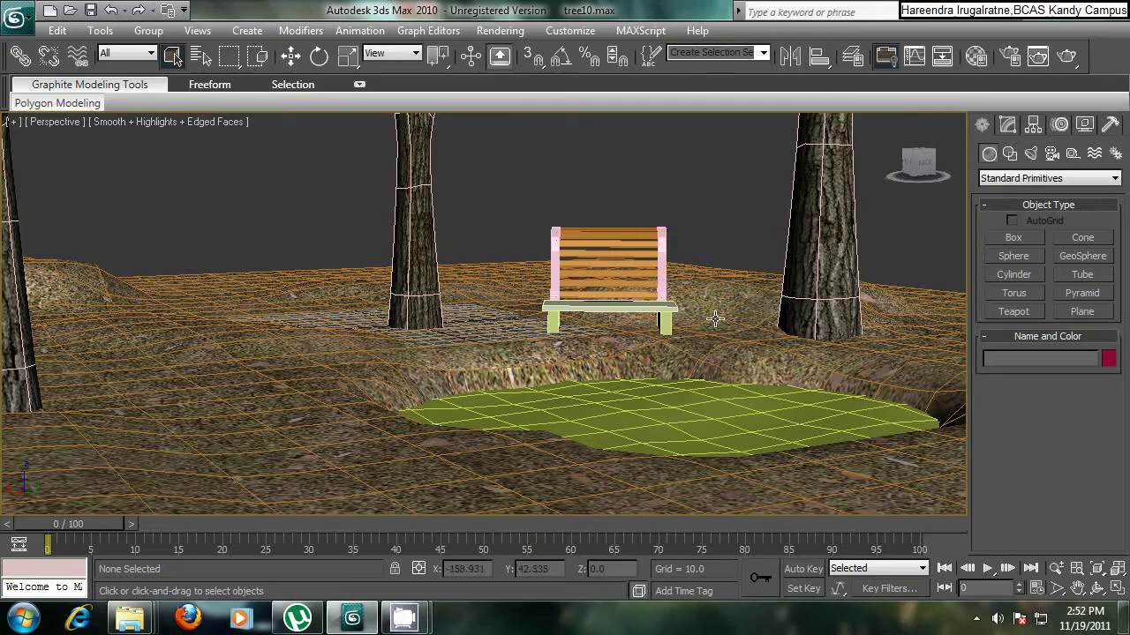
Step: Orbit and zoom the Perspective view until the bench sits centred between the two tree trunks
middle_click_drag(703, 301, 583, 294, "alt")
scroll(581, 295, "up", 4)
scroll(578, 297, "down", 3)
scroll(571, 298, "up", 3)
scroll(571, 299, "down", 5)
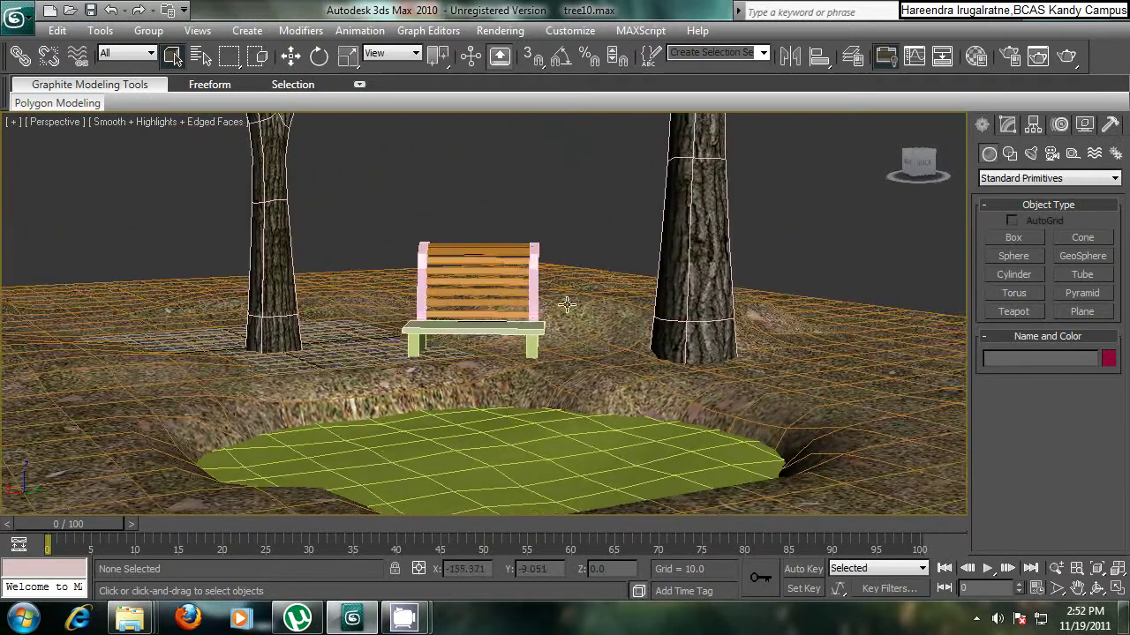
scroll(608, 285, "up", 4)
middle_click_drag(607, 284, 490, 401, "alt")
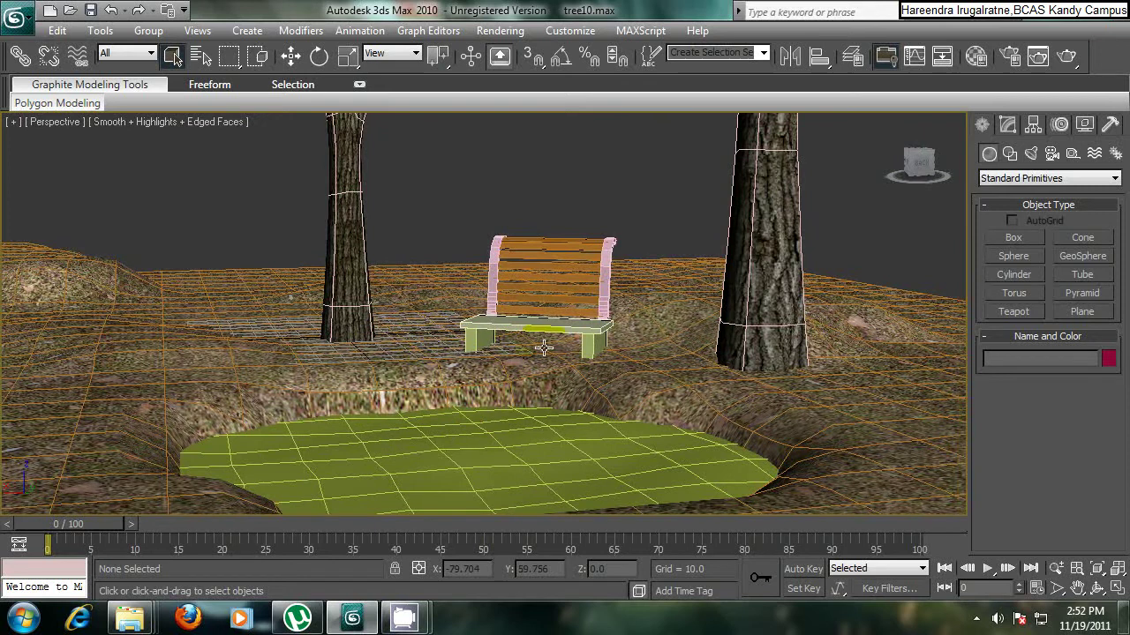
scroll(529, 380, "up", 4)
scroll(513, 412, "up", 1)
scroll(441, 372, "up", 3)
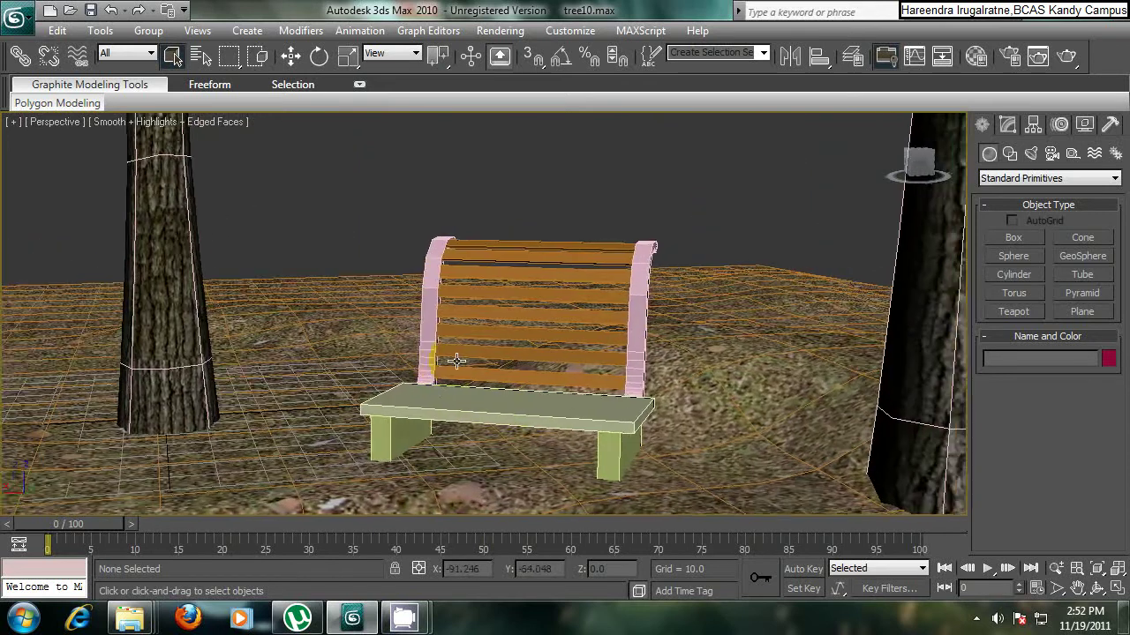
scroll(441, 371, "down", 4)
scroll(497, 380, "down", 3)
scroll(497, 380, "up", 2)
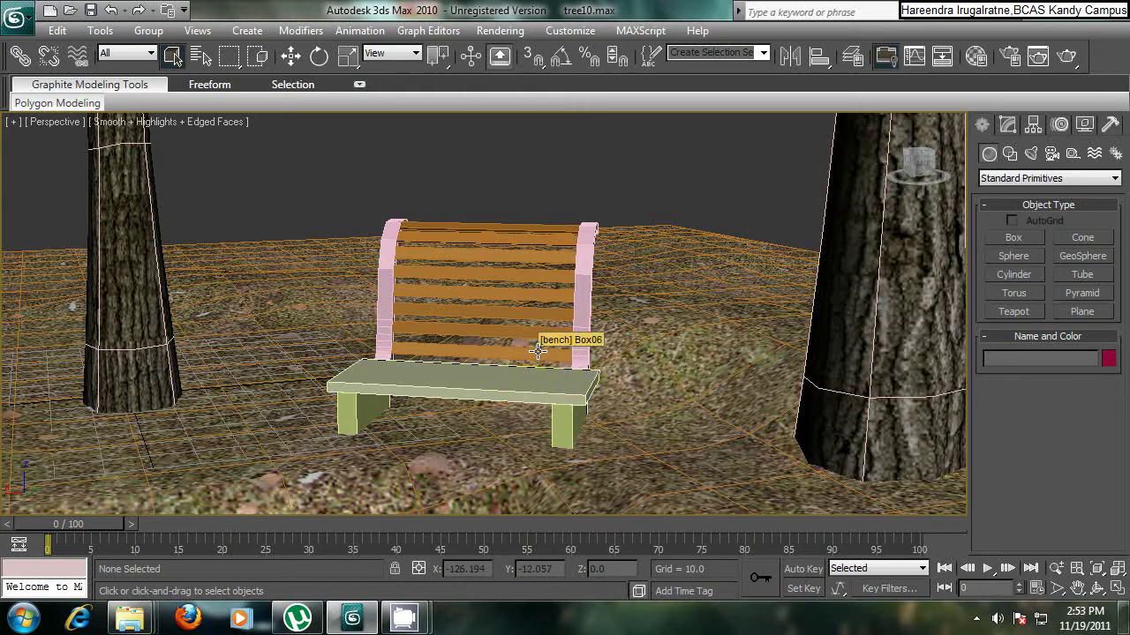
Step: Give material slot 3 a diffuse Bitmap of the Old-Wood-Texture image
key("m")
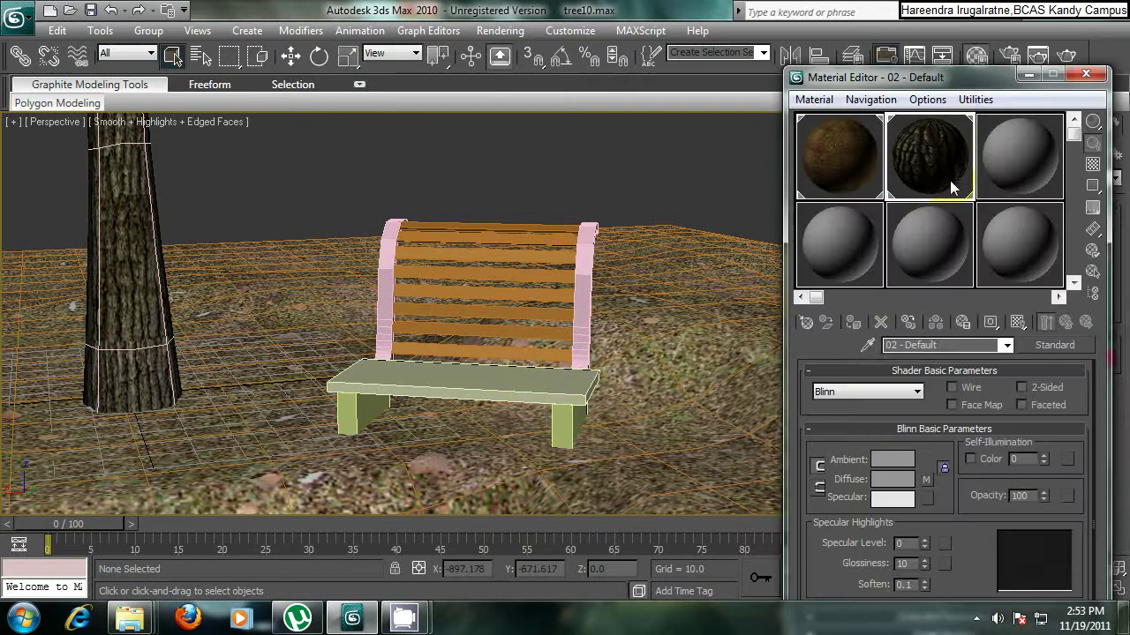
left_click_drag(981, 50, 746, 38)
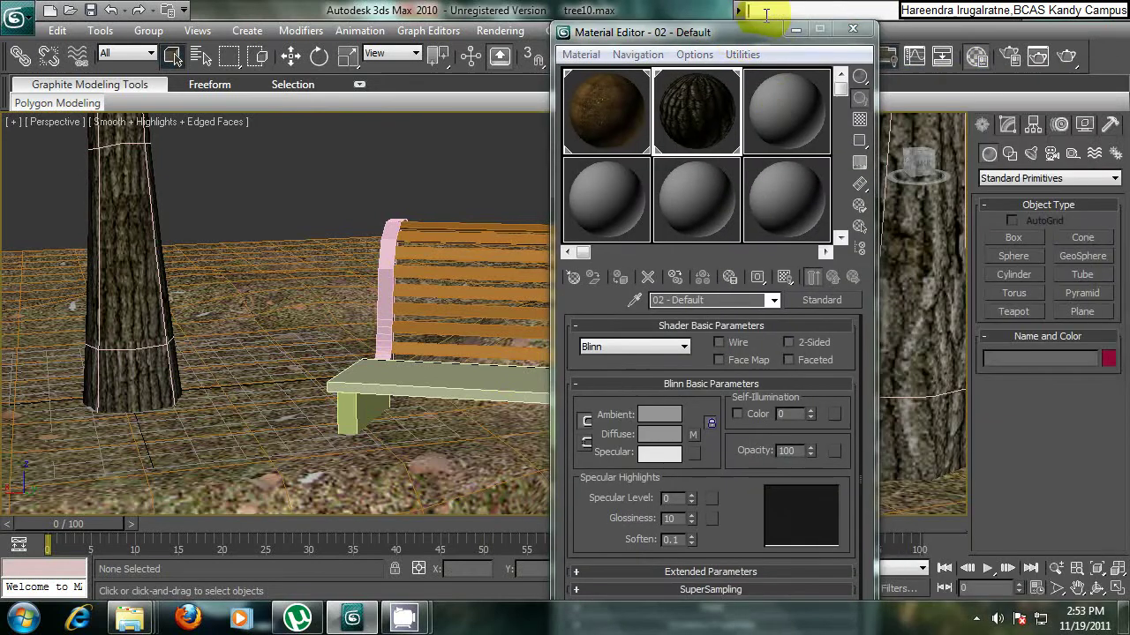
left_click_drag(776, 36, 806, 37)
left_click(660, 96)
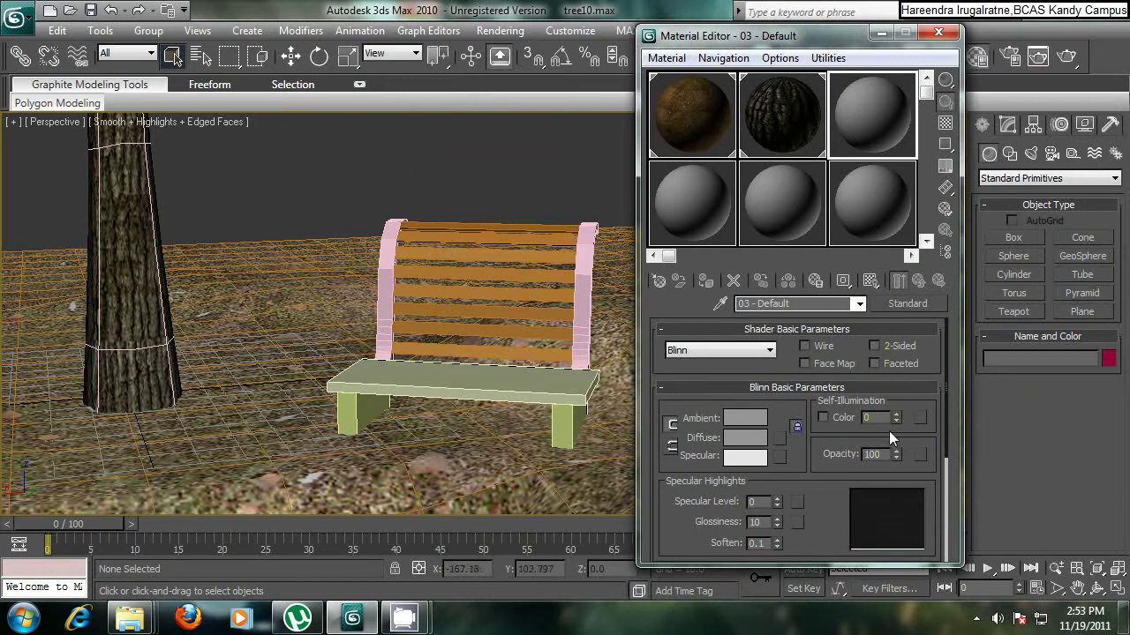
left_click(780, 439)
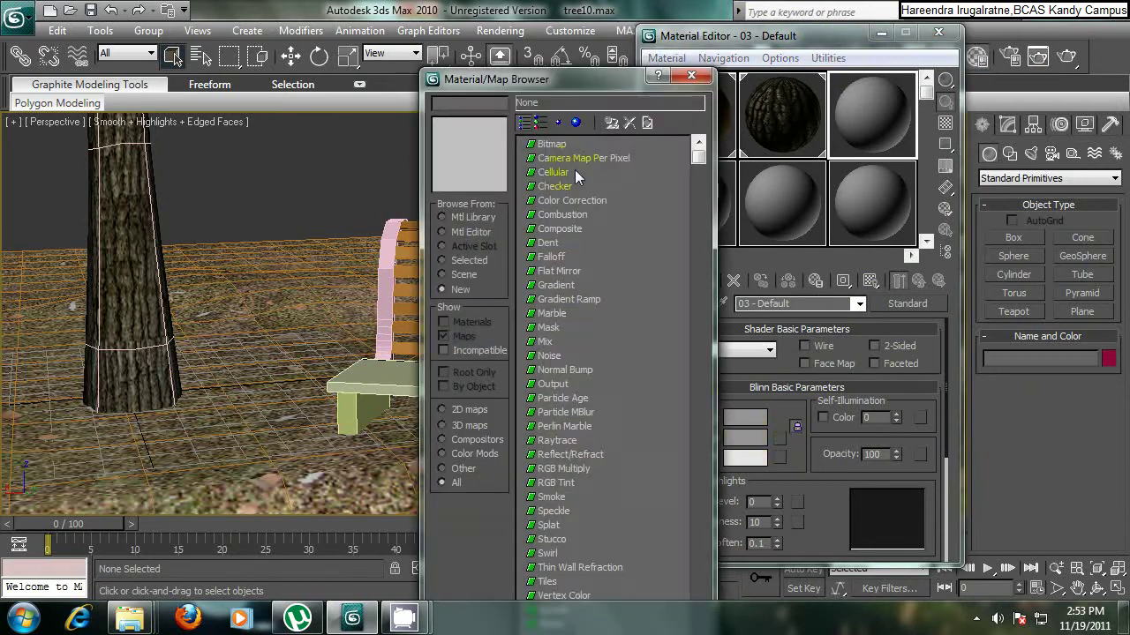
left_click_drag(574, 80, 815, 72)
double_click(787, 136)
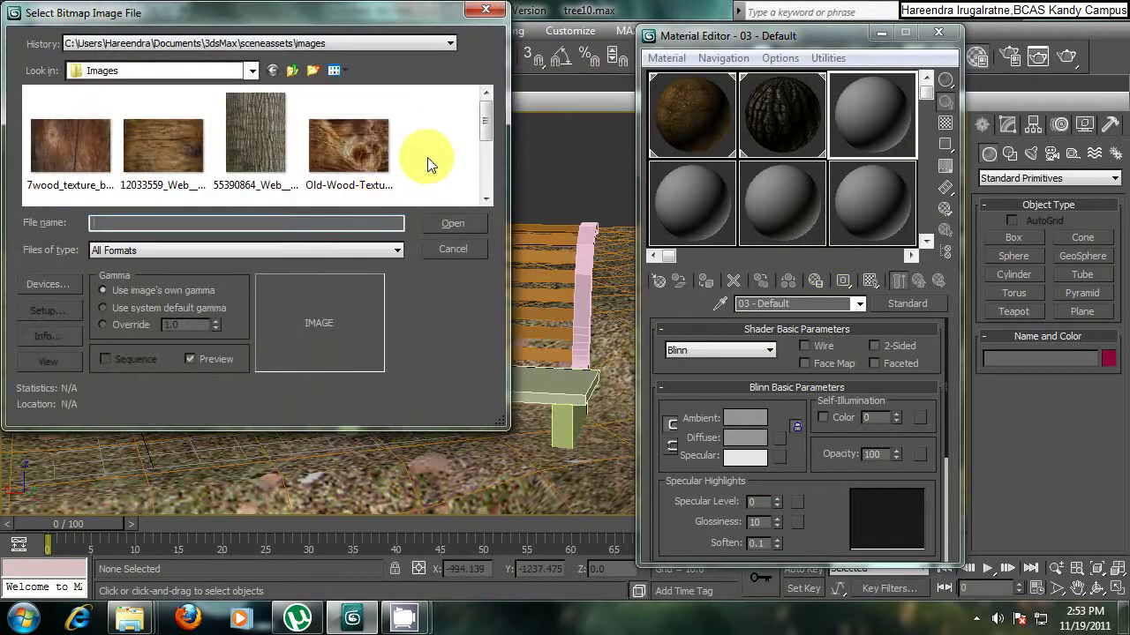
double_click(354, 157)
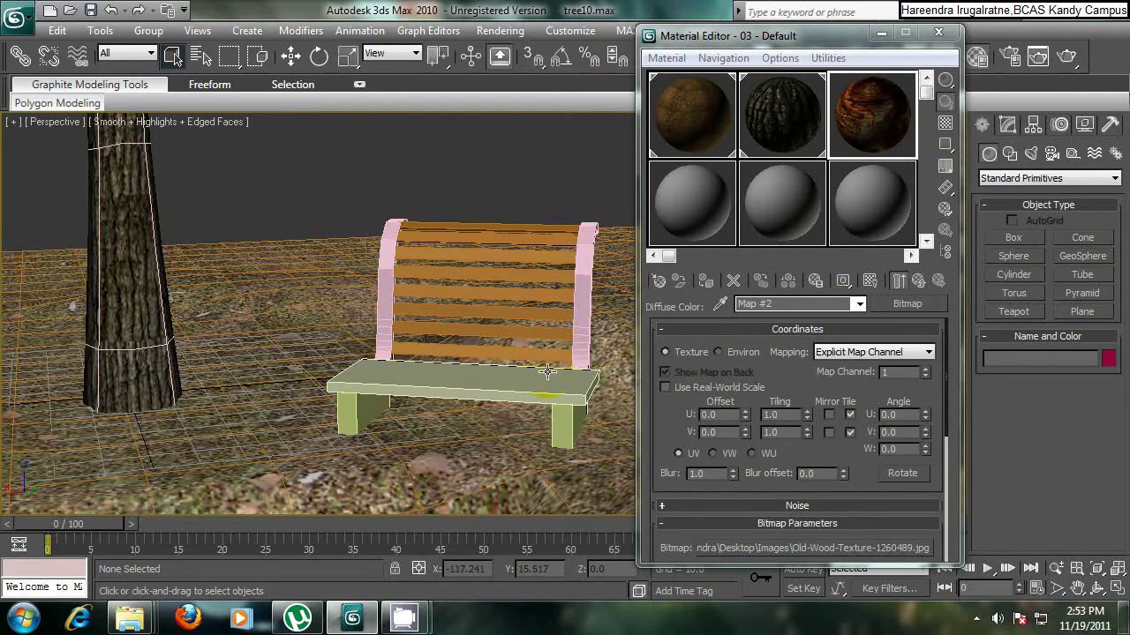
Step: Select the bench, minimise the Material Editor and orbit to face the bench front-on
left_click(487, 256)
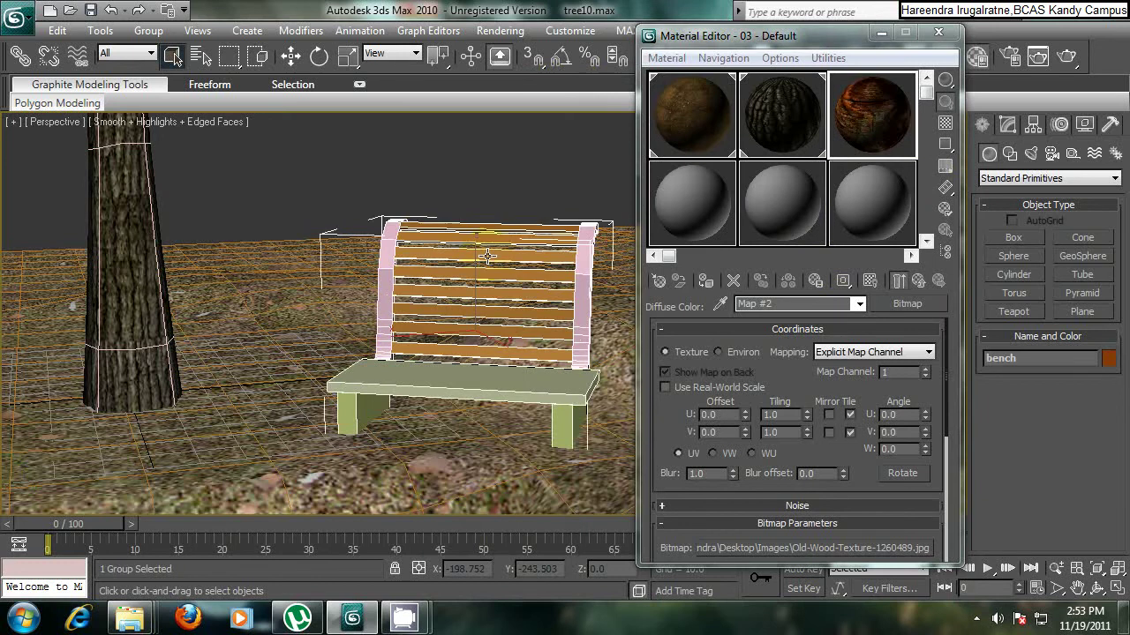
left_click(880, 33)
middle_click_drag(608, 209, 544, 229, "alt")
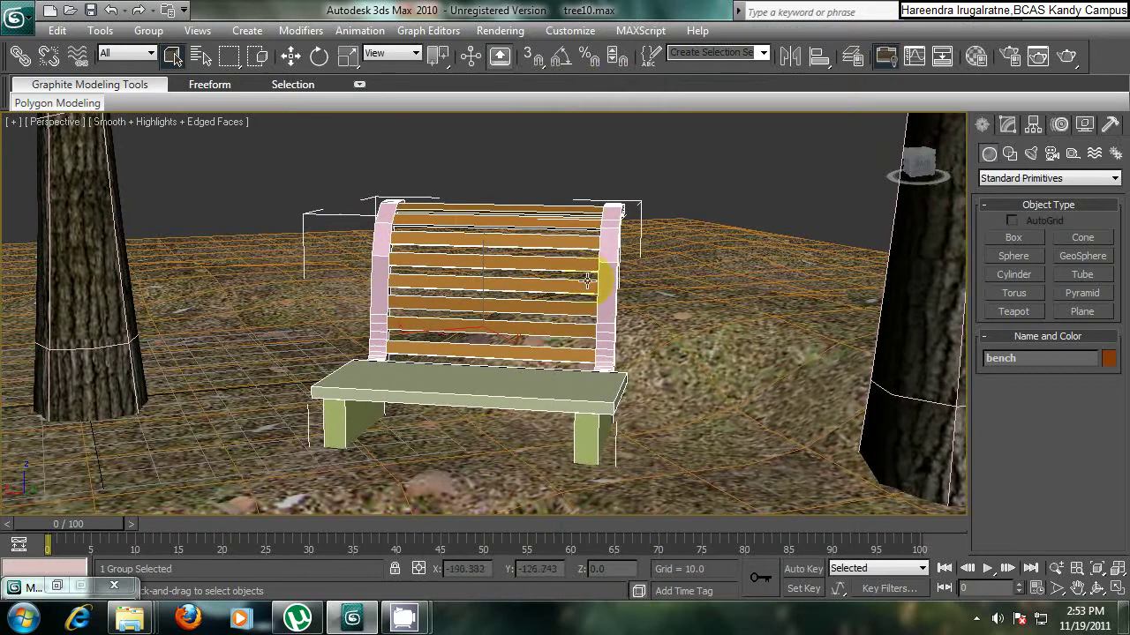
Step: Ungroup the bench and select only its seat
left_click(162, 36)
left_click(176, 71)
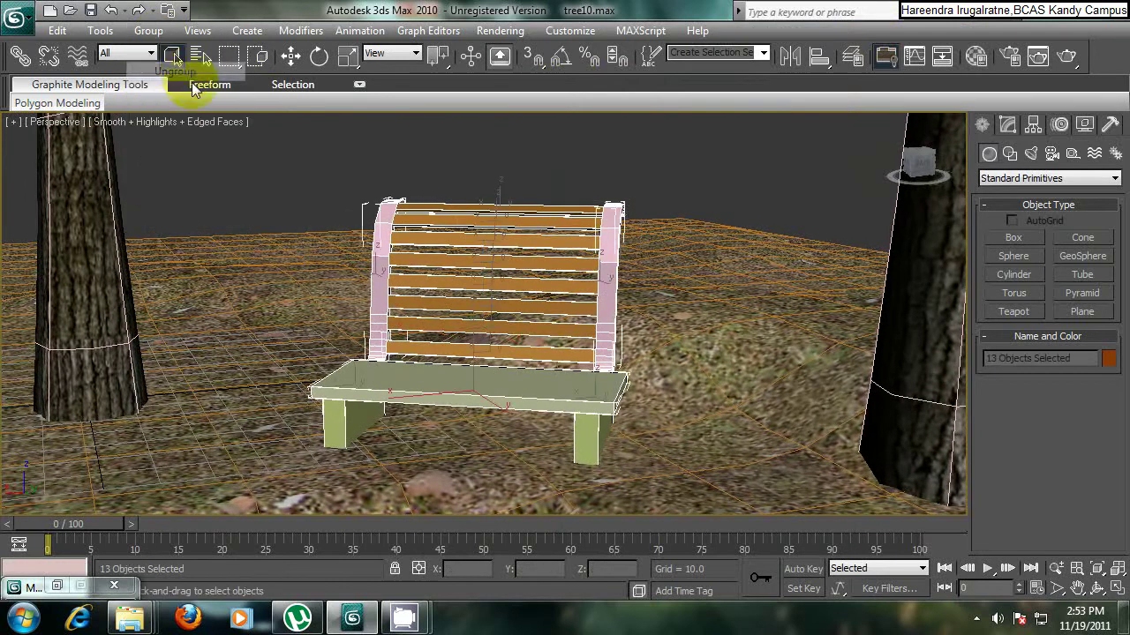
left_click(534, 403)
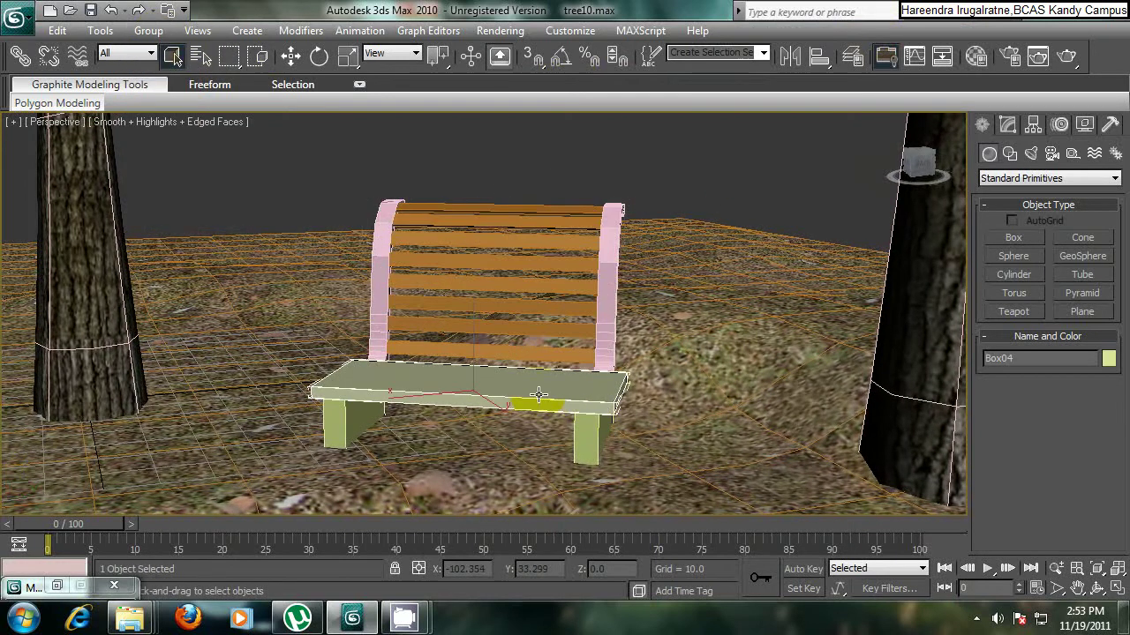
Step: Apply the slot 3 wood material to the seat and show its map in the viewport
key("m")
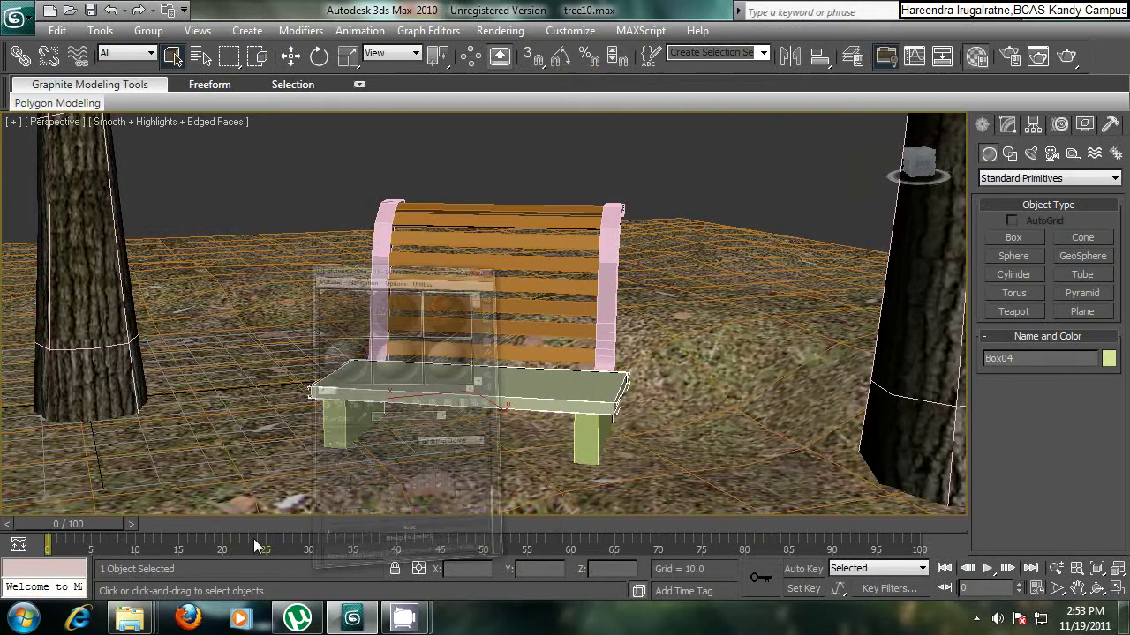
left_click_drag(870, 105, 527, 381)
left_click(870, 281)
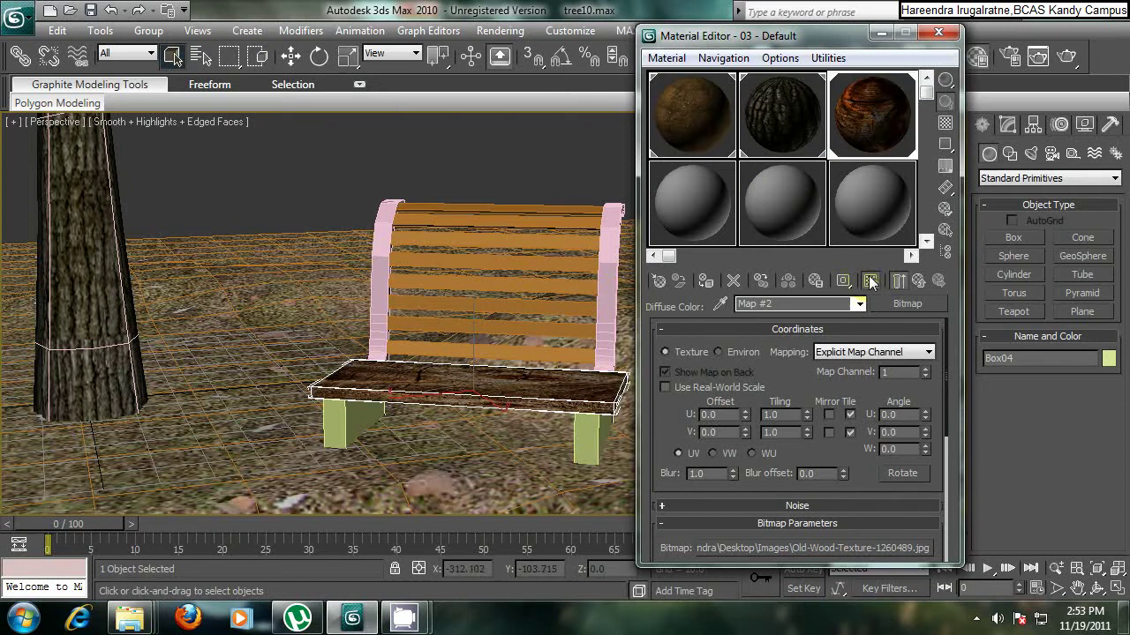
left_click(880, 32)
Step: Reframe the view to look down onto the seat and restore the Material Editor
mouse_move(440, 372)
middle_mouse_down("alt")
mouse_move(446, 421)
mouse_move(459, 333)
mouse_move(452, 379)
middle_mouse_up("alt")
scroll(441, 328, "down", 6)
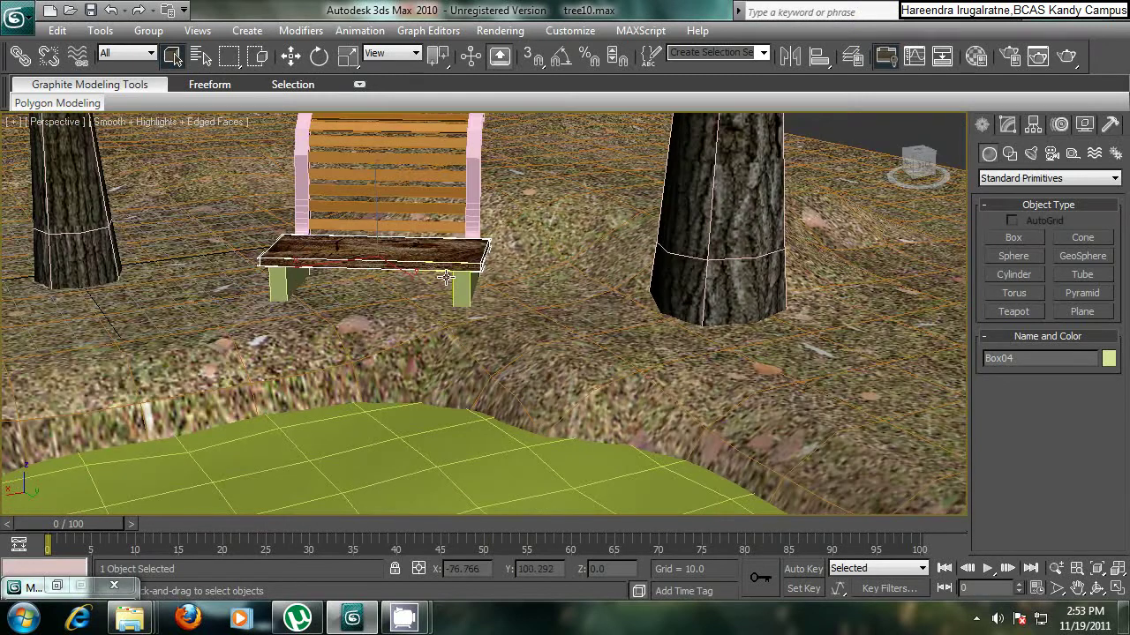
middle_click_drag(446, 277, 515, 423)
scroll(515, 423, "up", 4)
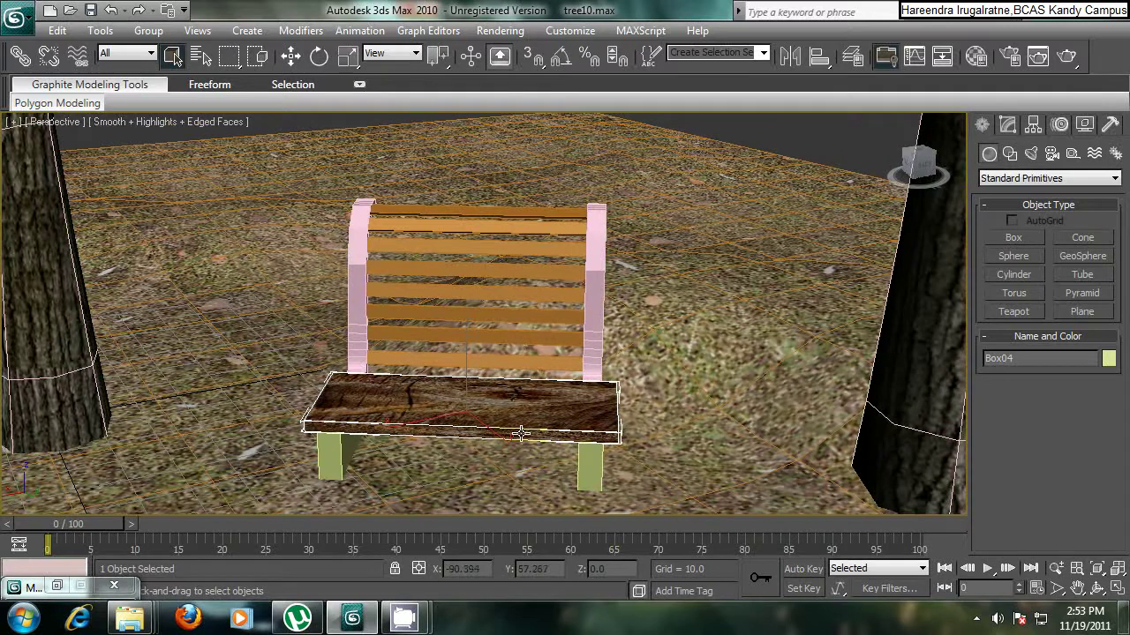
scroll(521, 433, "up", 8)
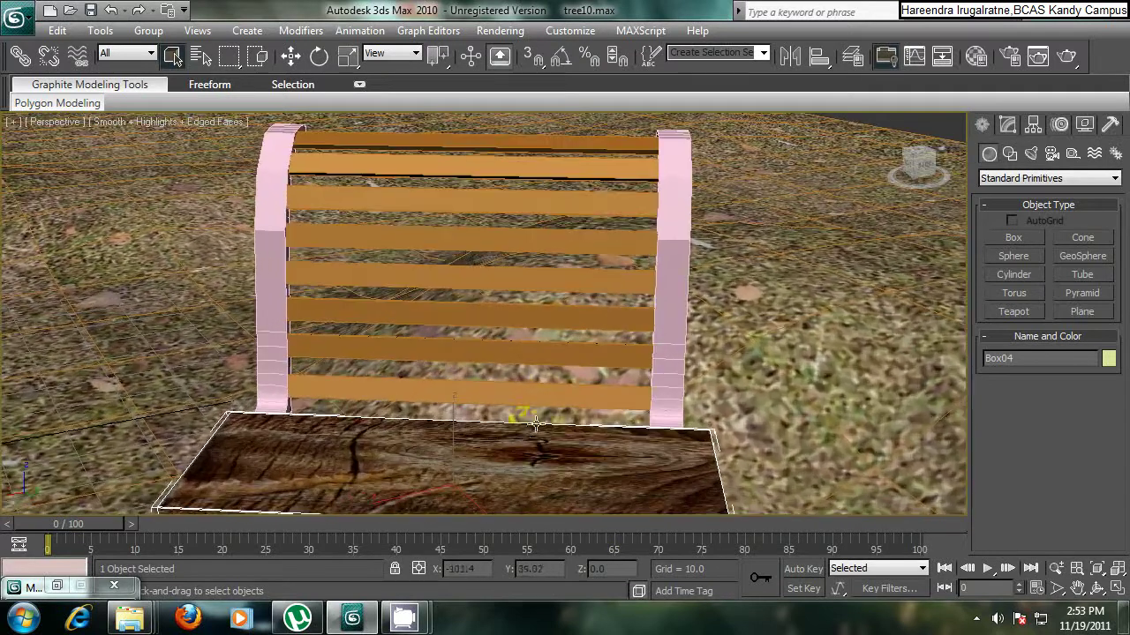
middle_click_drag(536, 425, 546, 400, "alt")
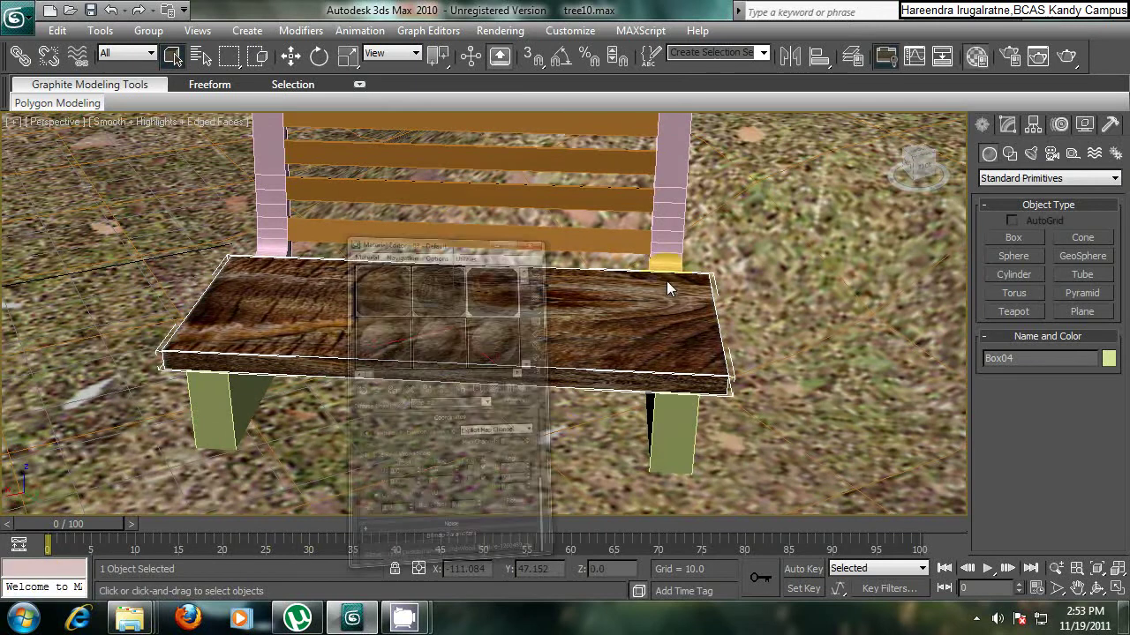
left_click(57, 586)
left_click_drag(831, 31, 942, 18)
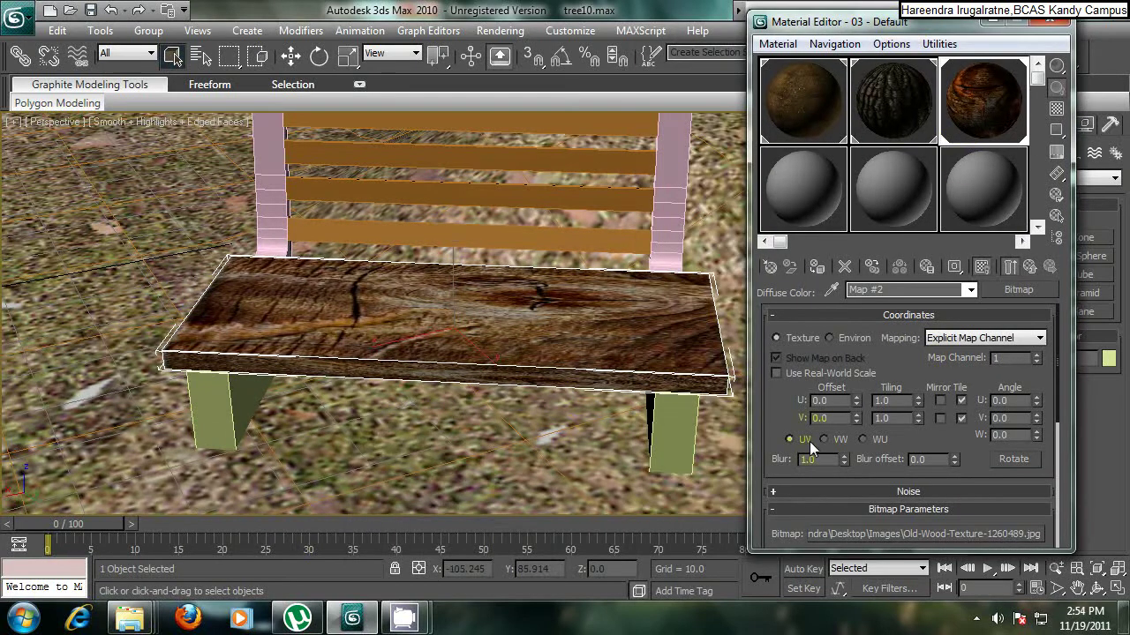
Step: Try seat texture tiling of 2.0 in U and V, then reset both to 1.0
double_click(905, 400)
type("2")
key("Return")
key("Tab")
key("Return")
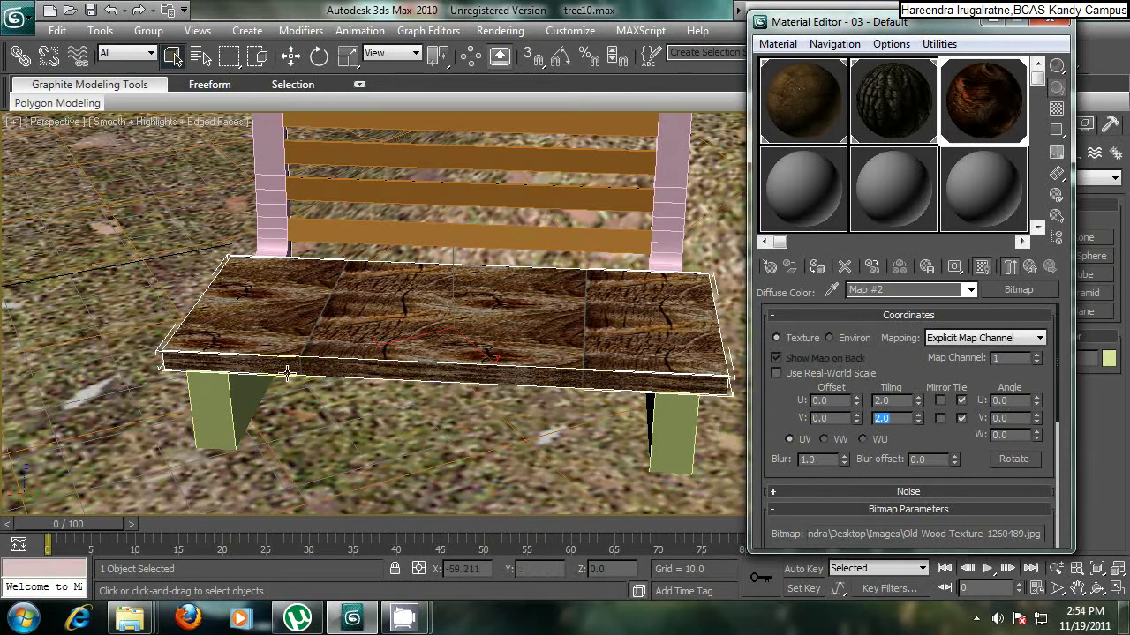
left_click(887, 400)
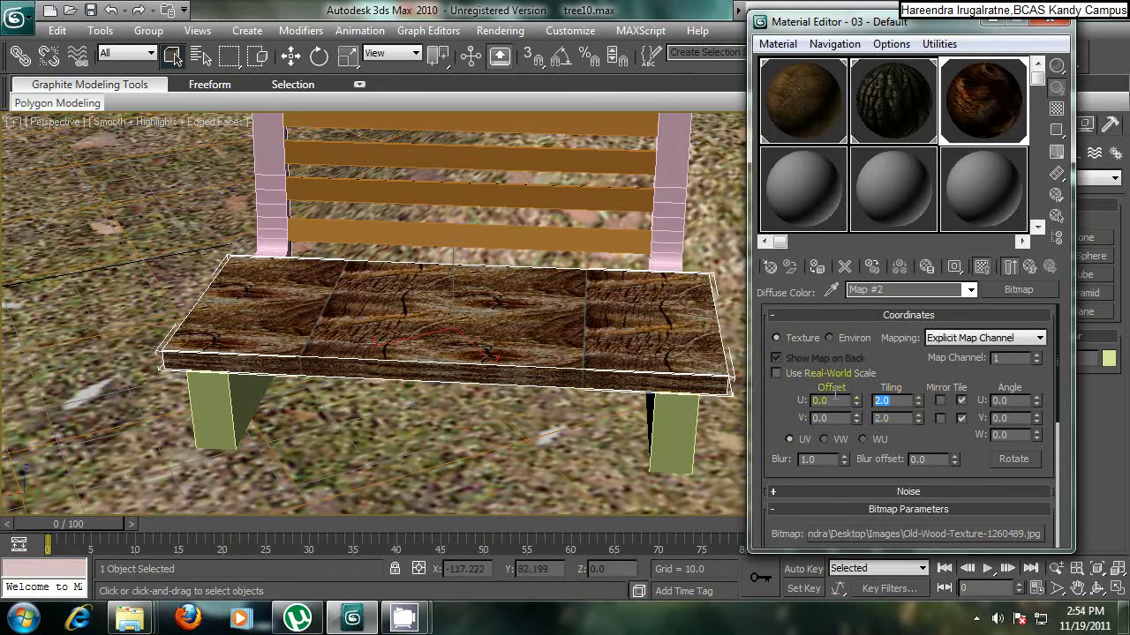
type("1")
key("Tab")
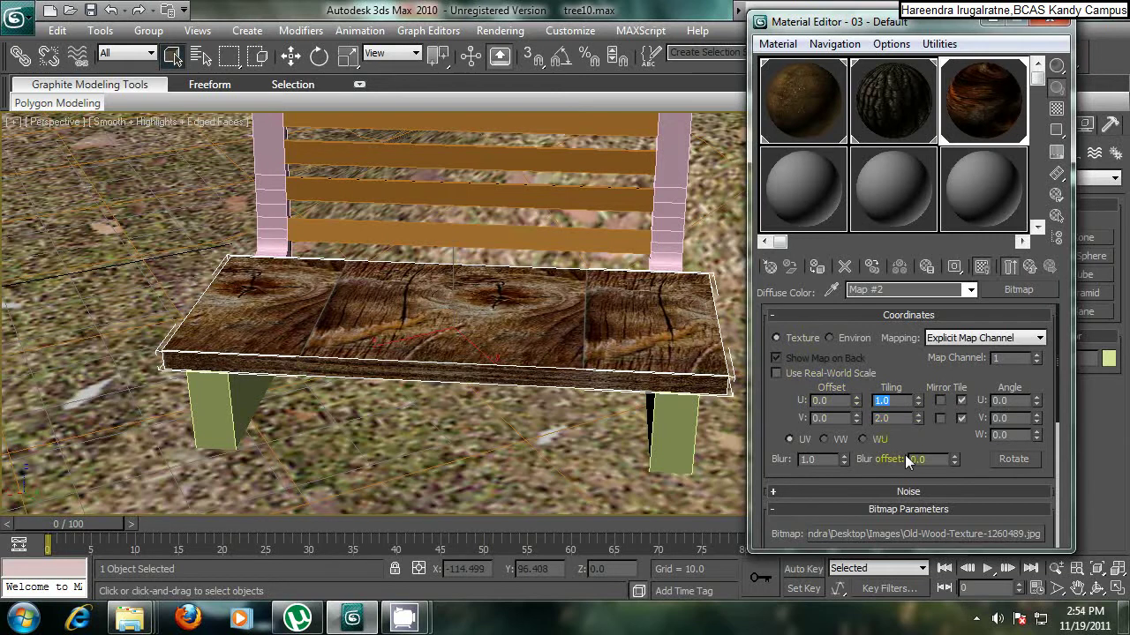
type("1")
key("Return")
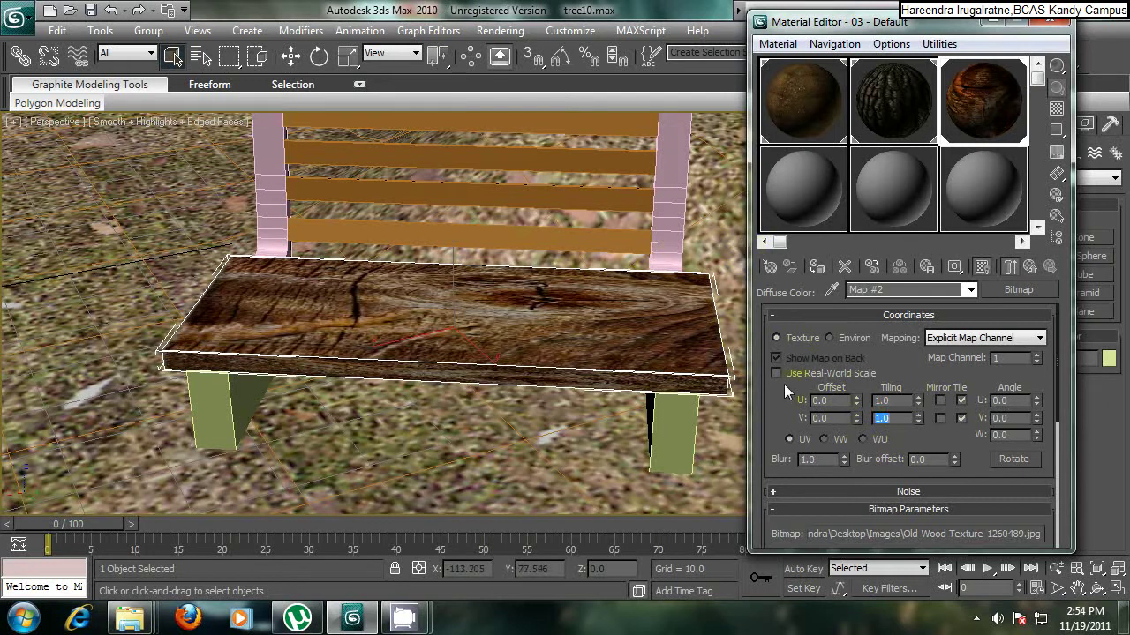
Step: Set the tiling to U 1.4 and V 1.0 with the spinners, then close the Material Editor
left_click_drag(918, 395, 918, 395)
left_click(920, 404)
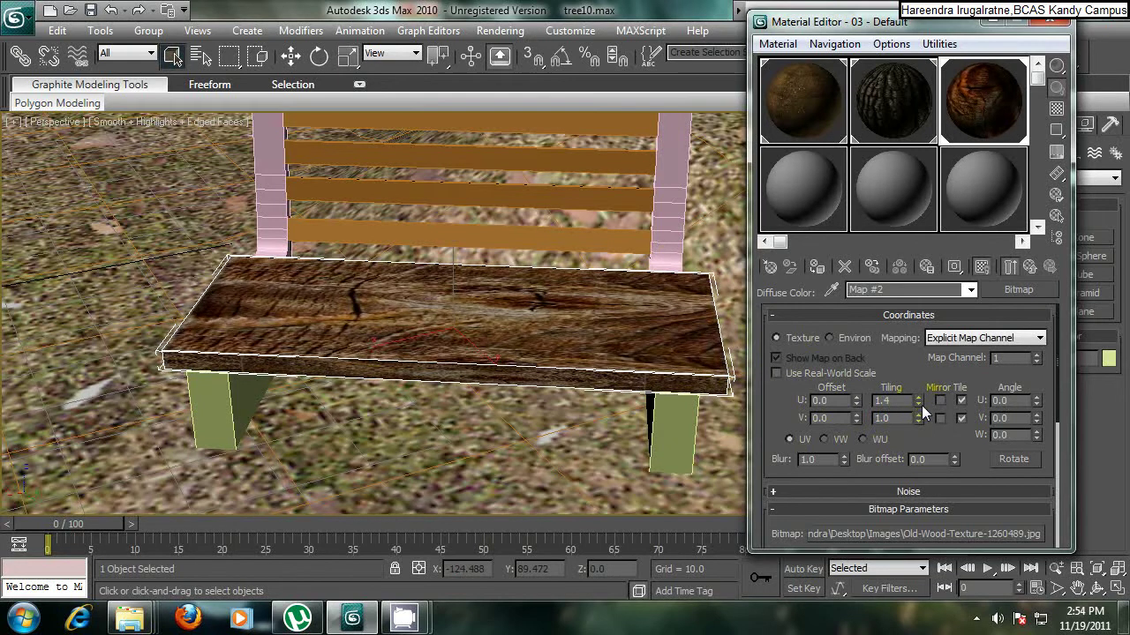
left_click(918, 415)
left_click(917, 415)
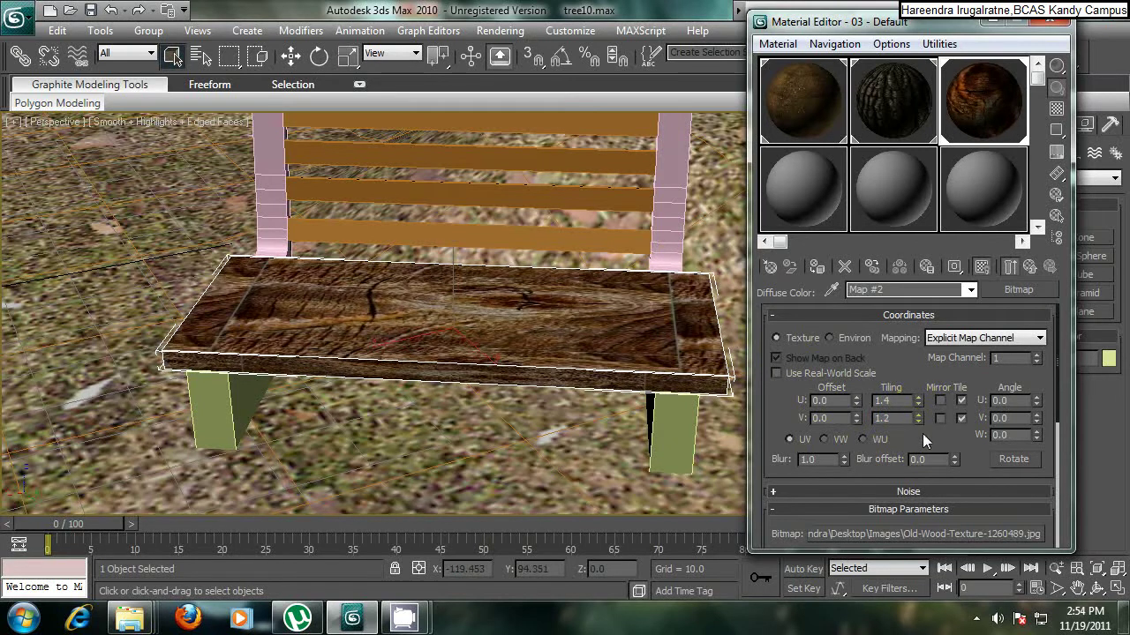
left_click(921, 421)
left_click(918, 420)
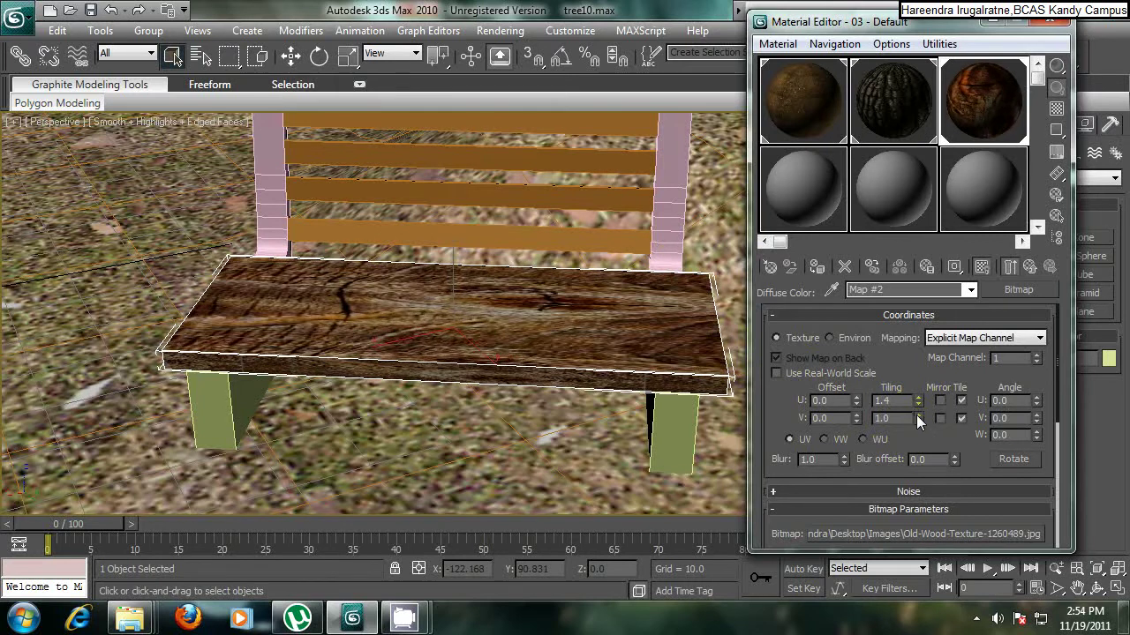
left_click(1058, 19)
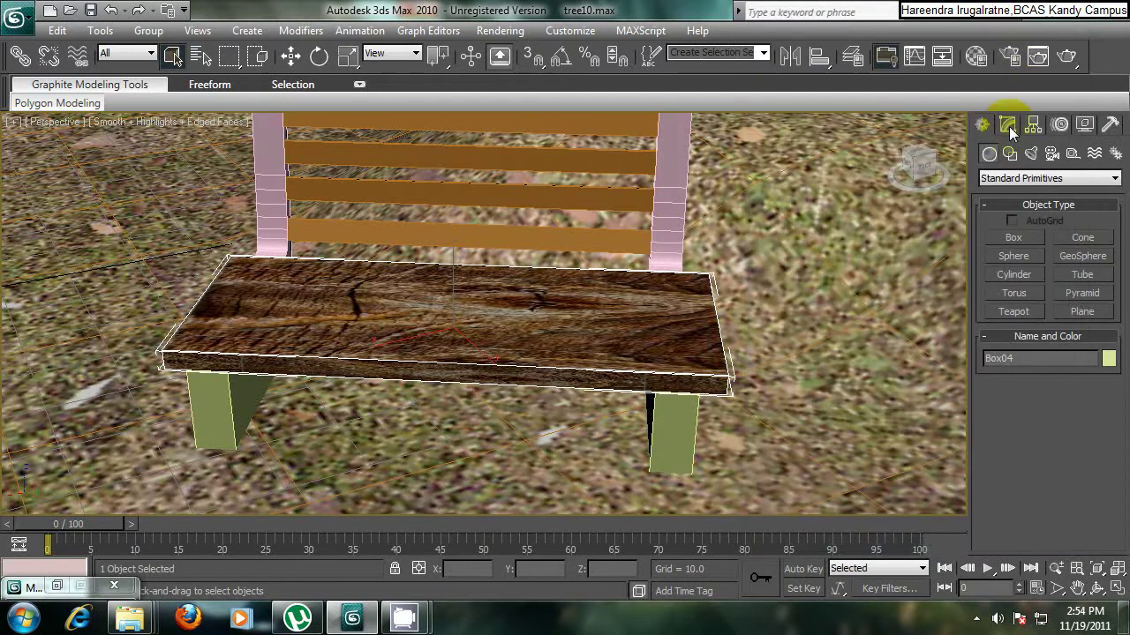
left_click(1008, 125)
Step: Add a UVW Map modifier to the bench seat (Box04)
left_click(1115, 173)
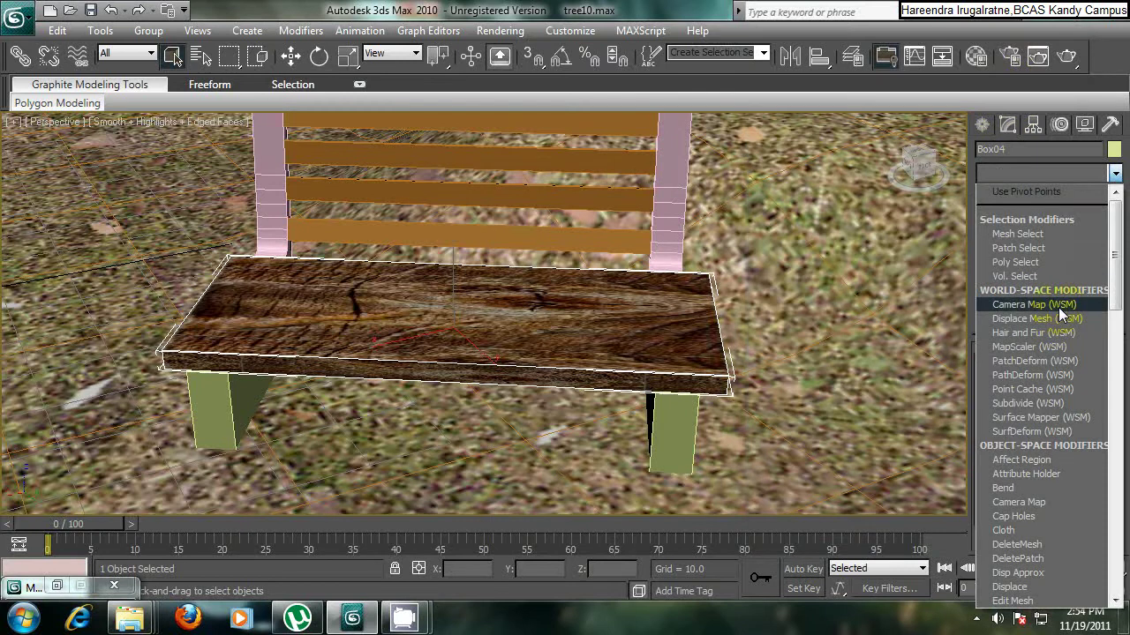
key("u")
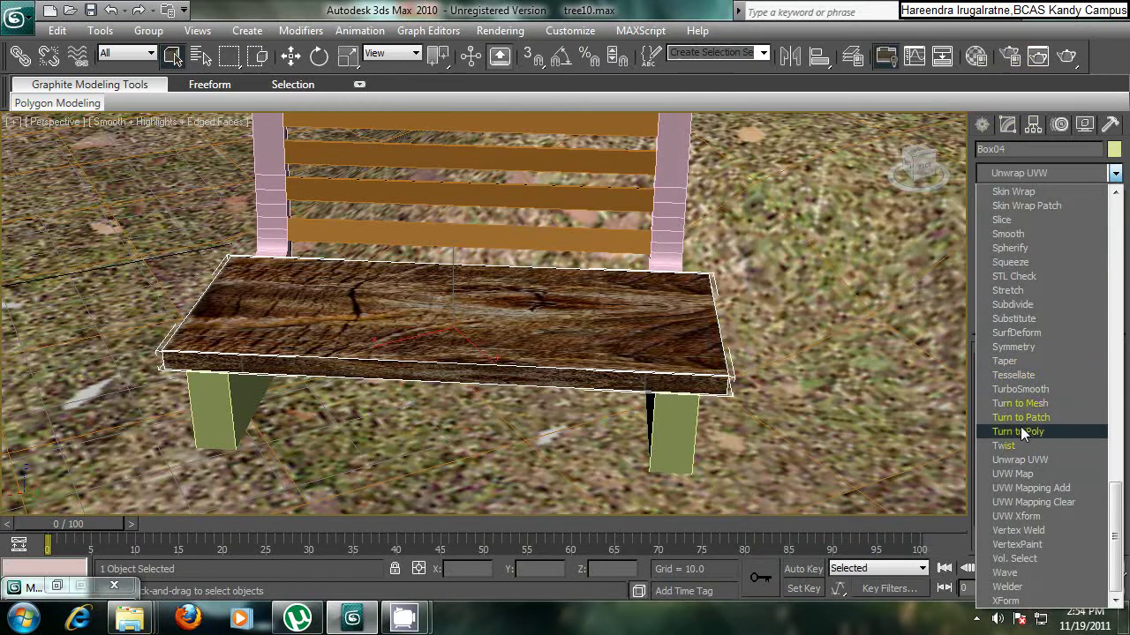
left_click(1028, 475)
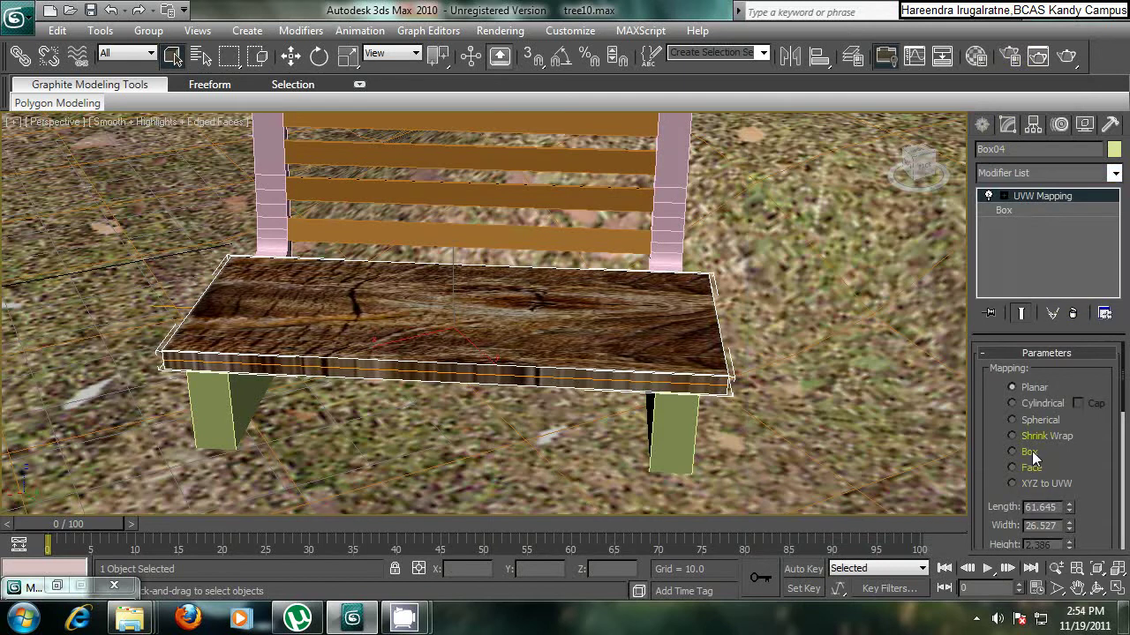
scroll(1083, 468, "down", 3)
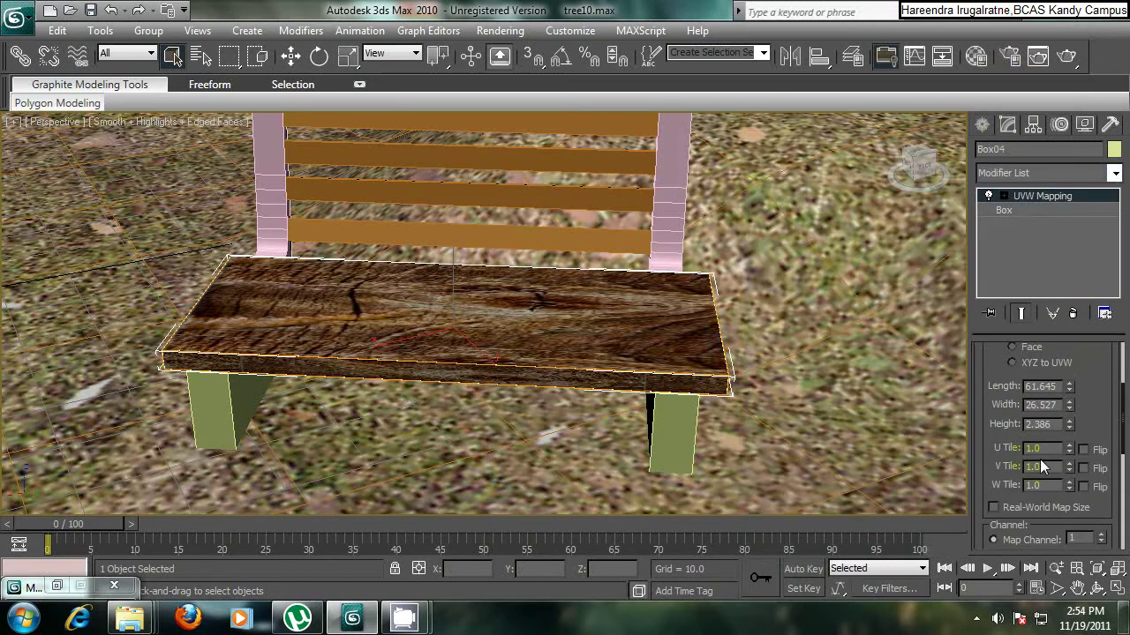
Step: Adjust the seat mapping length and widen its width to 90.457
left_click_drag(1069, 387, 1069, 402)
left_click(752, 346)
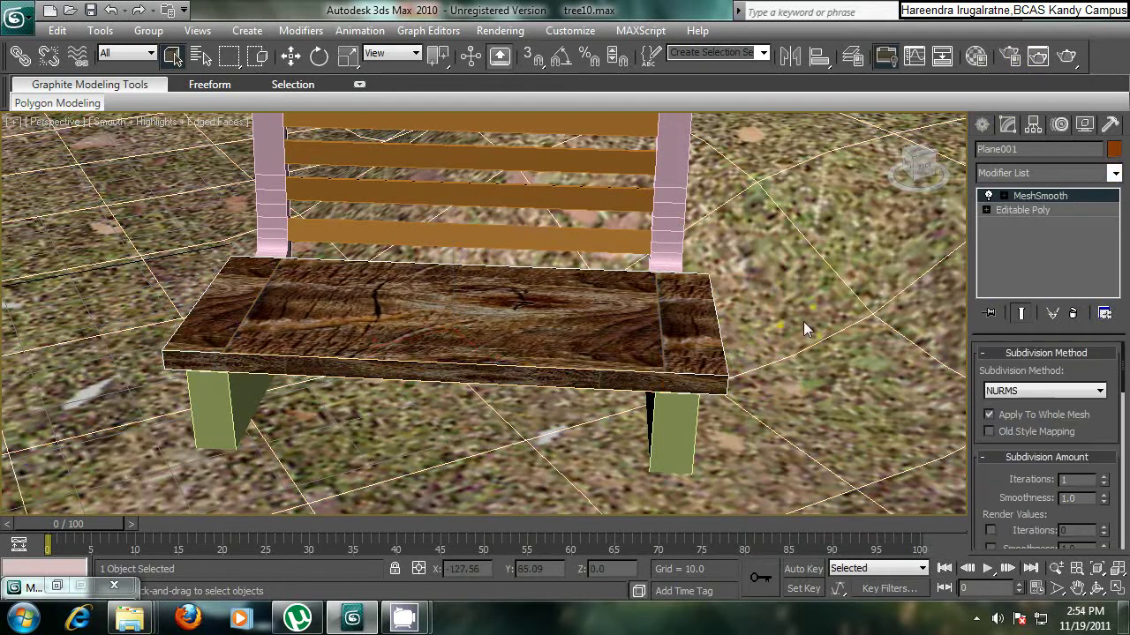
left_click(652, 327)
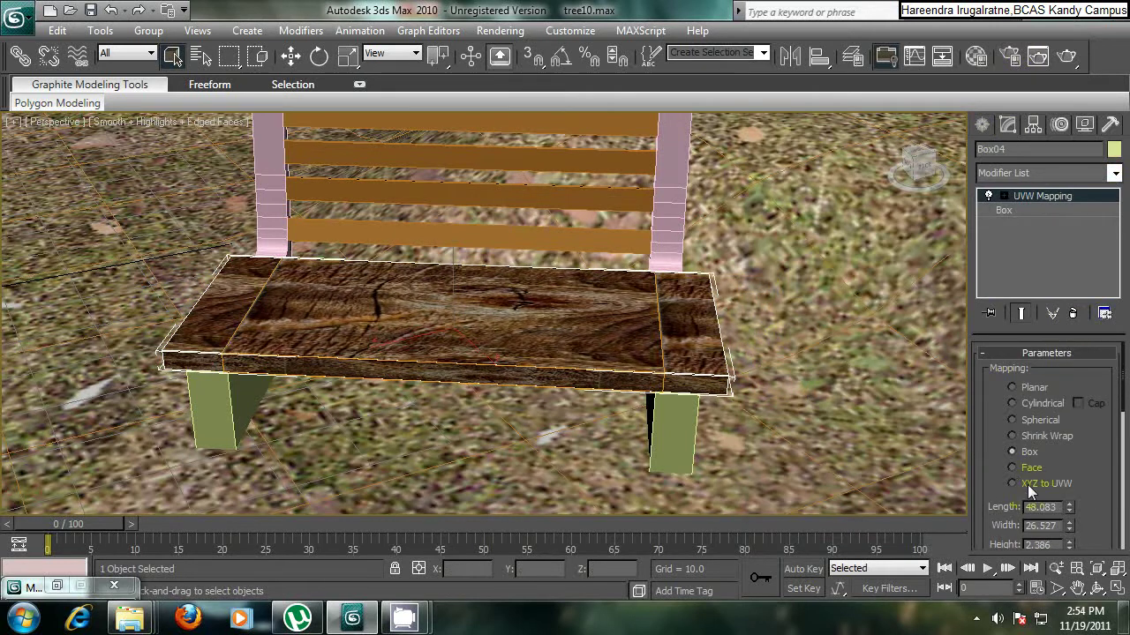
left_click_drag(1068, 508, 1070, 479)
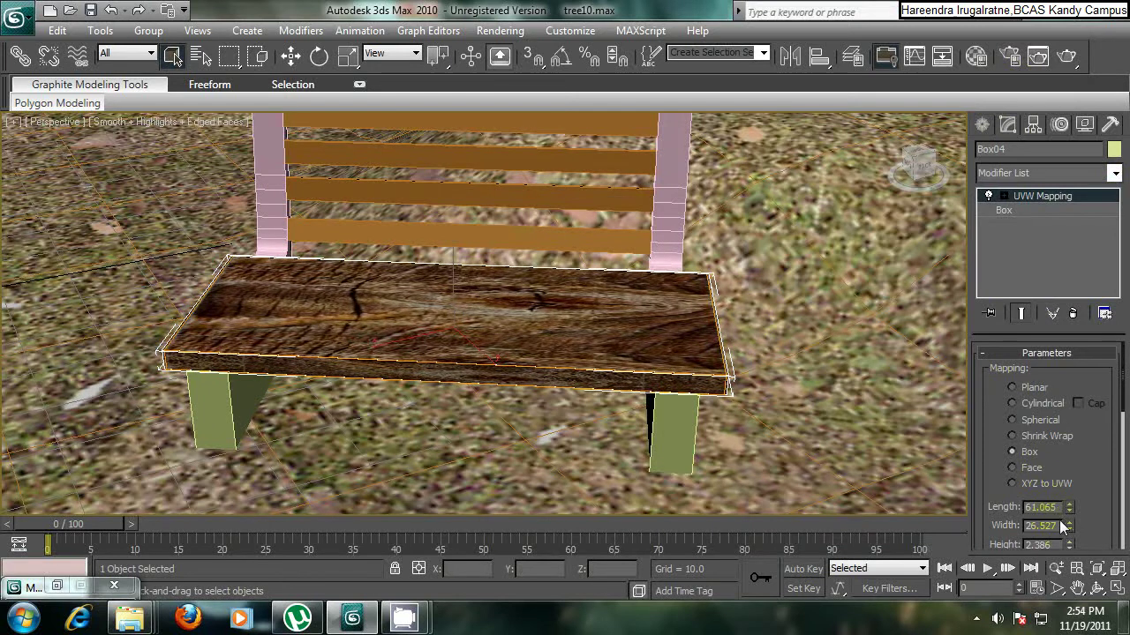
left_click_drag(1069, 525, 1071, 315)
Step: Widen the seat mapping to 123.021 and raise its U tiling to 1.18
scroll(1085, 467, "down", 3)
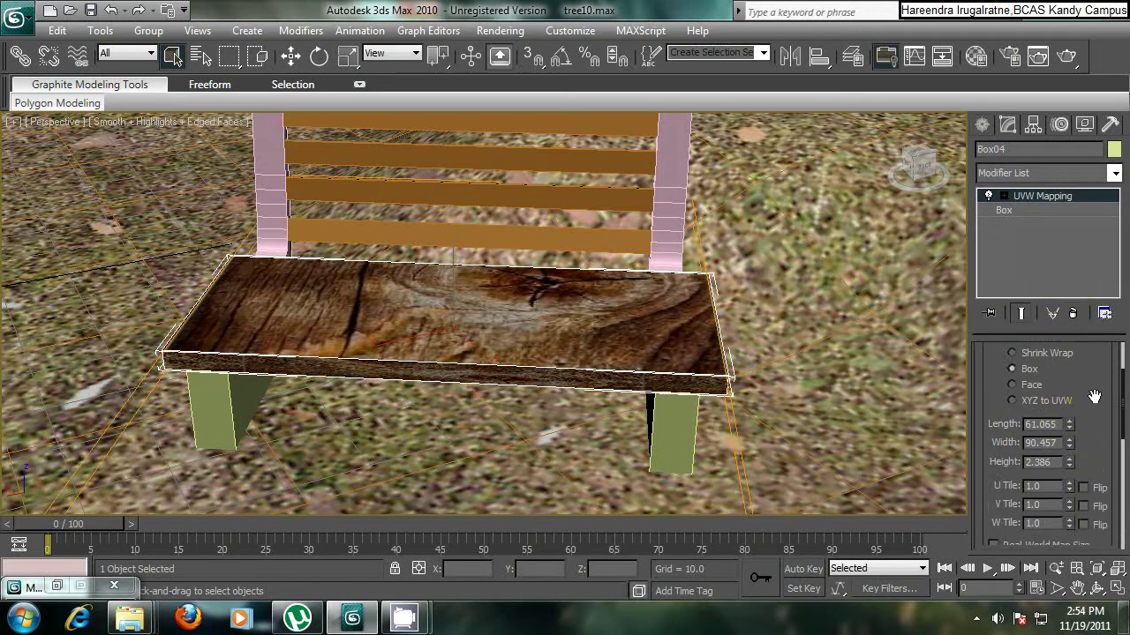
mouse_move(1067, 471)
left_mouse_down()
mouse_move(1072, 453)
mouse_move(1071, 490)
left_mouse_up()
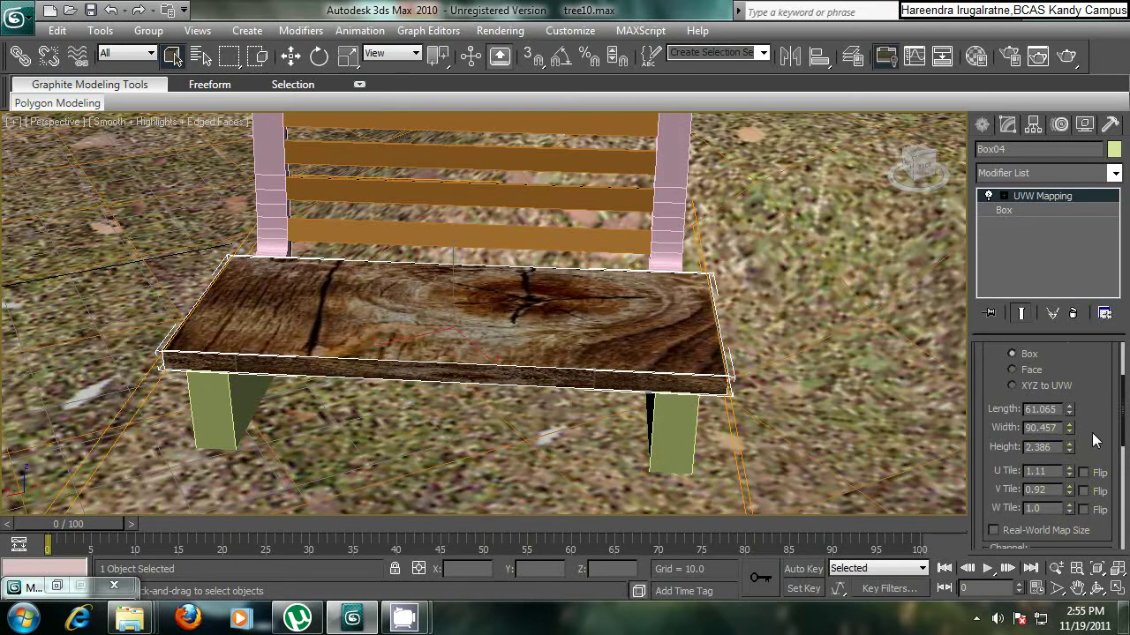
scroll(1068, 459, "up", 1)
left_click_drag(1069, 461, 1077, 426)
left_click_drag(1069, 503, 1073, 493)
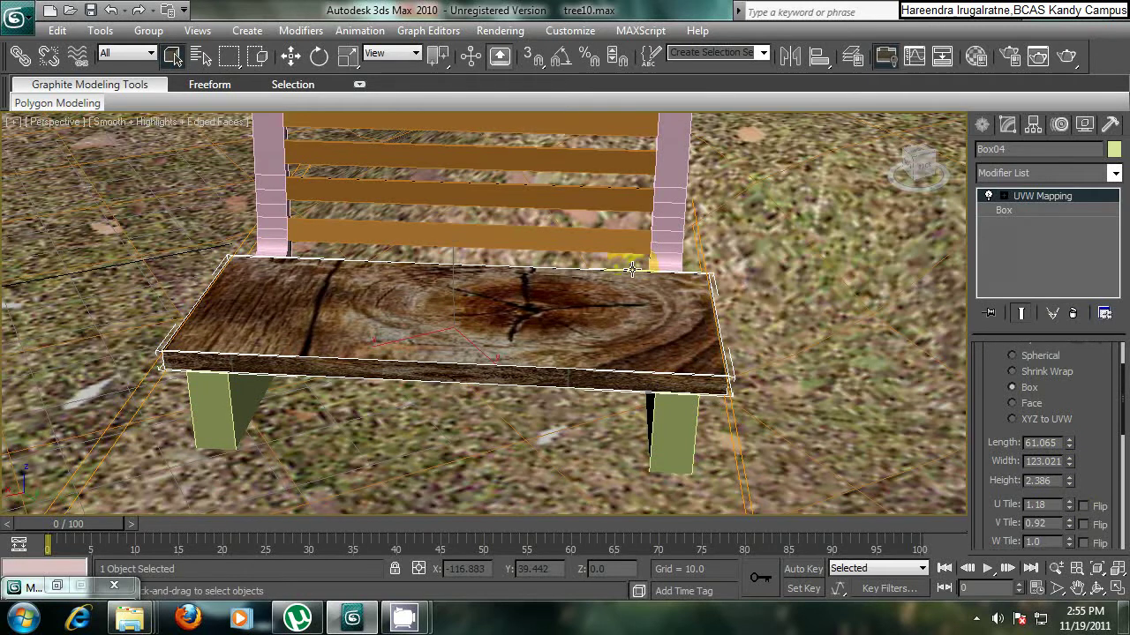
scroll(549, 289, "up", 1)
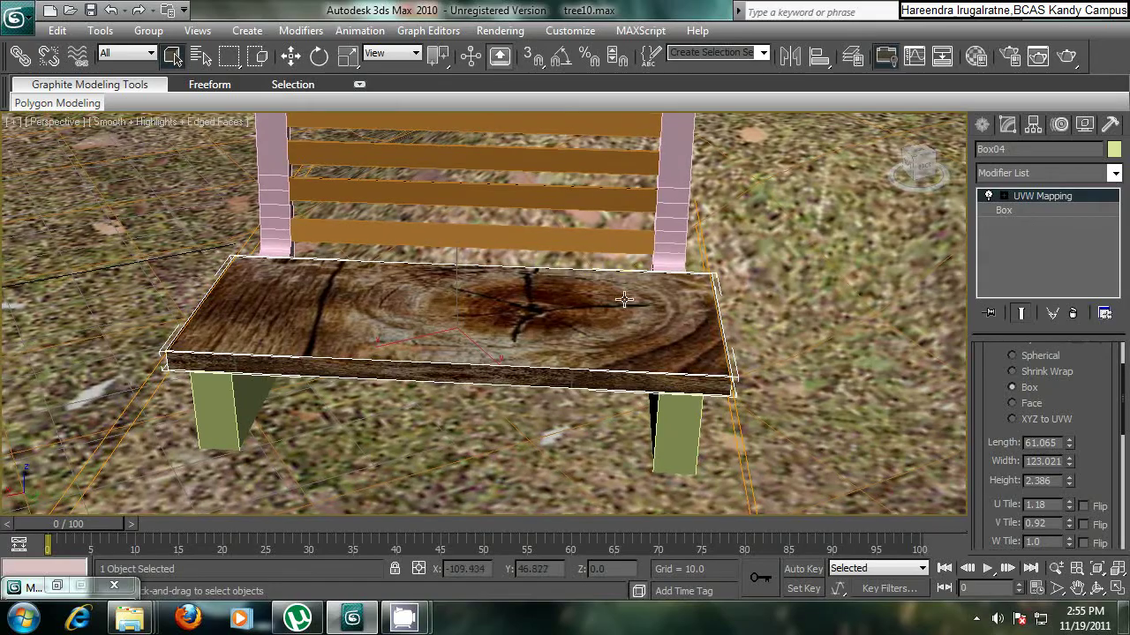
scroll(586, 327, "down", 3)
scroll(586, 326, "up", 2)
scroll(586, 327, "down", 3)
scroll(590, 325, "up", 3)
scroll(593, 323, "down", 2)
scroll(593, 323, "up", 3)
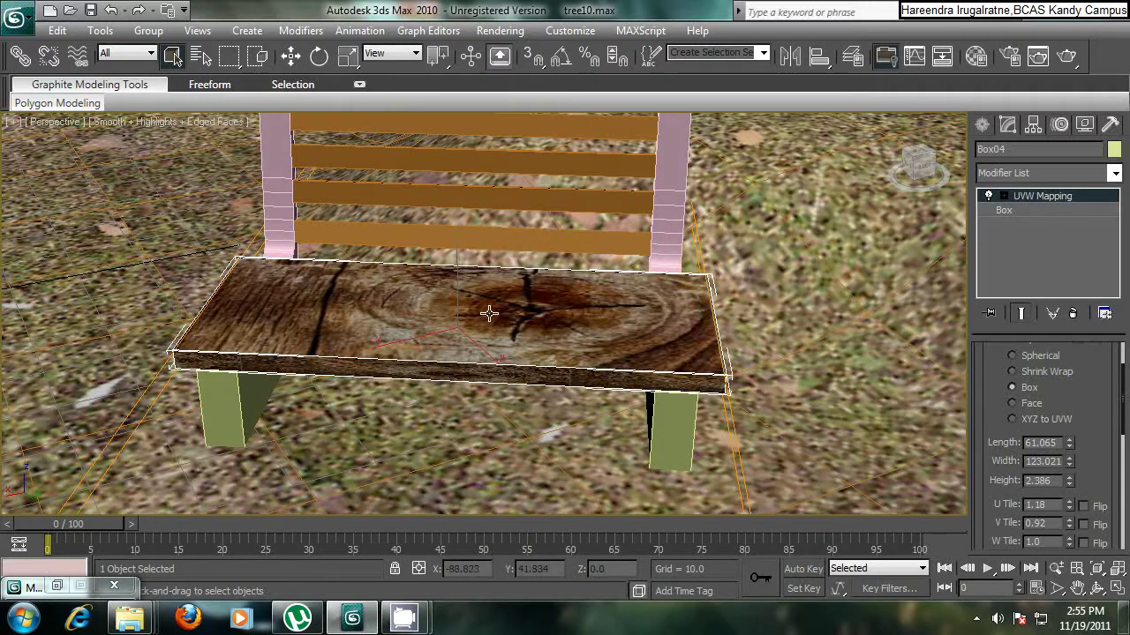
Step: Give material slot 07 a diffuse wood Bitmap, 12033559_Web__23971_zoom.jpg
key("m")
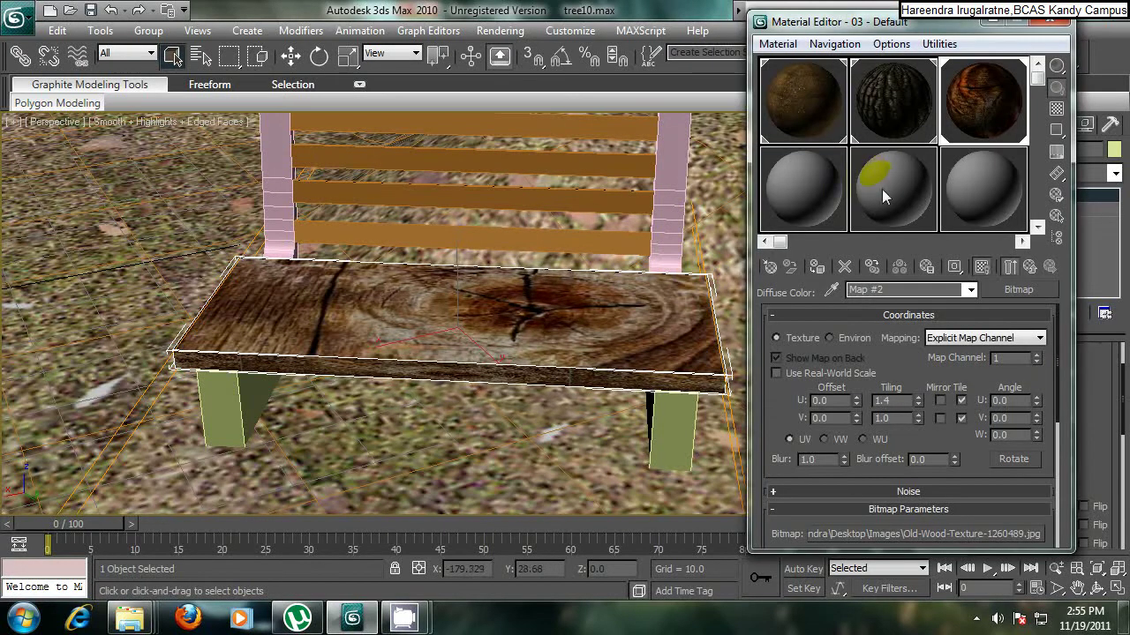
left_click(803, 187)
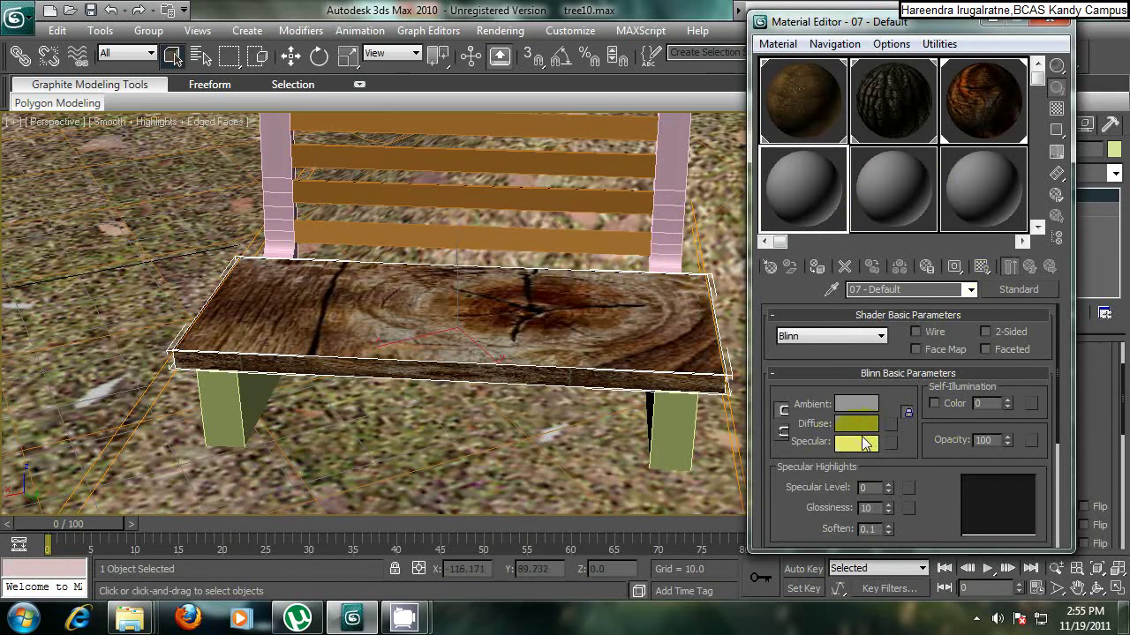
left_click(890, 424)
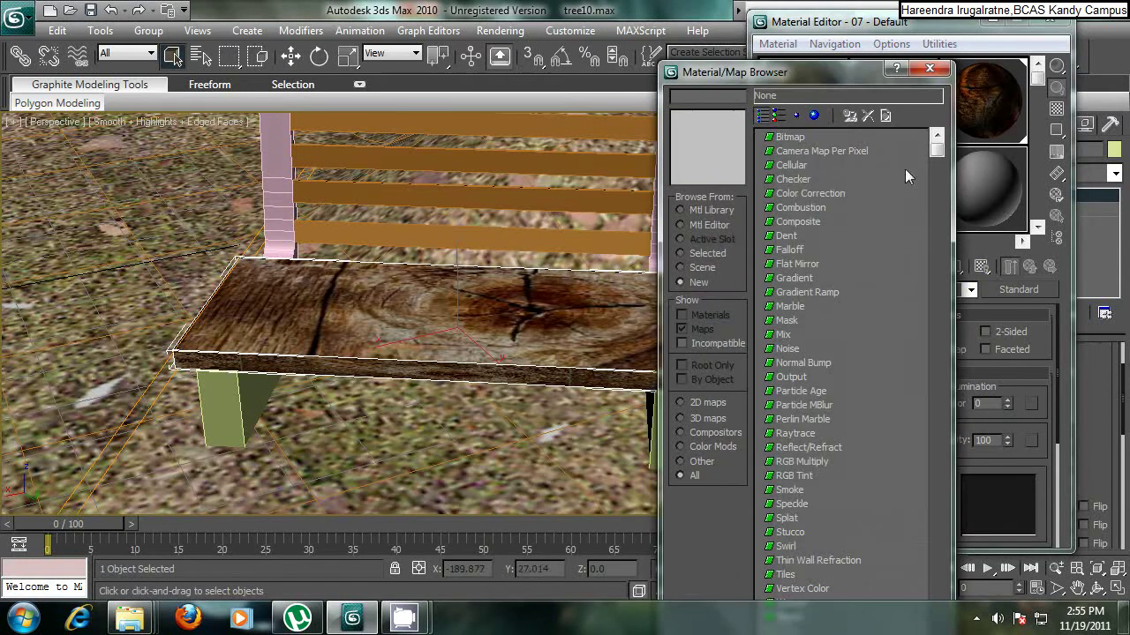
double_click(789, 136)
left_click_drag(258, 24, 821, 91)
double_click(712, 213)
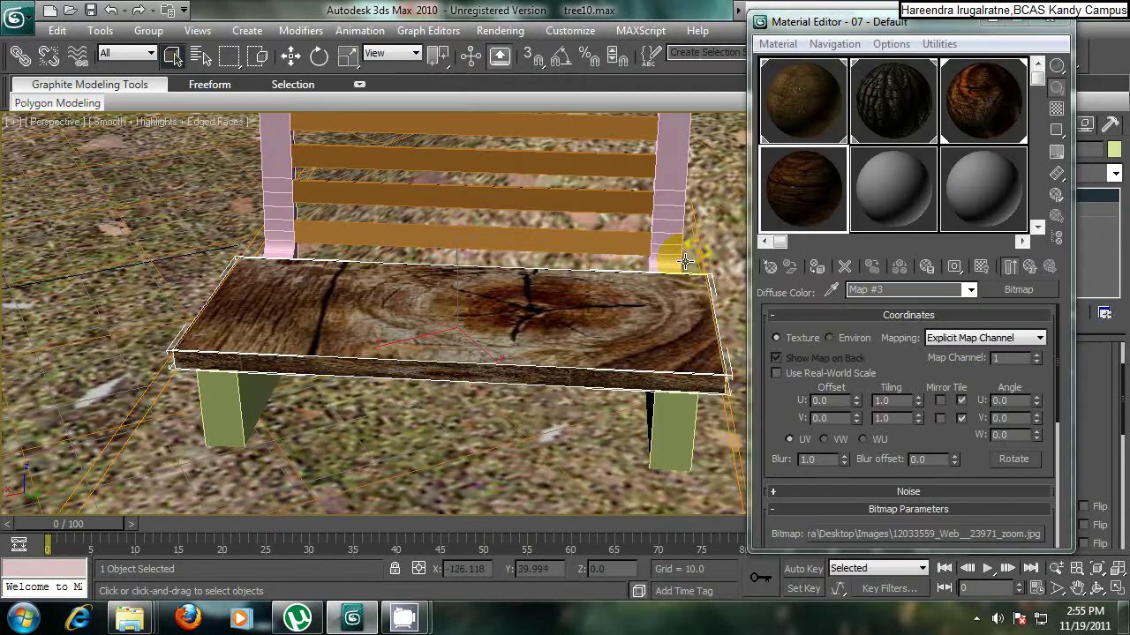
Step: Orbit to the bench front and select all eight backrest slats
middle_click_drag(637, 199, 472, 421, "alt")
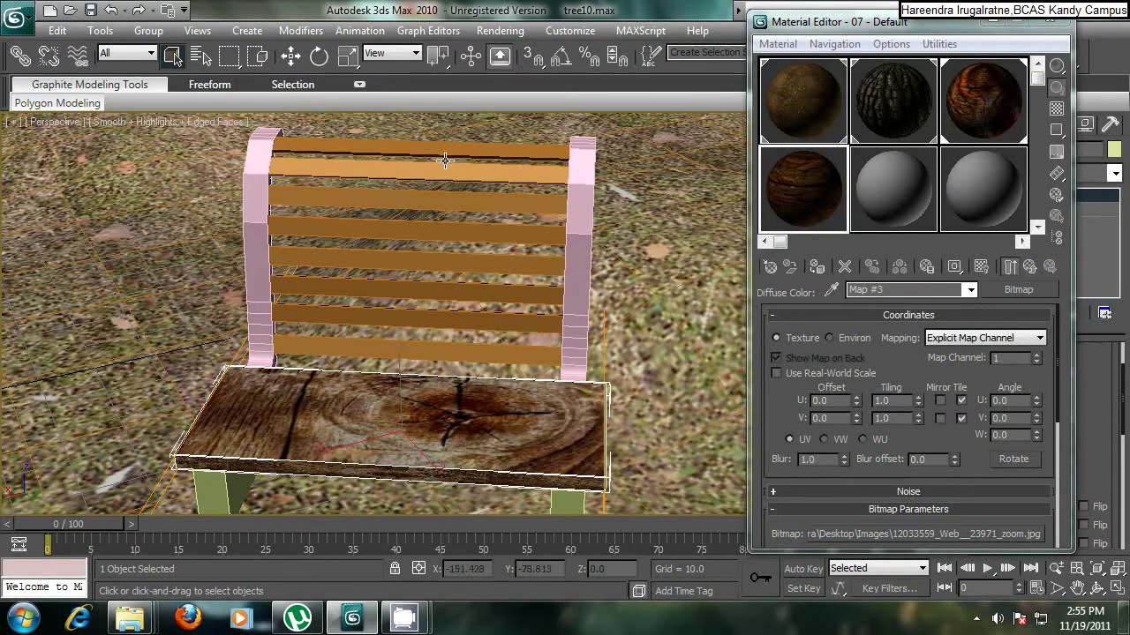
left_click(472, 167)
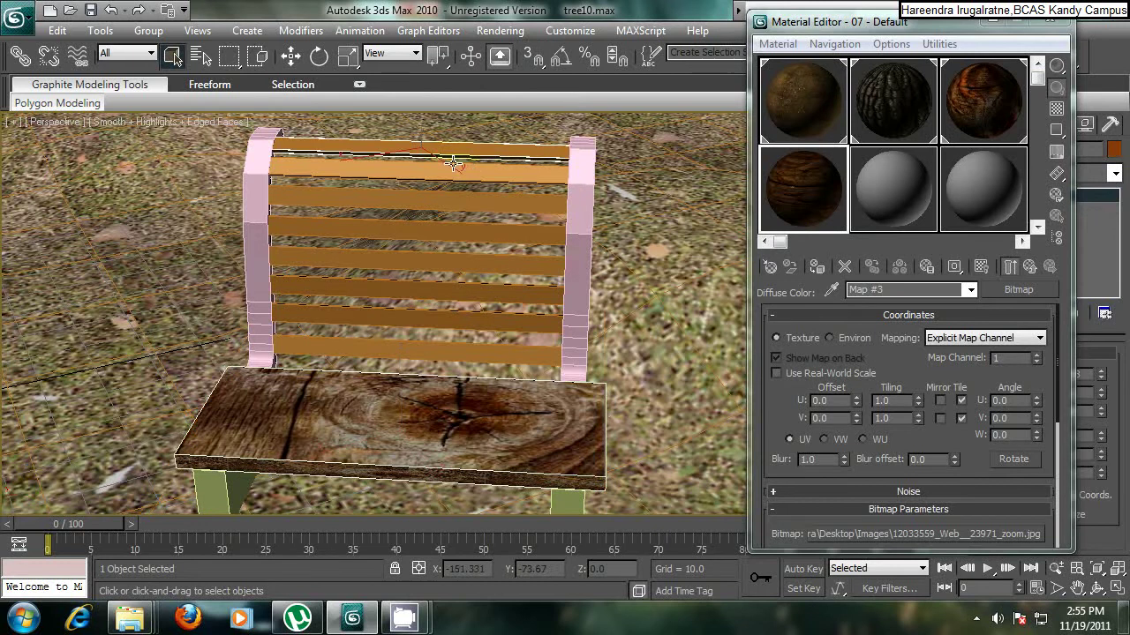
left_click(449, 164, "ctrl")
left_click(434, 201, "ctrl")
left_click(433, 227, "ctrl")
left_click(434, 256, "ctrl")
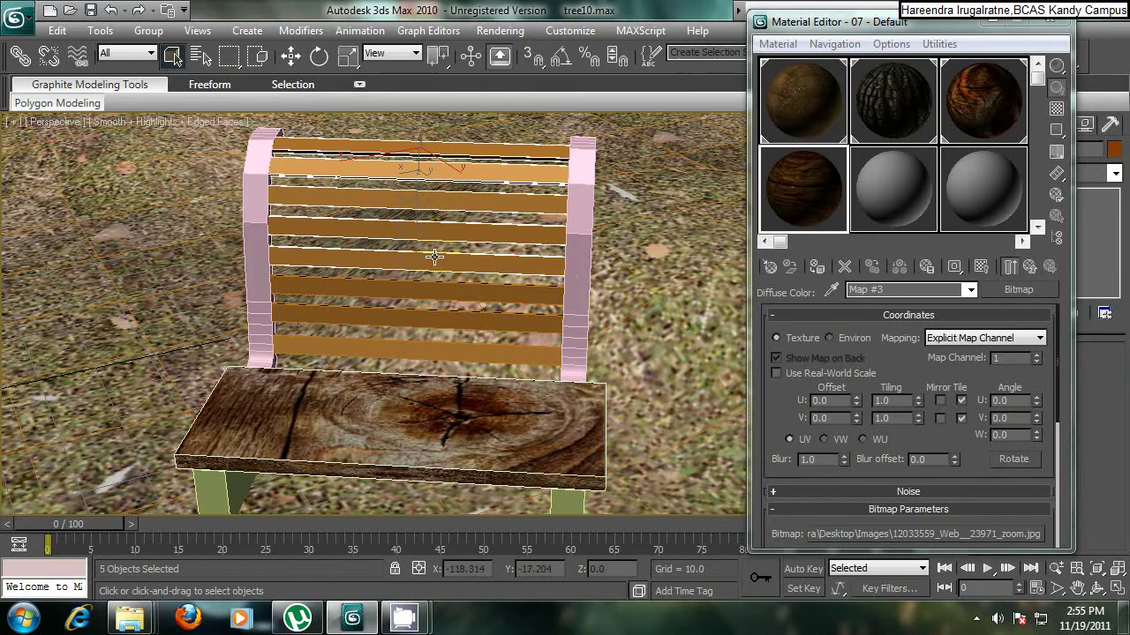
left_click(442, 291, "ctrl")
left_click(441, 319, "ctrl")
left_click(445, 352, "ctrl")
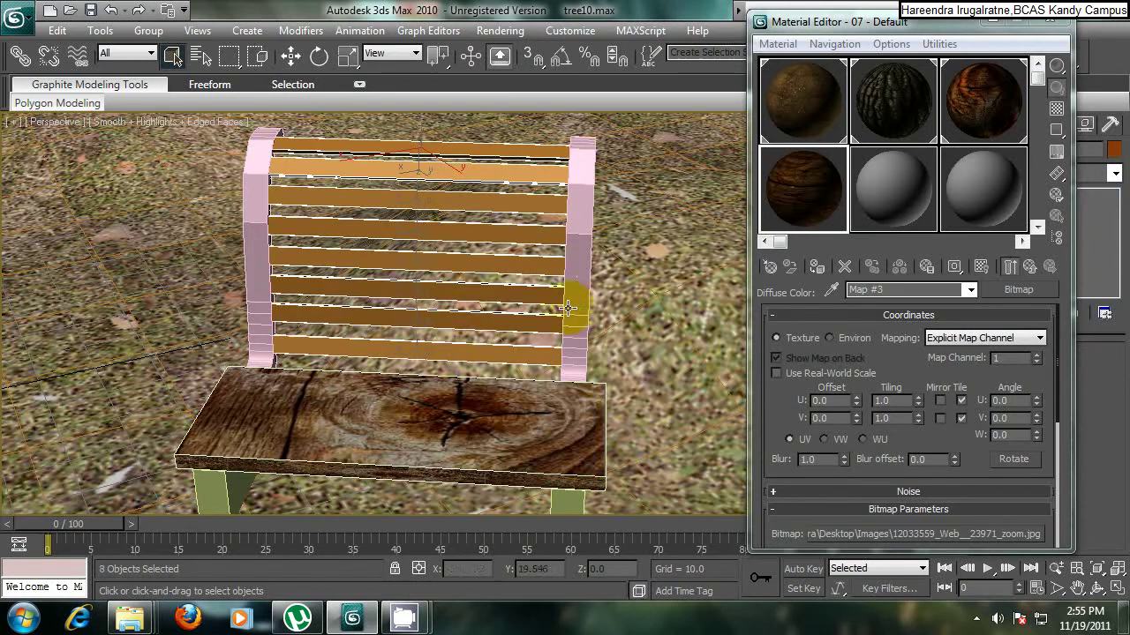
Step: Apply the slot 07 material to the selected slats and show its map in the viewport
left_click_drag(816, 209, 789, 212)
left_click_drag(446, 238, 444, 231)
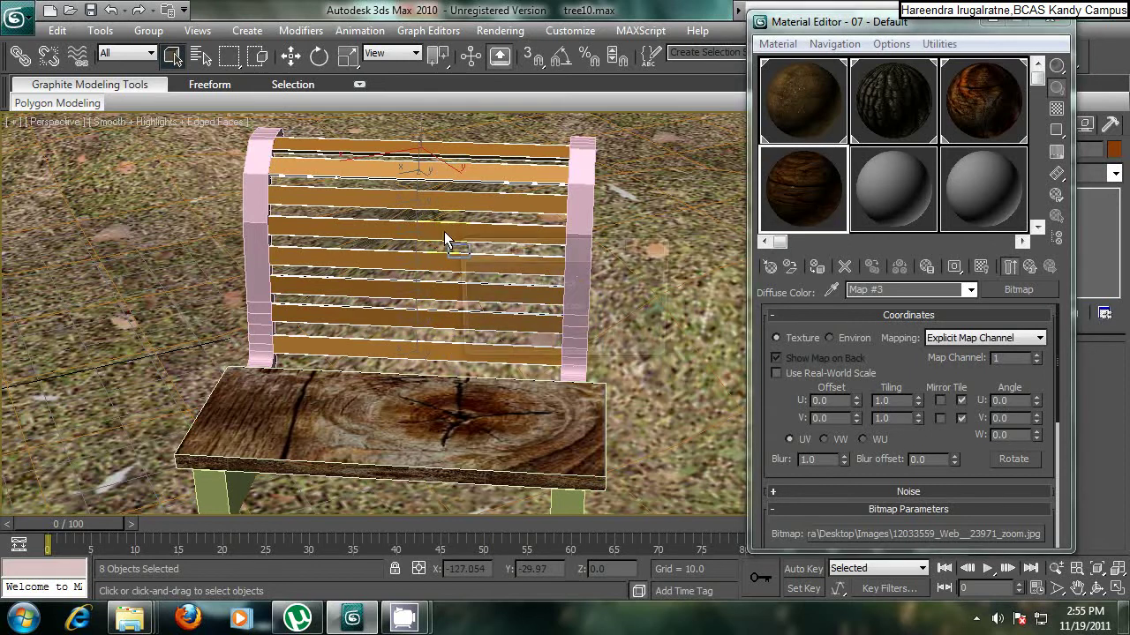
left_click(521, 339)
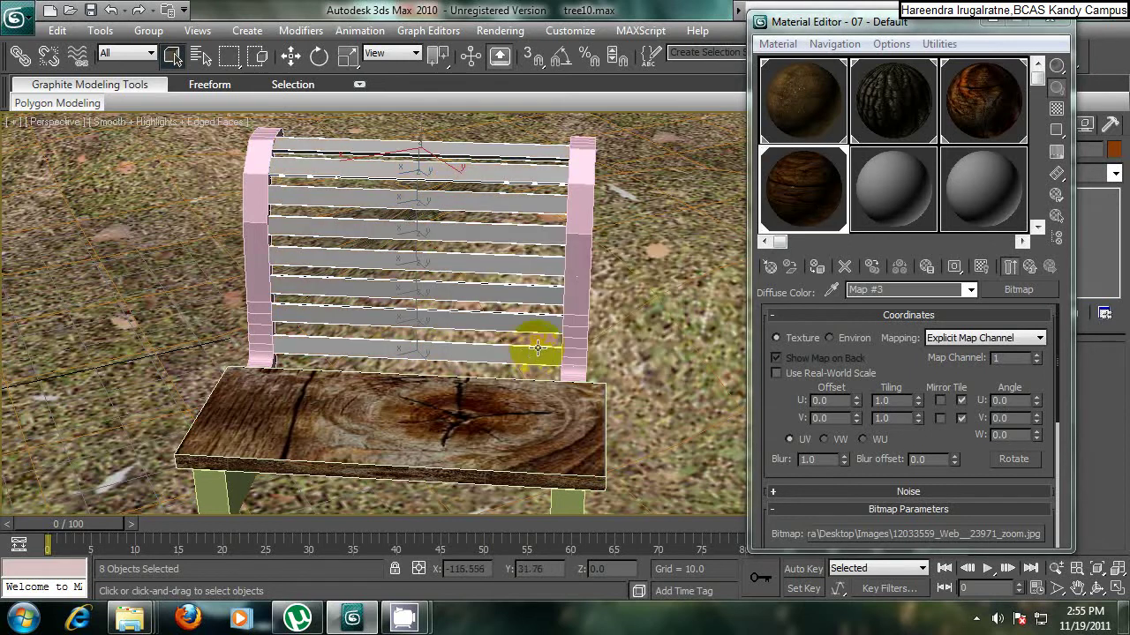
left_click(980, 266)
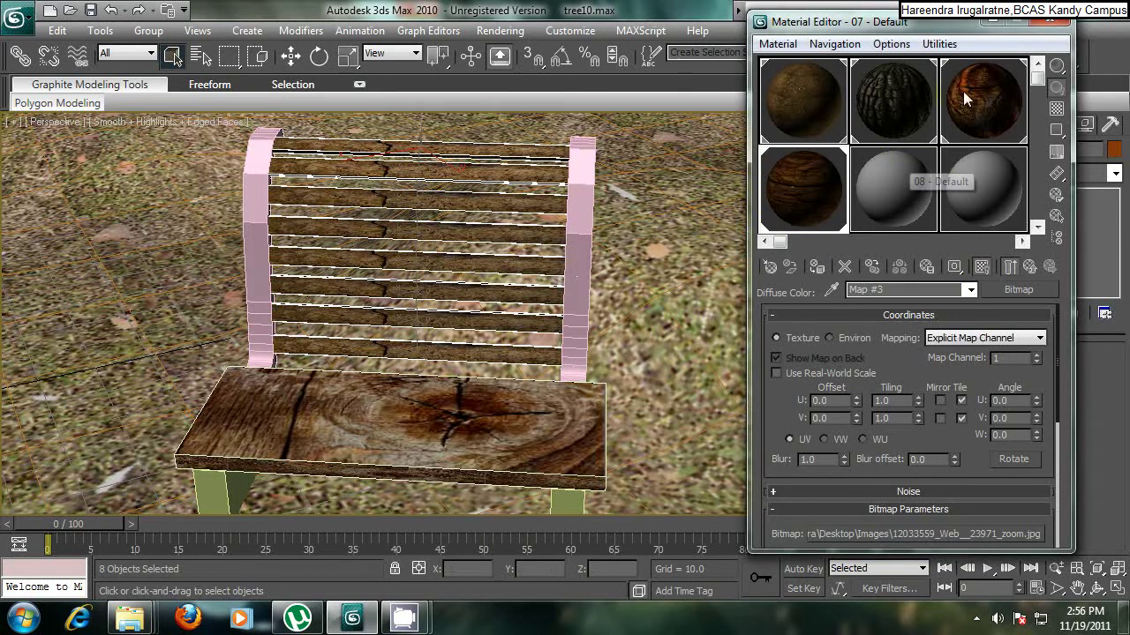
Step: Set the slat texture tiling to 1.0 in U and 2.0 in V
left_click_drag(917, 400, 927, 439)
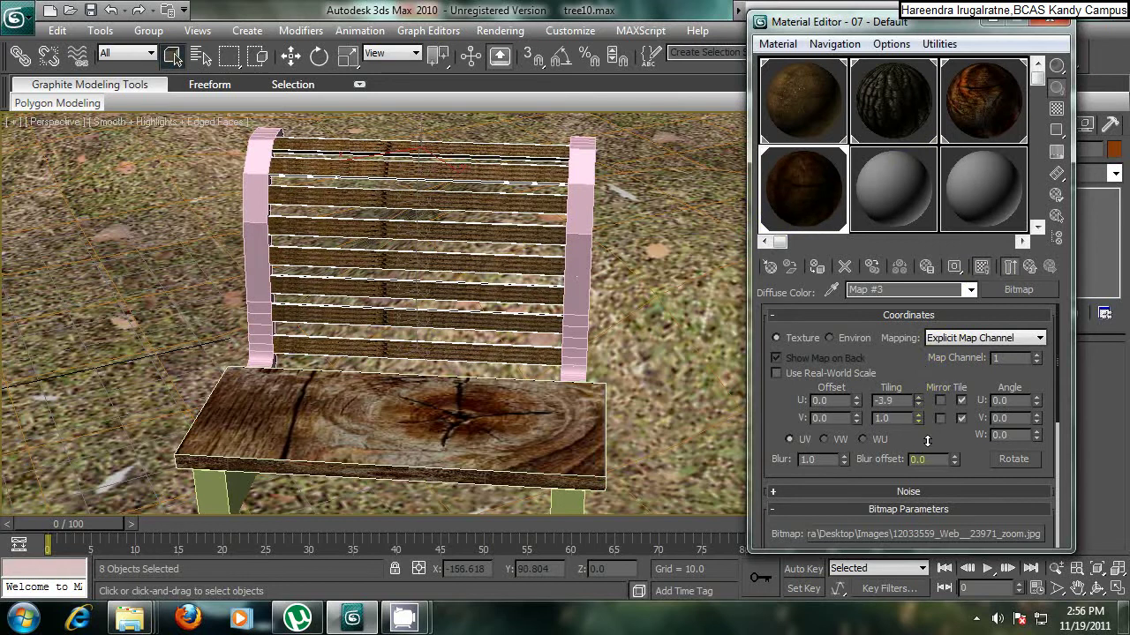
type("1")
key("Return")
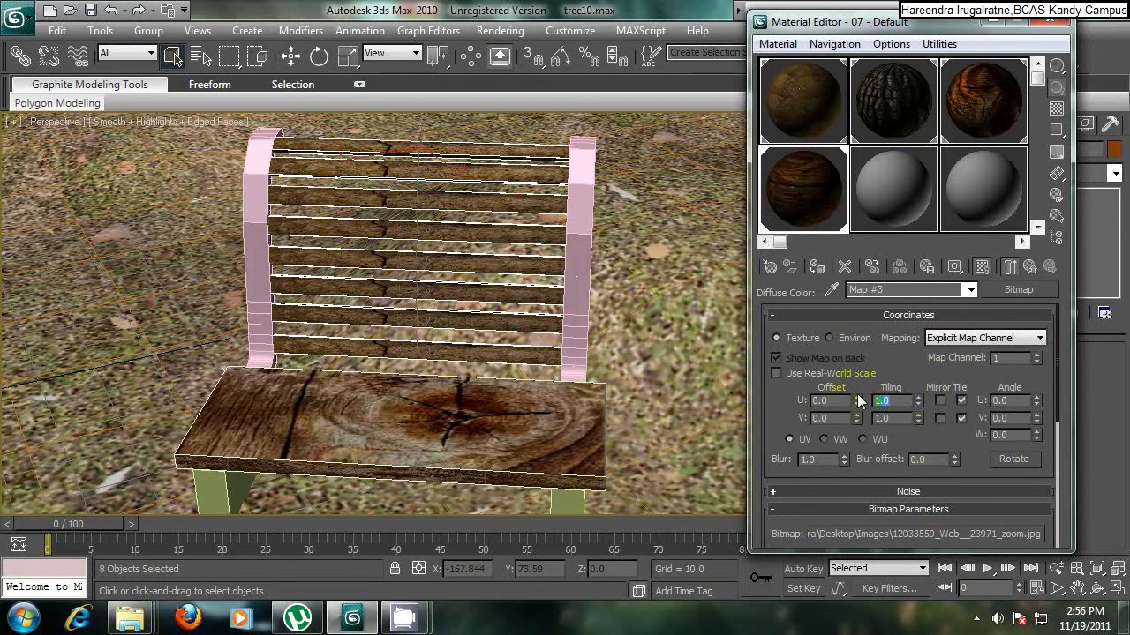
key("Tab")
type("2")
key("Return")
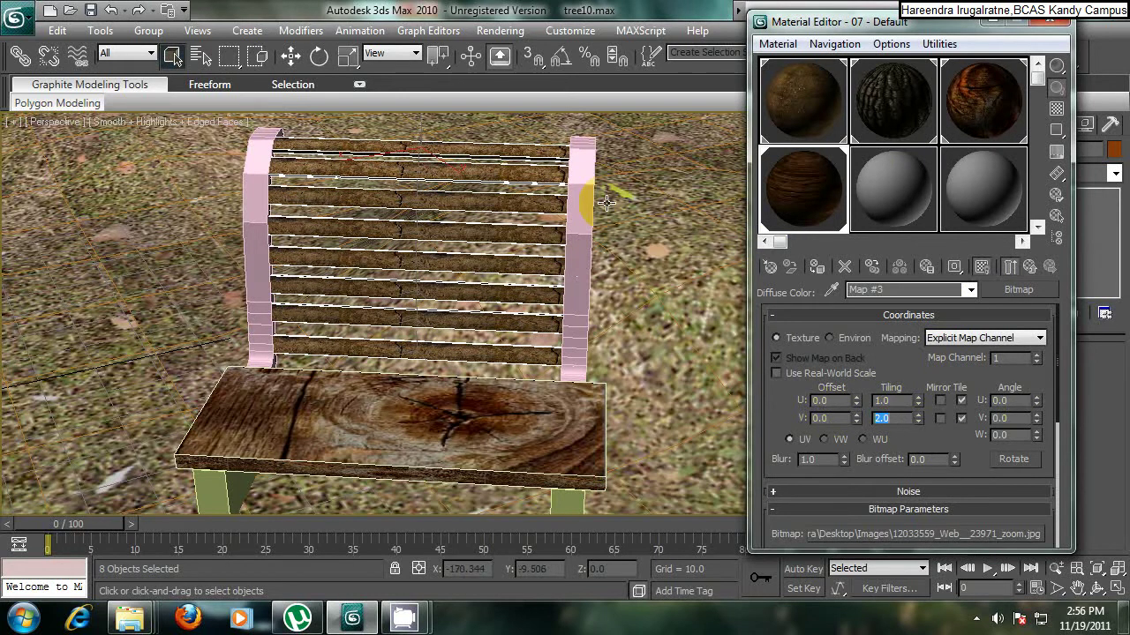
Step: Select only the top backrest slat with the Move tool and bring the Material Editor back
left_click(992, 21)
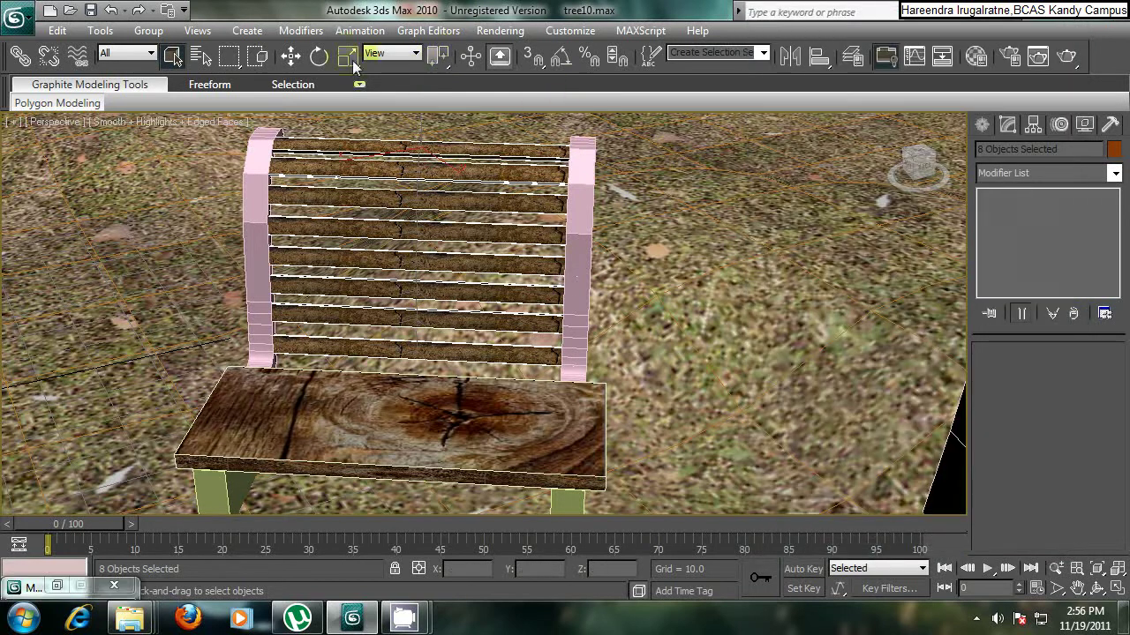
left_click(292, 56)
left_click(518, 147)
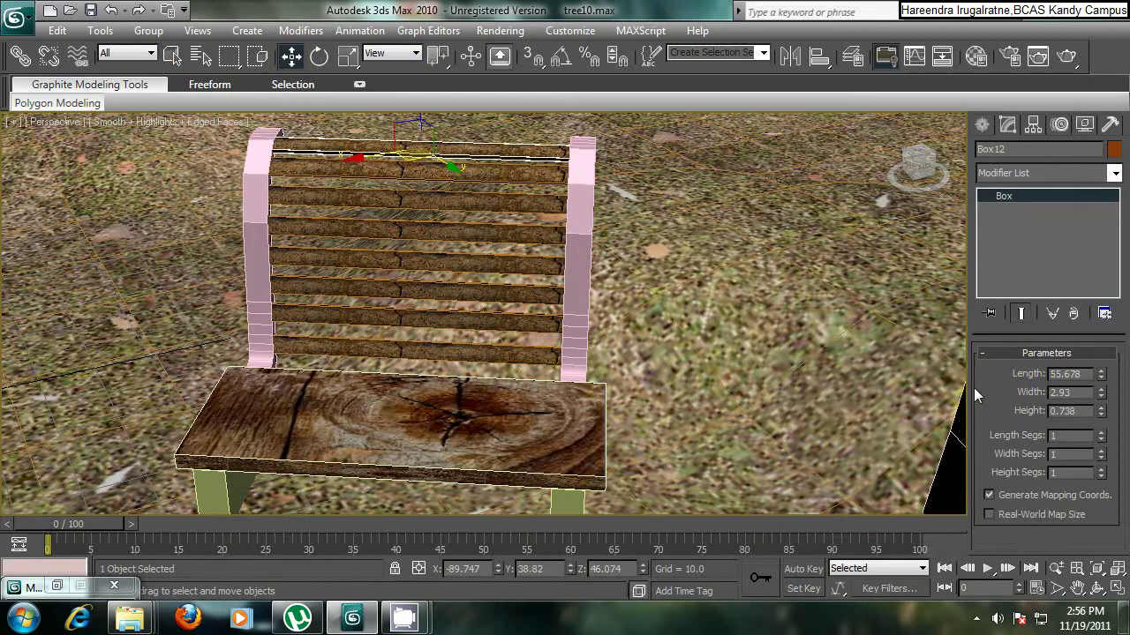
left_click(60, 585)
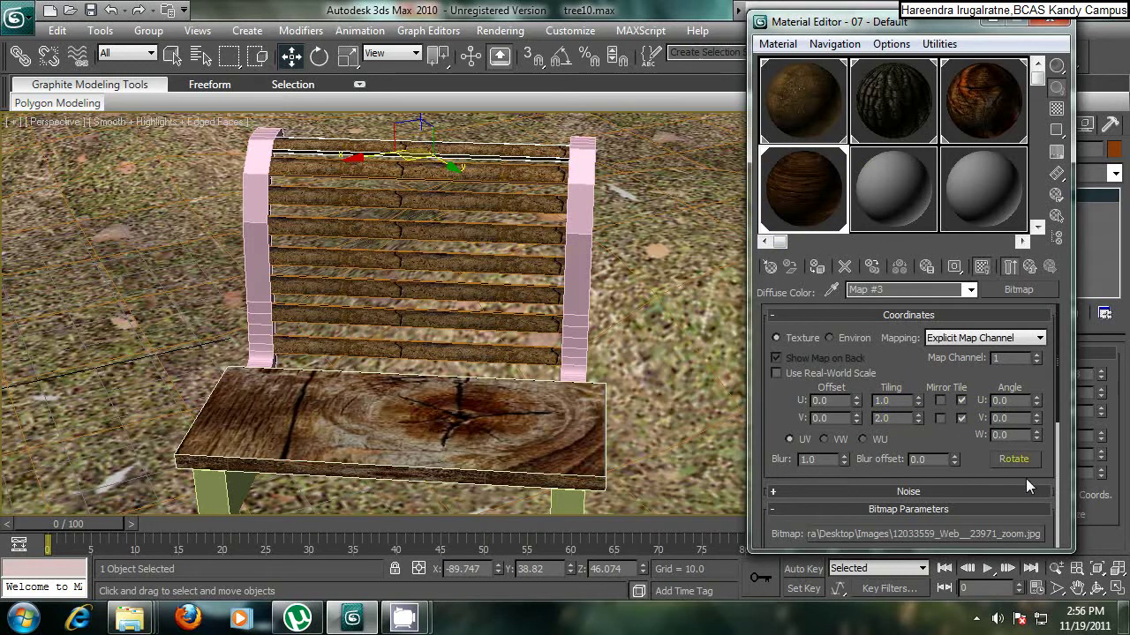
Step: Rotate the slat bitmap to angles U 135, V 68 and W 43
left_click_drag(1036, 393, 1037, 282)
left_click_drag(1038, 417, 1050, 357)
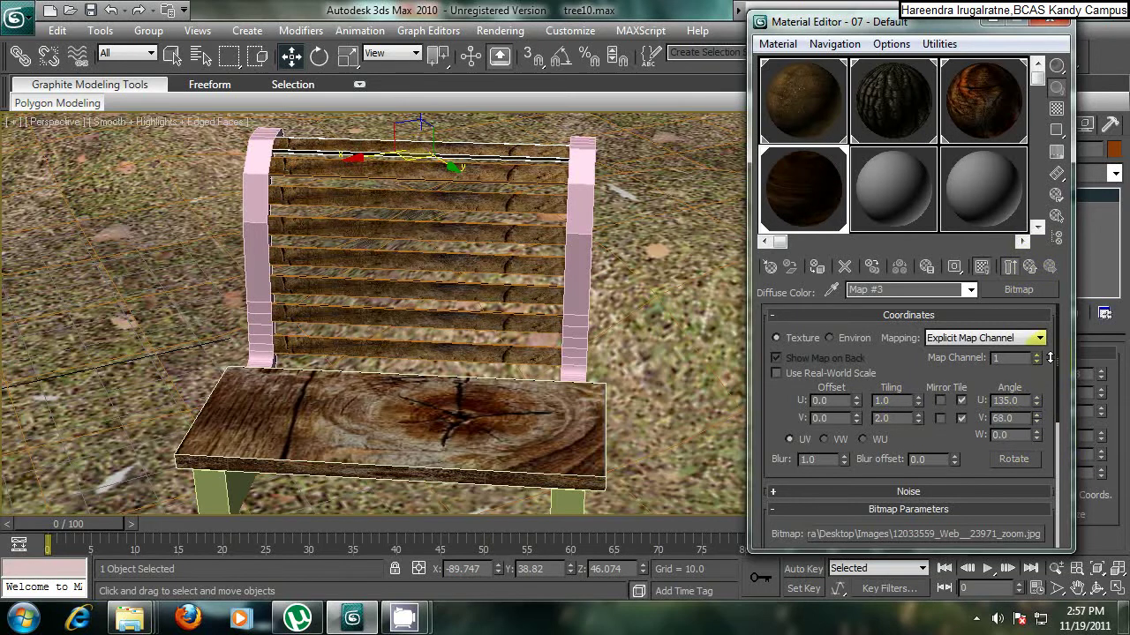
left_click_drag(1038, 436, 1047, 397)
left_click(575, 273)
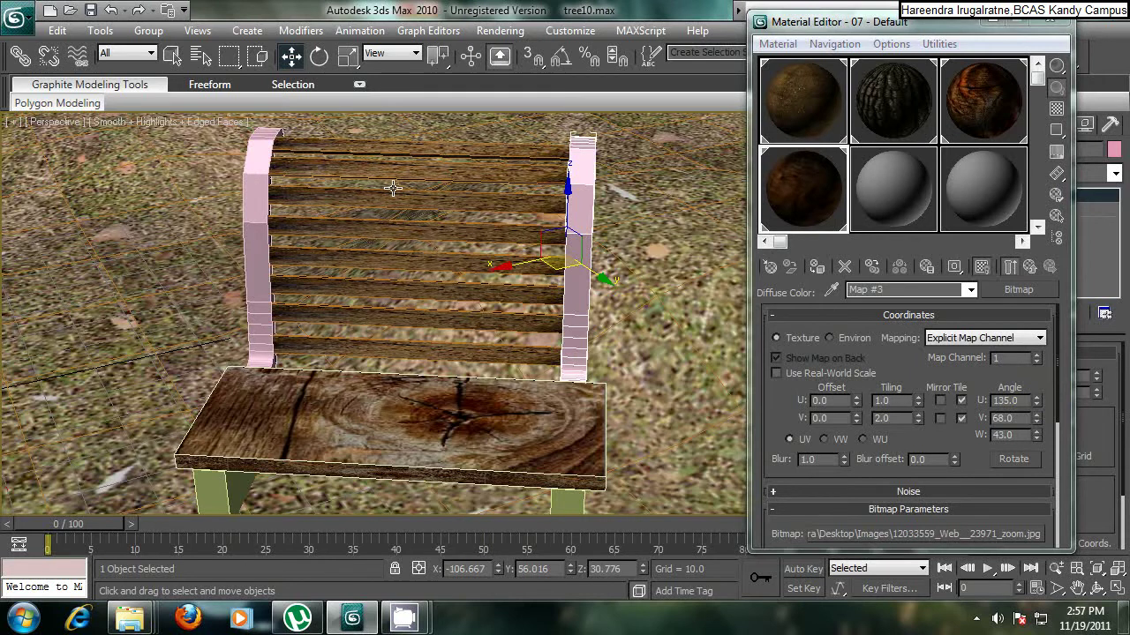
Step: Select both bench posts and give slot 08 a diffuse Bitmap of 7wood_texture_big_0303.jpg
left_click(284, 203)
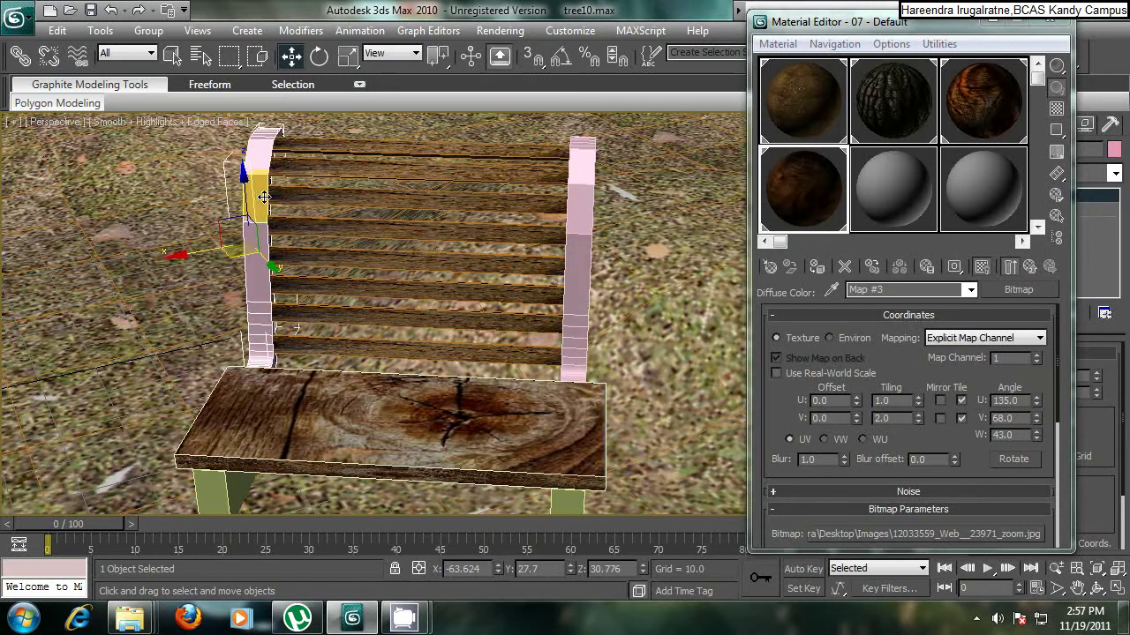
left_click(582, 222, "ctrl")
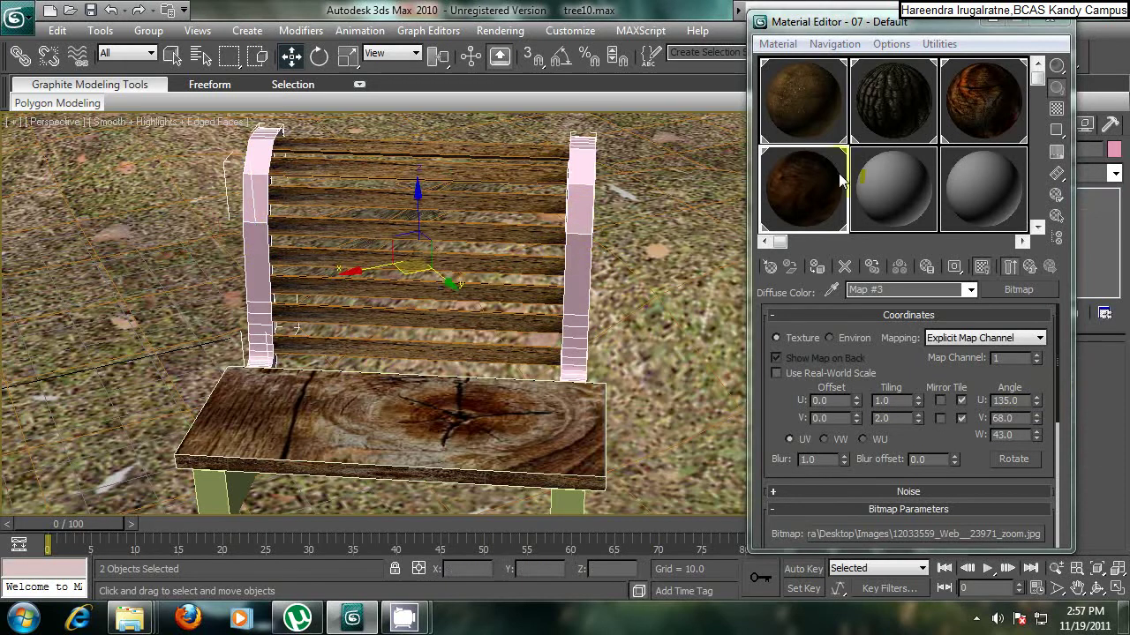
left_click(885, 196)
left_click(891, 427)
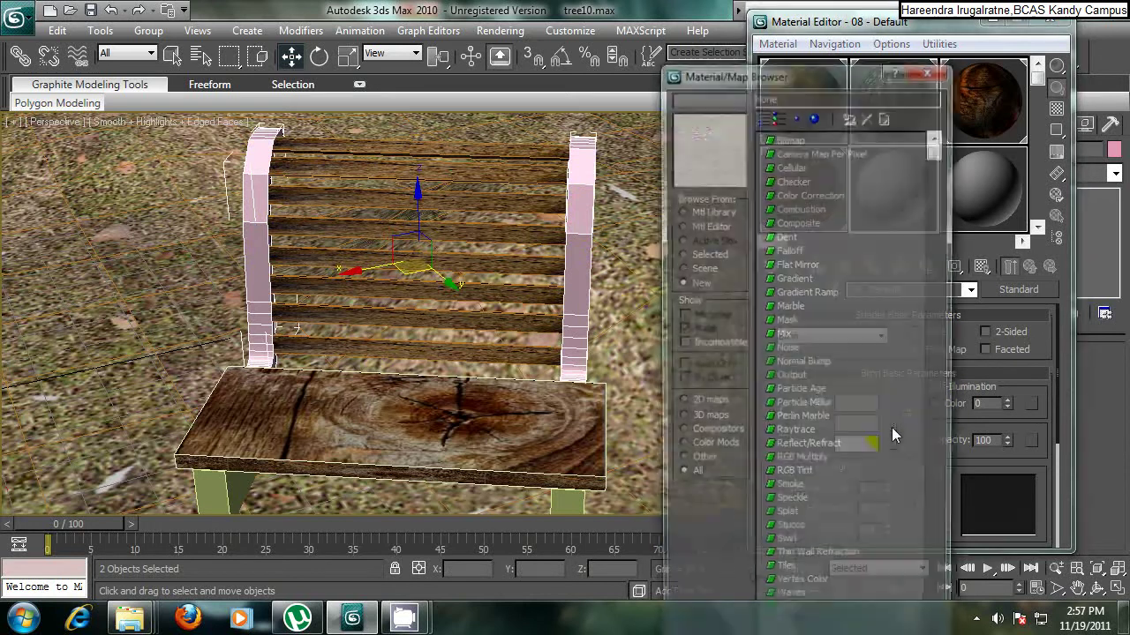
left_click(716, 151)
double_click(790, 142)
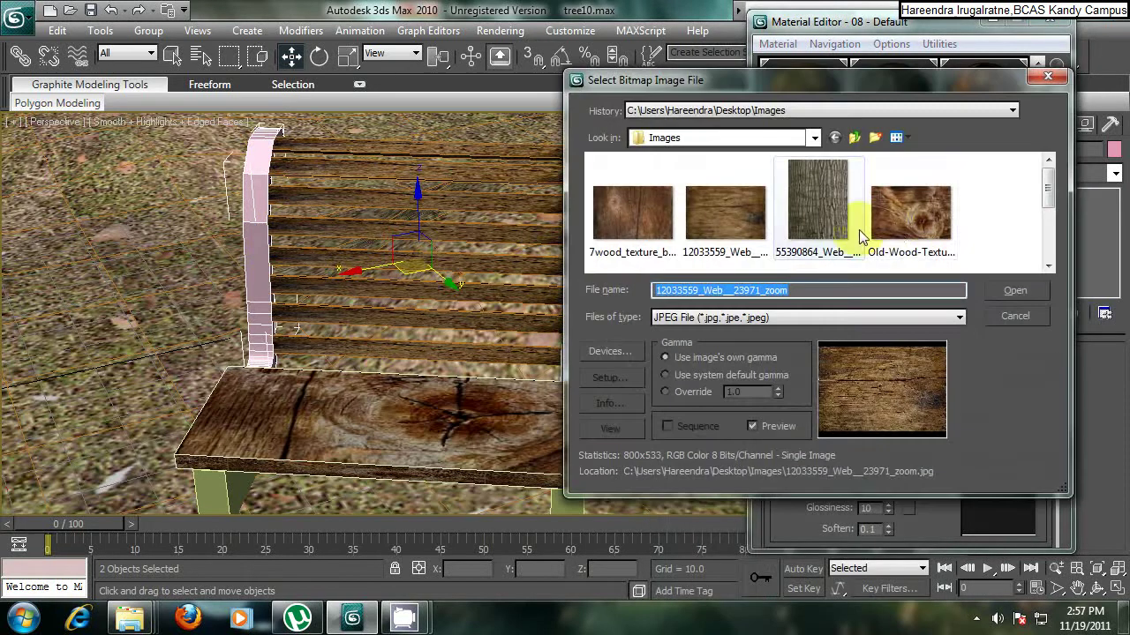
left_click(1051, 201)
left_click(615, 192)
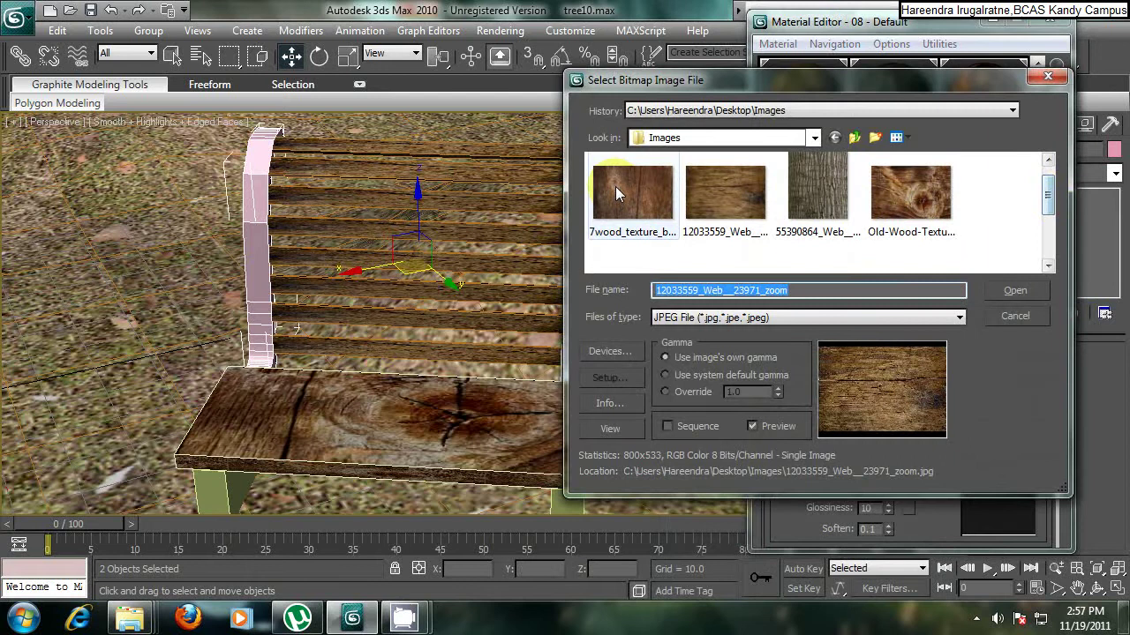
double_click(615, 191)
Step: Assign the 08 wood material to both posts and then to the bench legs
left_click_drag(899, 191, 583, 220)
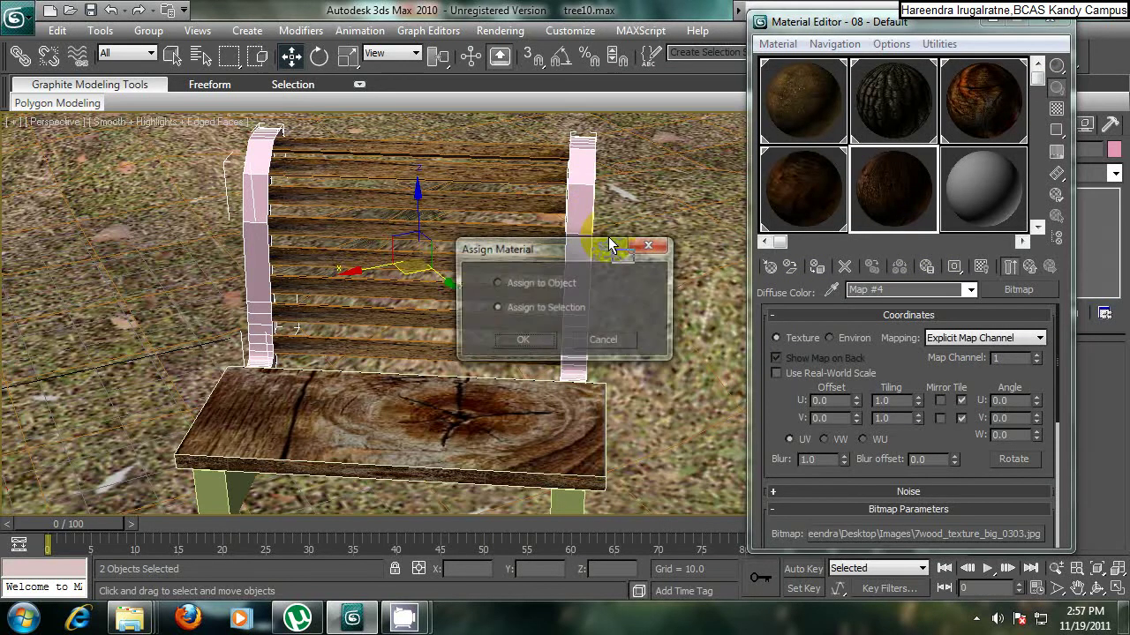
left_click(522, 341)
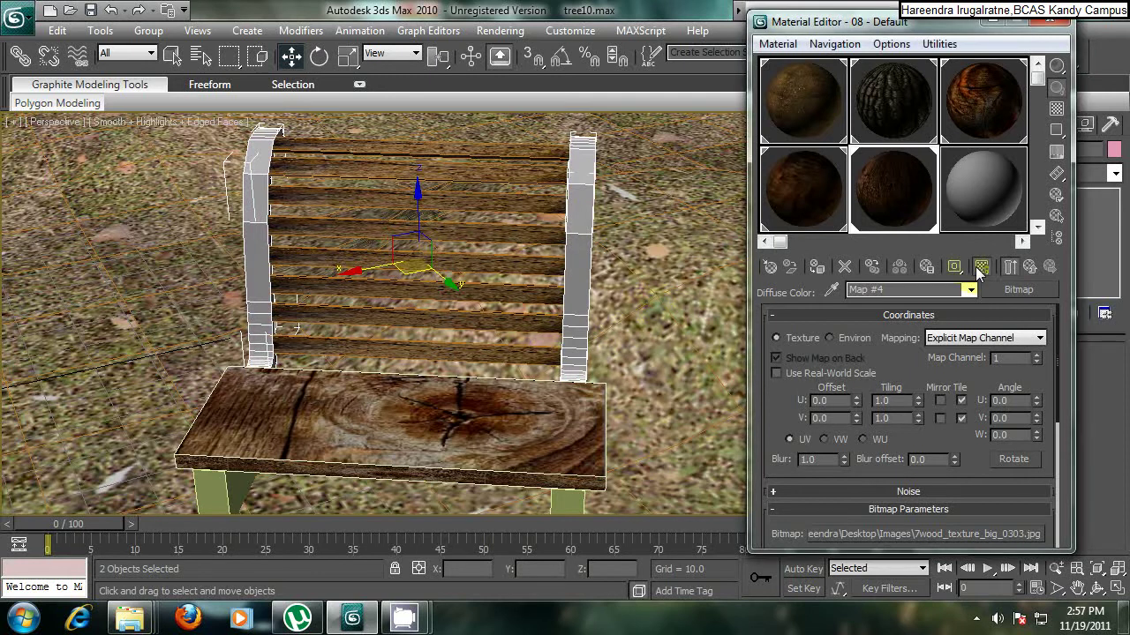
scroll(568, 246, "down", 3)
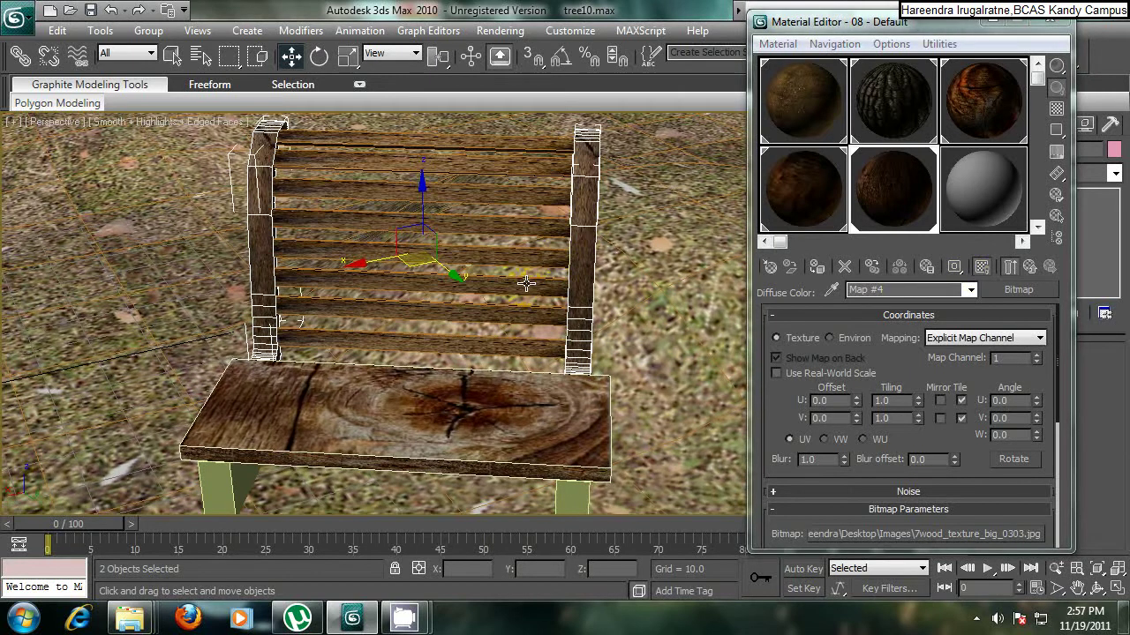
scroll(569, 250, "up", 3)
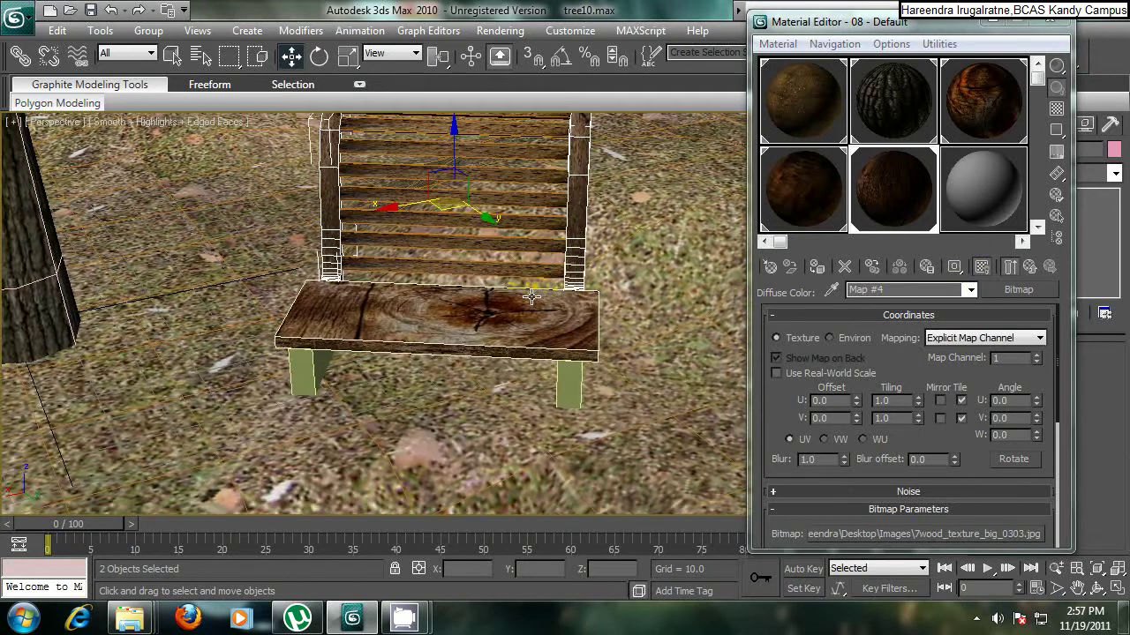
left_click(310, 362)
left_click(565, 383, "ctrl")
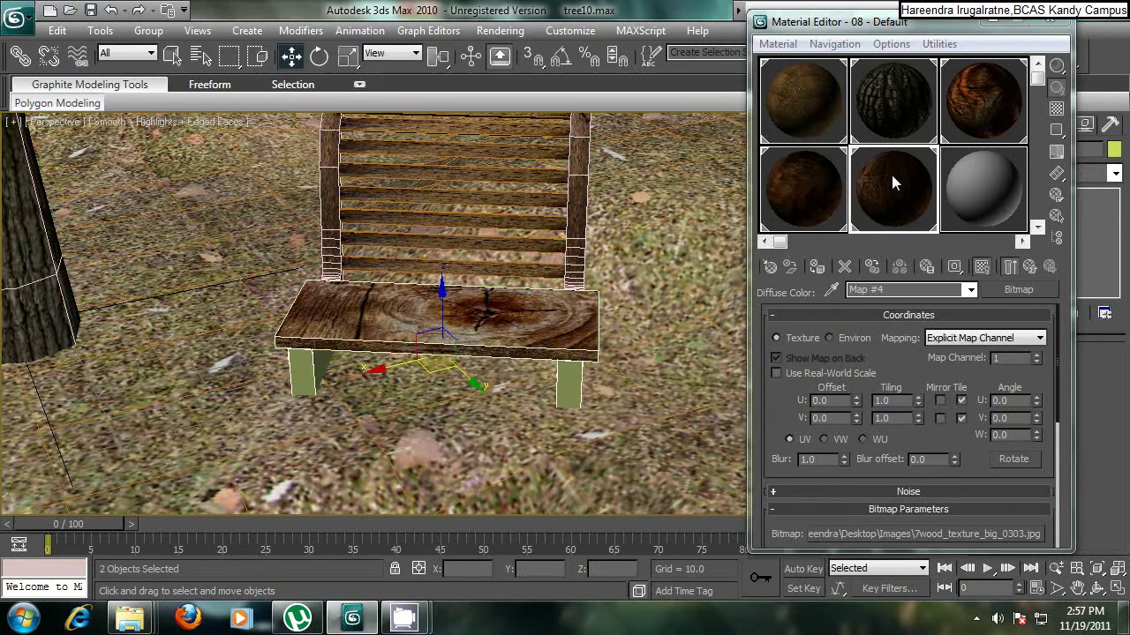
left_click_drag(572, 385, 574, 387)
left_click(517, 340)
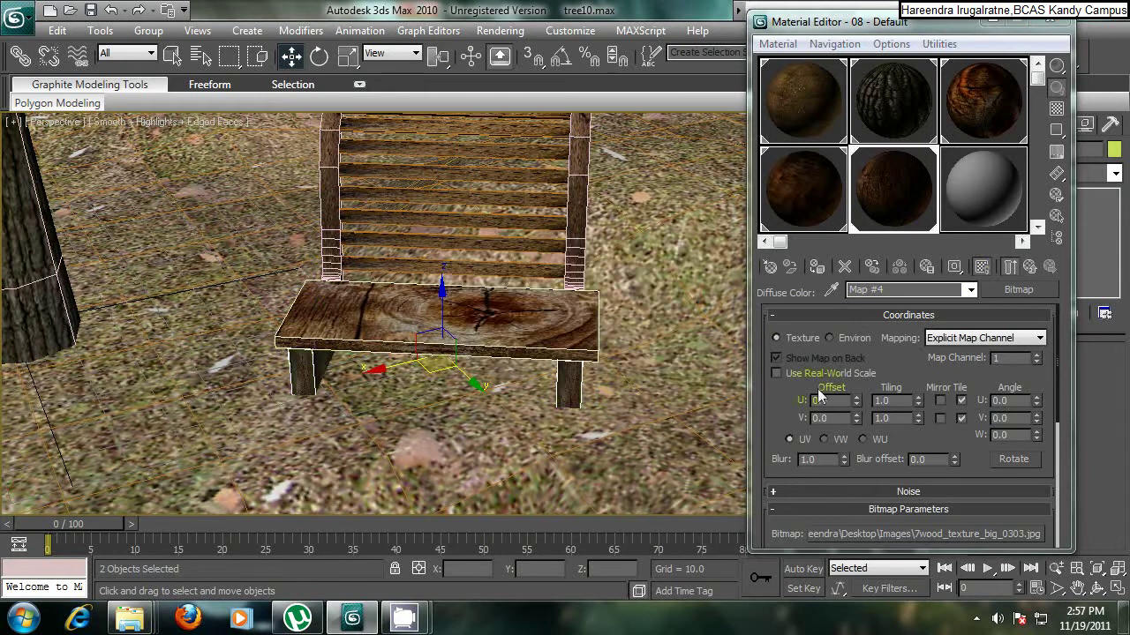
Step: Orbit to a higher three-quarter view of the bench and minimise the Material Editor
scroll(459, 316, "down", 3)
middle_click_drag(449, 305, 505, 397, "alt")
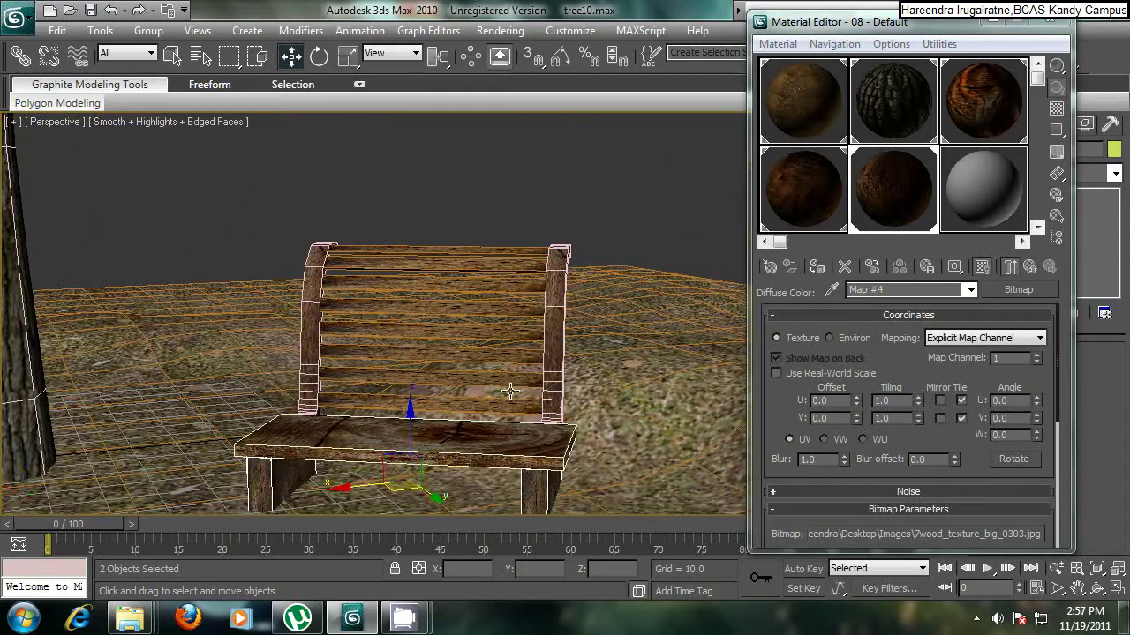
scroll(494, 397, "up", 3)
scroll(562, 356, "down", 4)
middle_click_drag(562, 356, 456, 371, "alt")
scroll(467, 356, "down", 8)
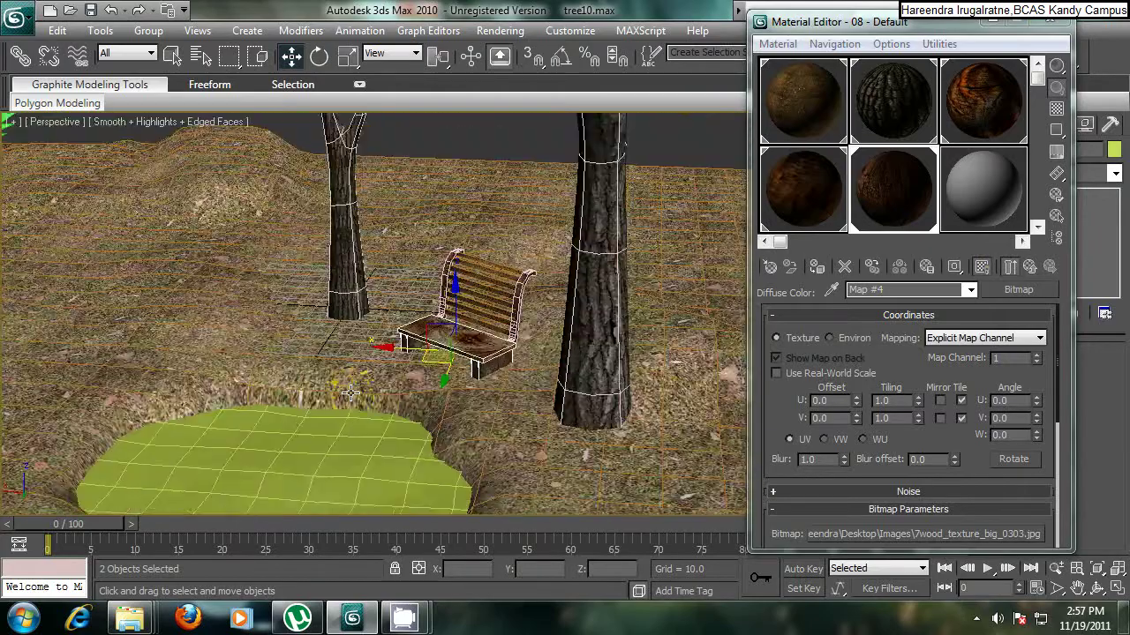
scroll(441, 402, "up", 4)
scroll(459, 397, "down", 3)
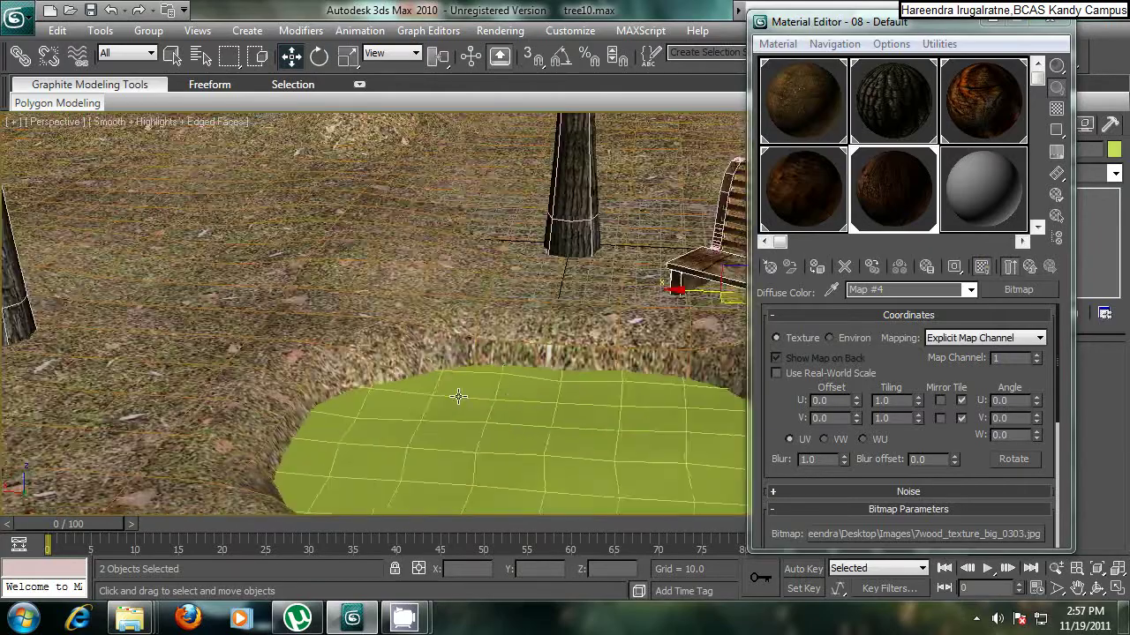
middle_click_drag(466, 401, 393, 400)
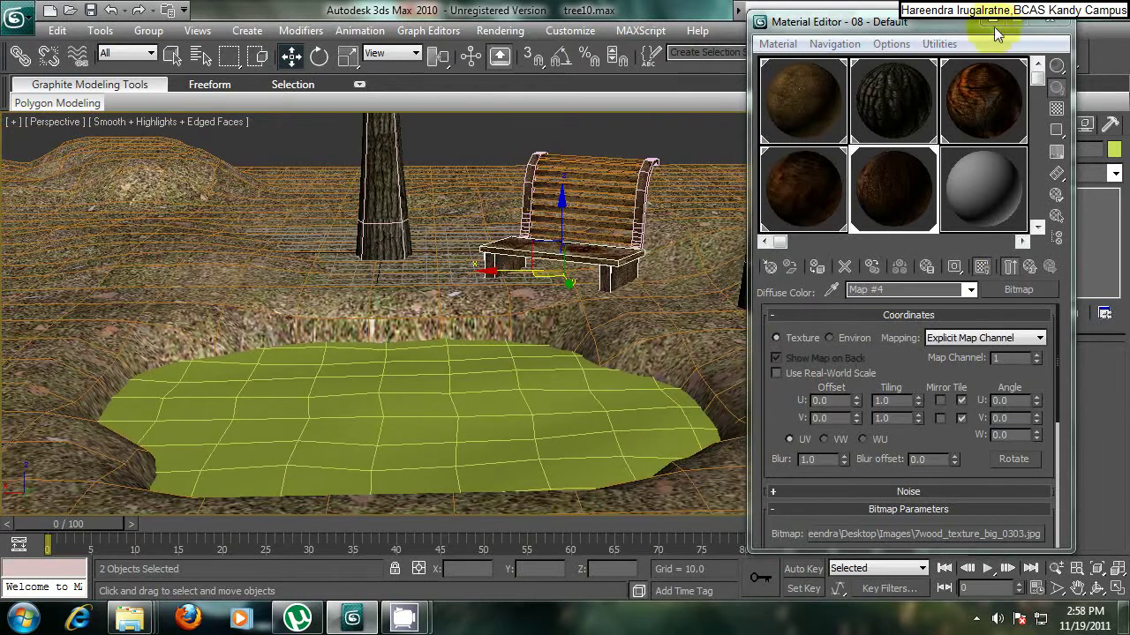
left_click(994, 21)
Step: Deselect the bench by clicking empty space in the viewport
left_click(691, 150)
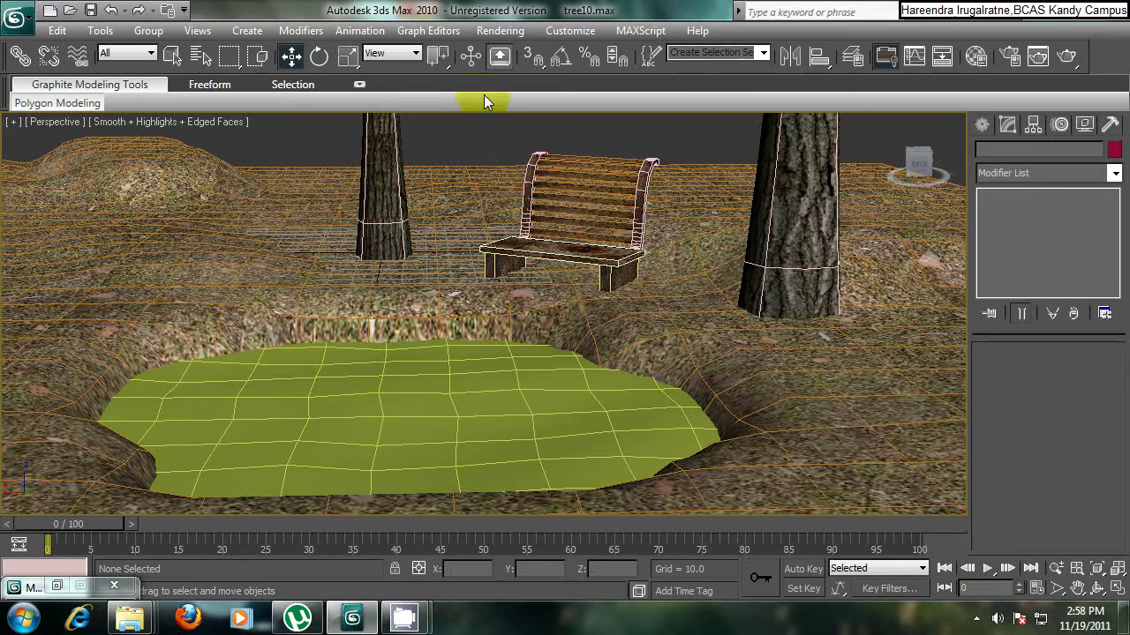
Step: Assign mental ray Renderer as the production renderer in Render Setup, then close it
left_click(513, 31)
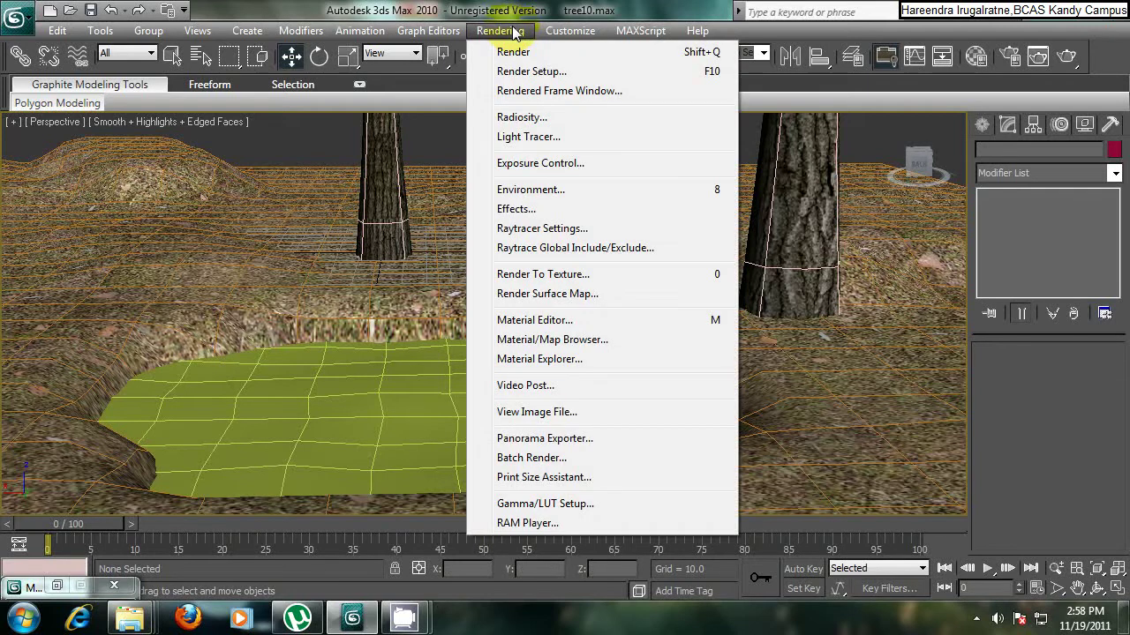
left_click(533, 74)
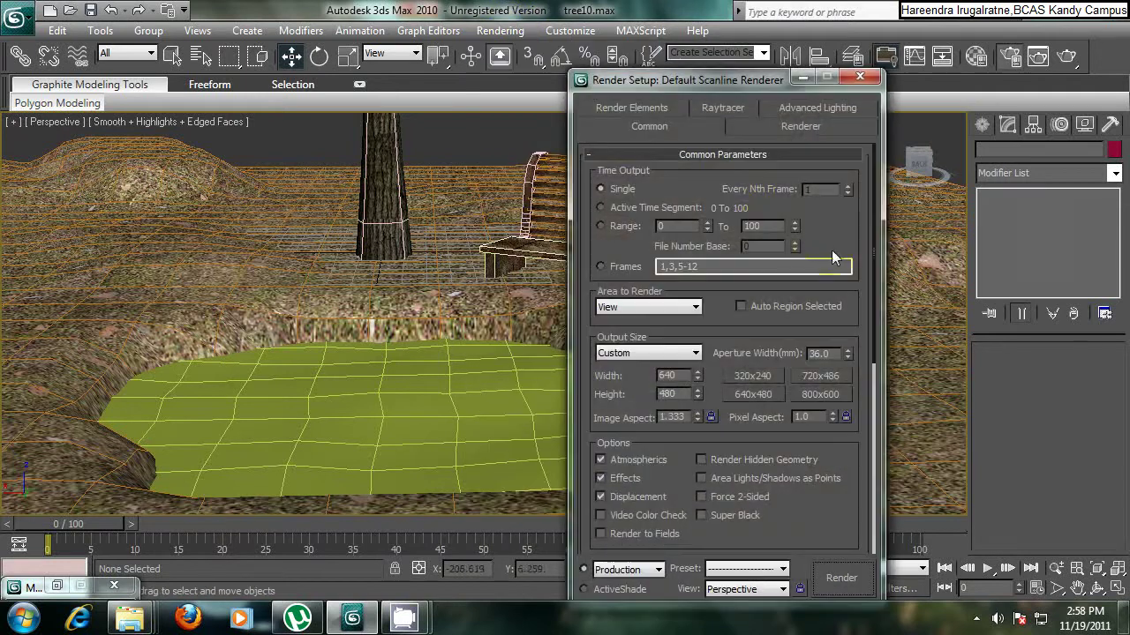
scroll(834, 257, "down", 5)
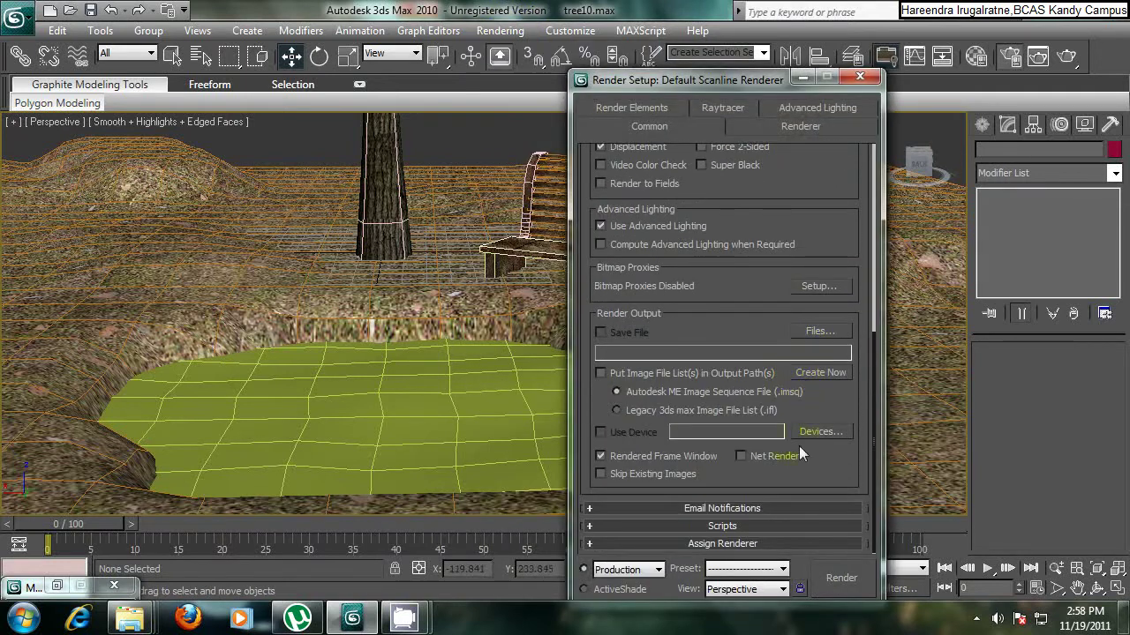
left_click(719, 544)
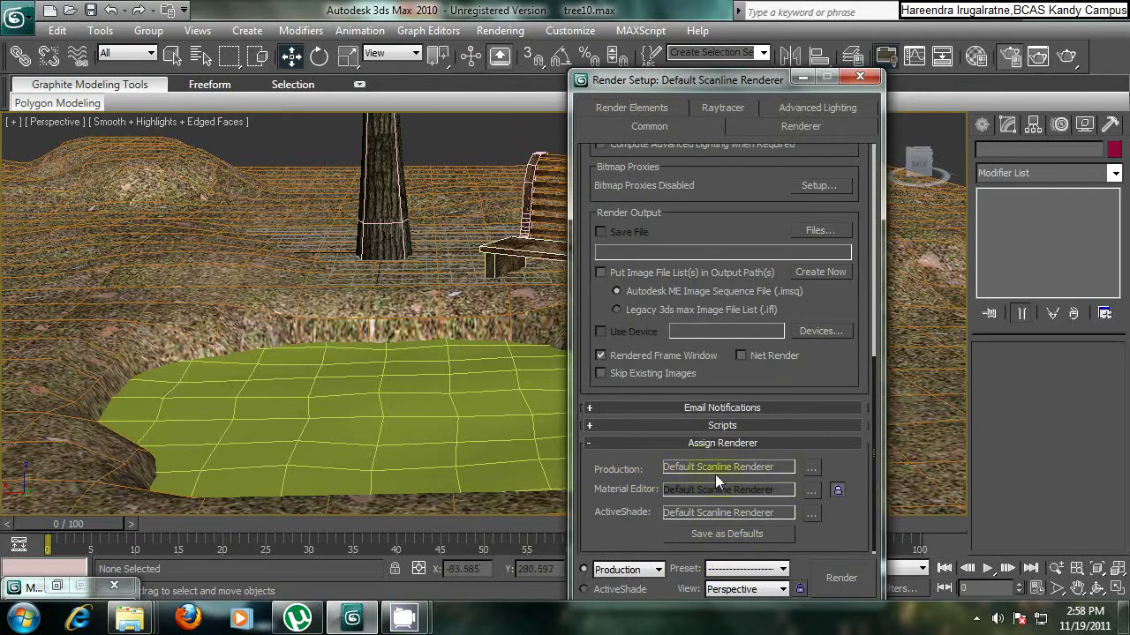
left_click(809, 470)
left_click_drag(747, 197, 641, 197)
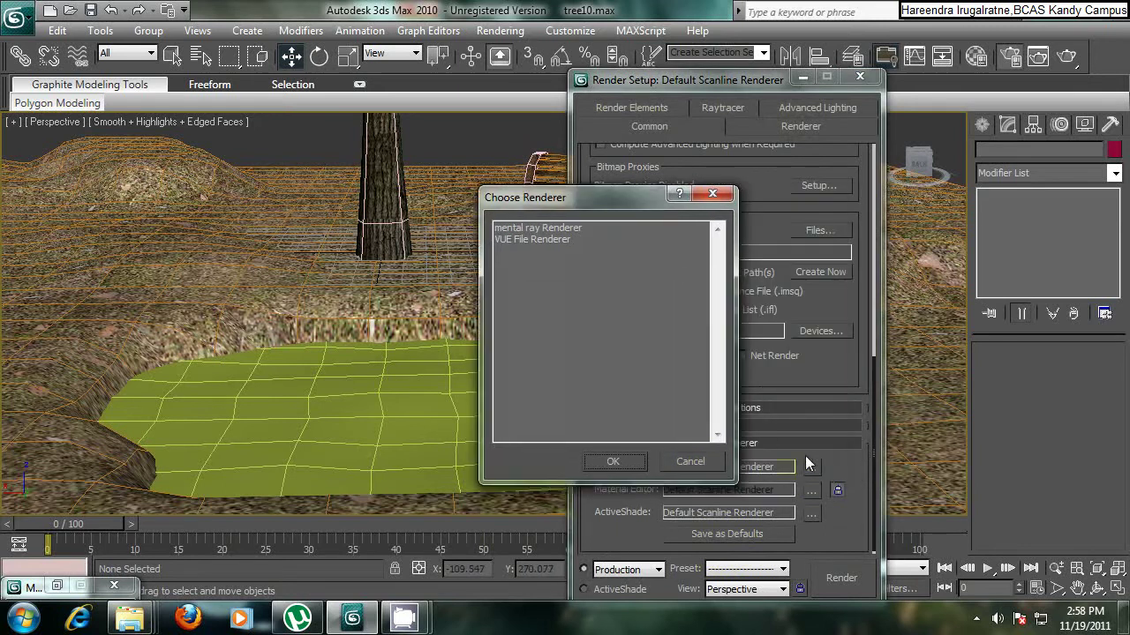
double_click(505, 229)
scroll(861, 481, "up", 3)
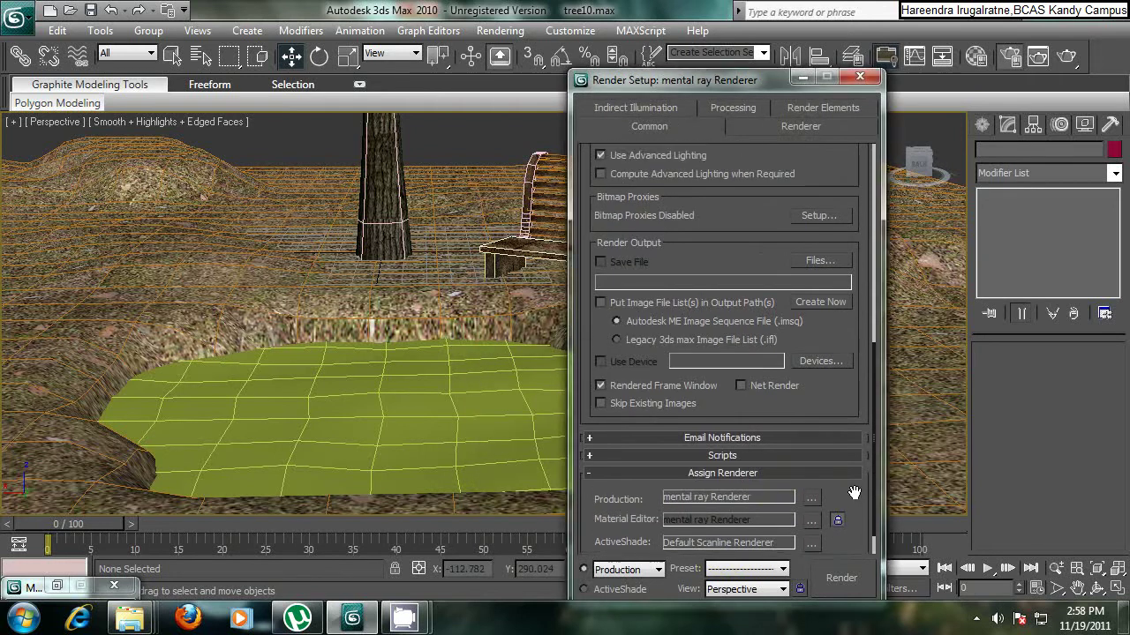
left_click(861, 79)
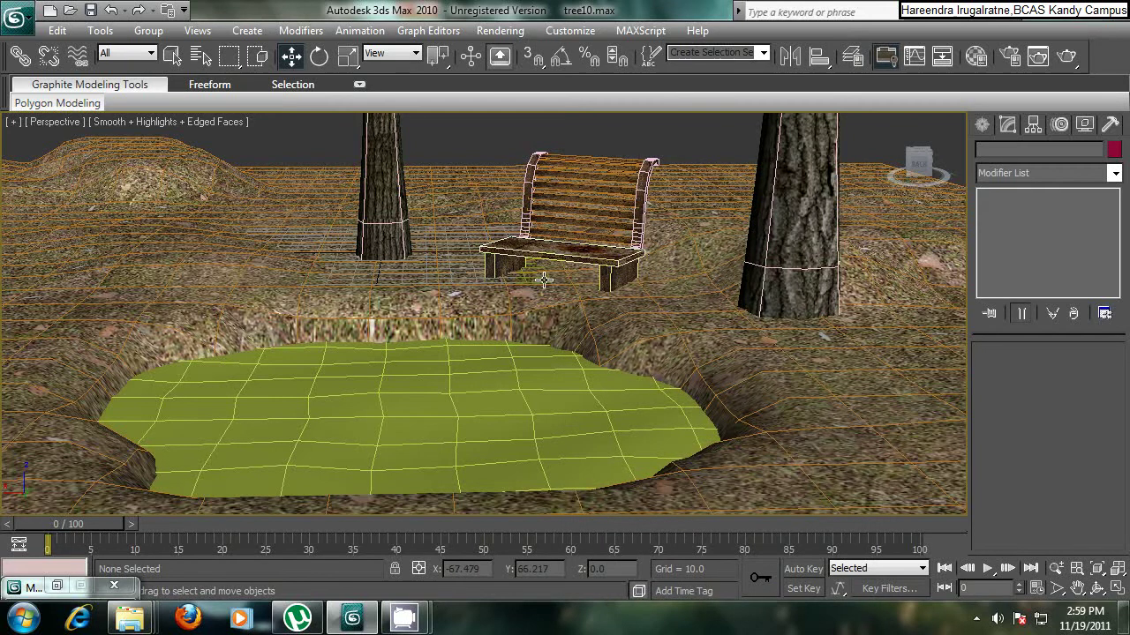
Step: Turn the empty material slot 09 into an Arch & Design material
key("m")
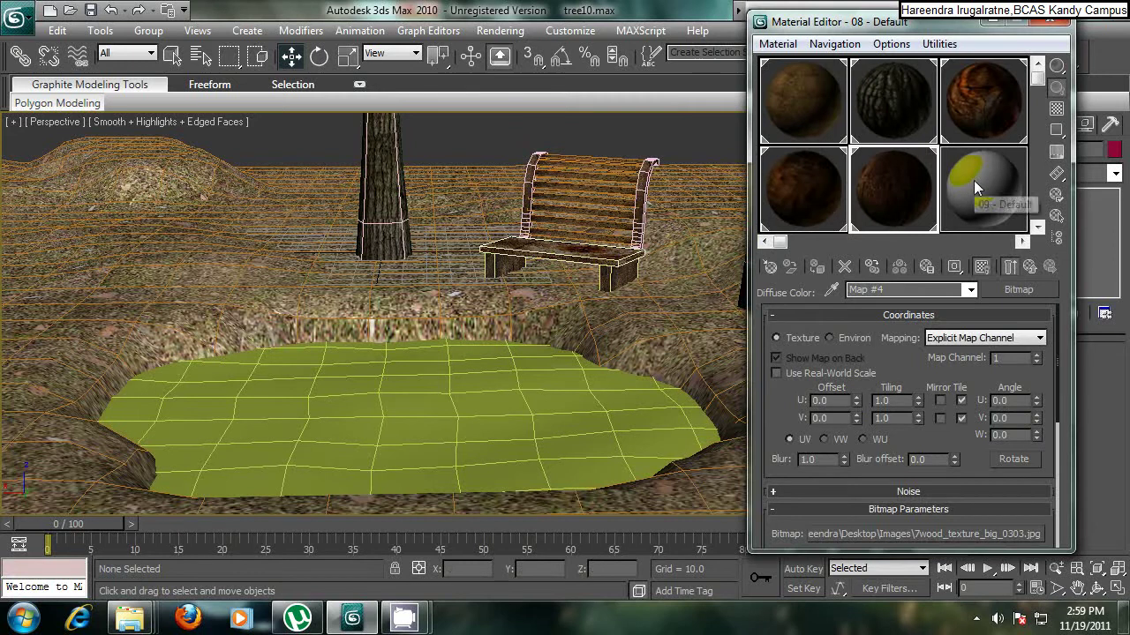
left_click(971, 181)
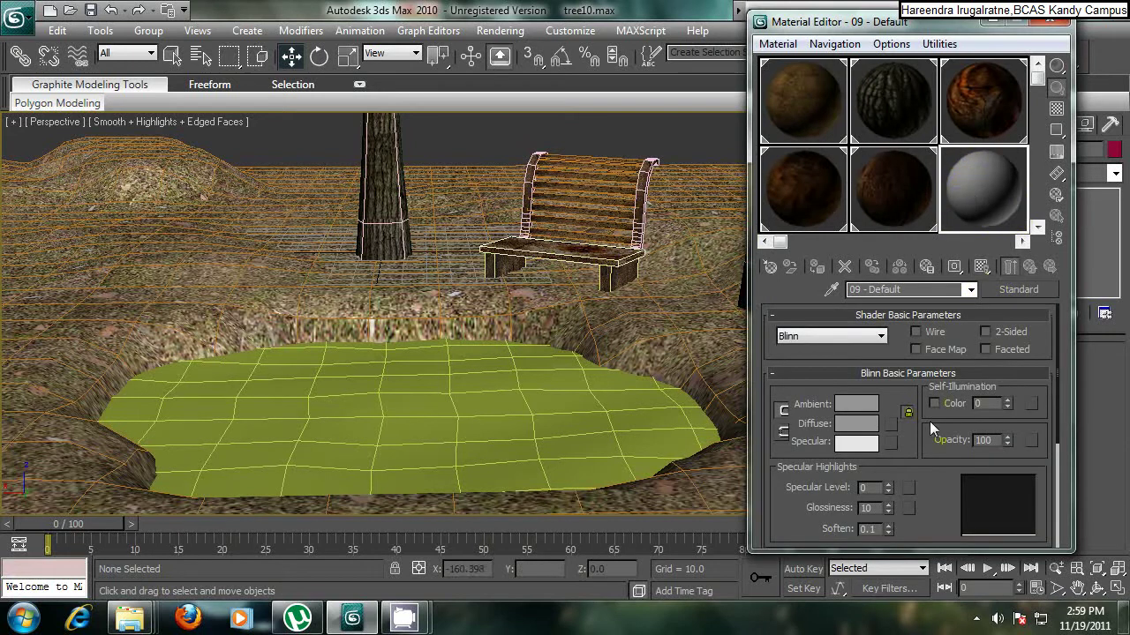
left_click(1020, 291)
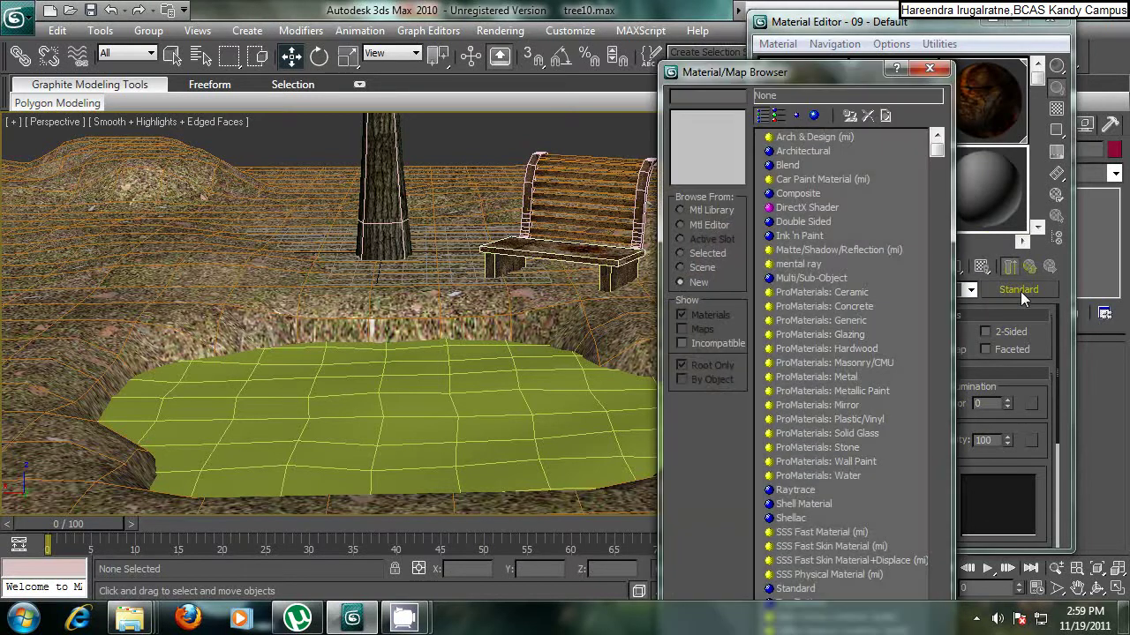
left_click_drag(794, 71, 628, 25)
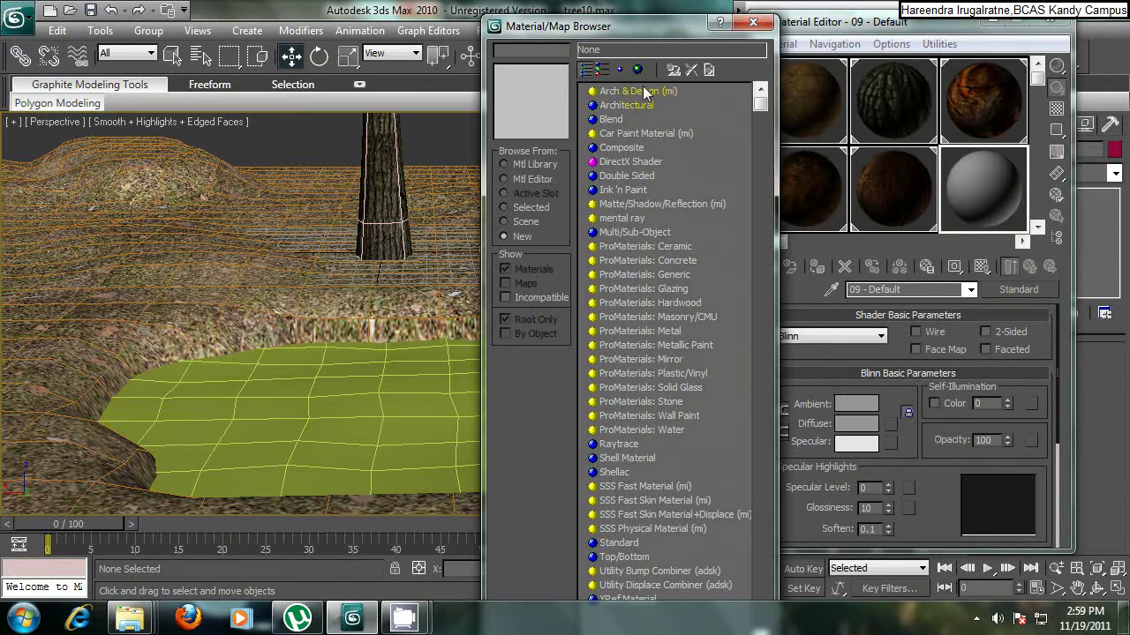
scroll(686, 291, "down", 1)
scroll(691, 215, "up", 1)
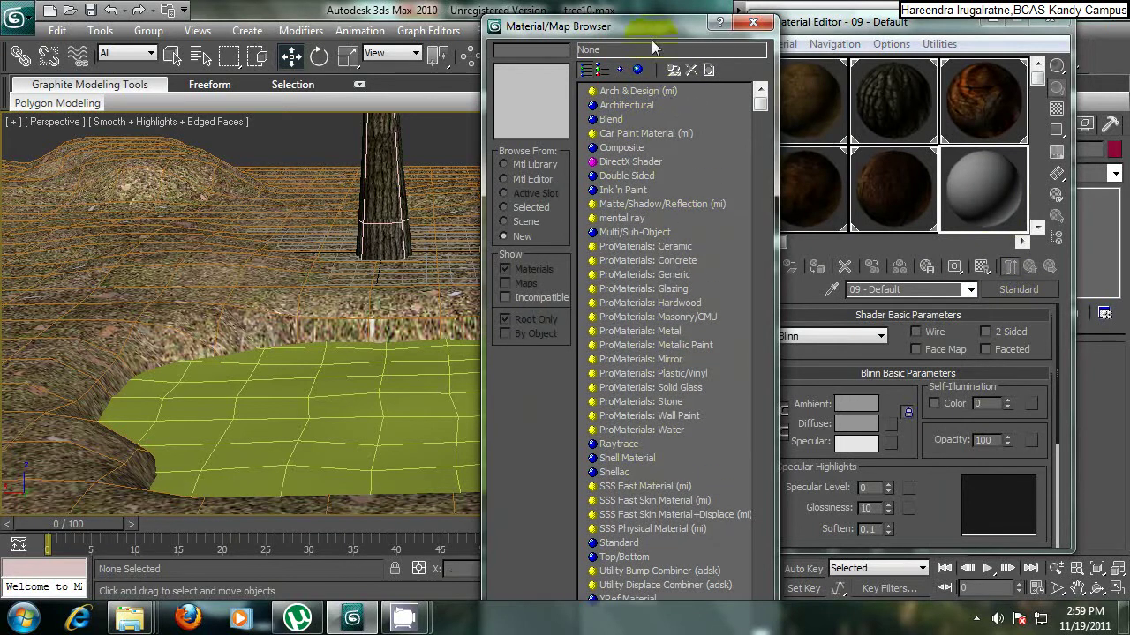
left_click_drag(653, 27, 928, 20)
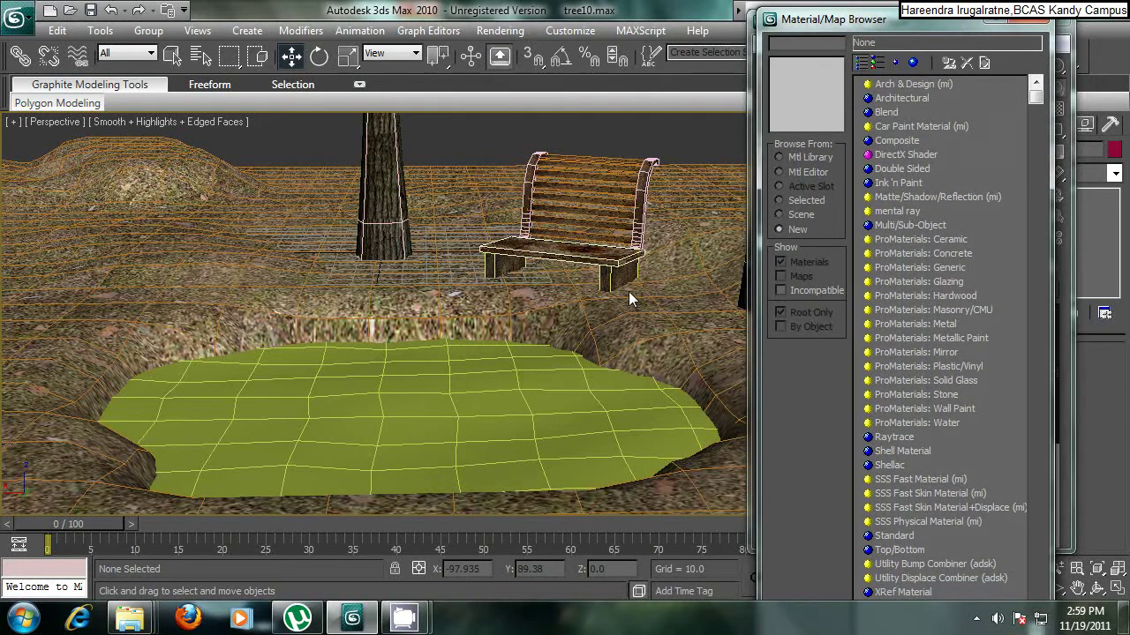
left_click_drag(953, 20, 643, 23)
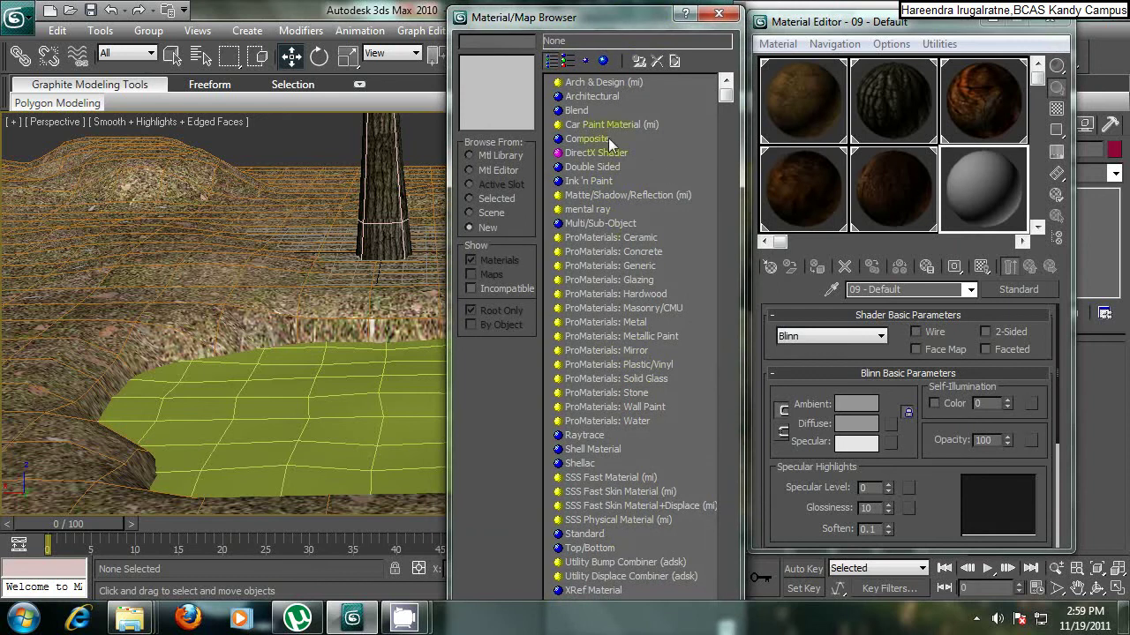
double_click(605, 83)
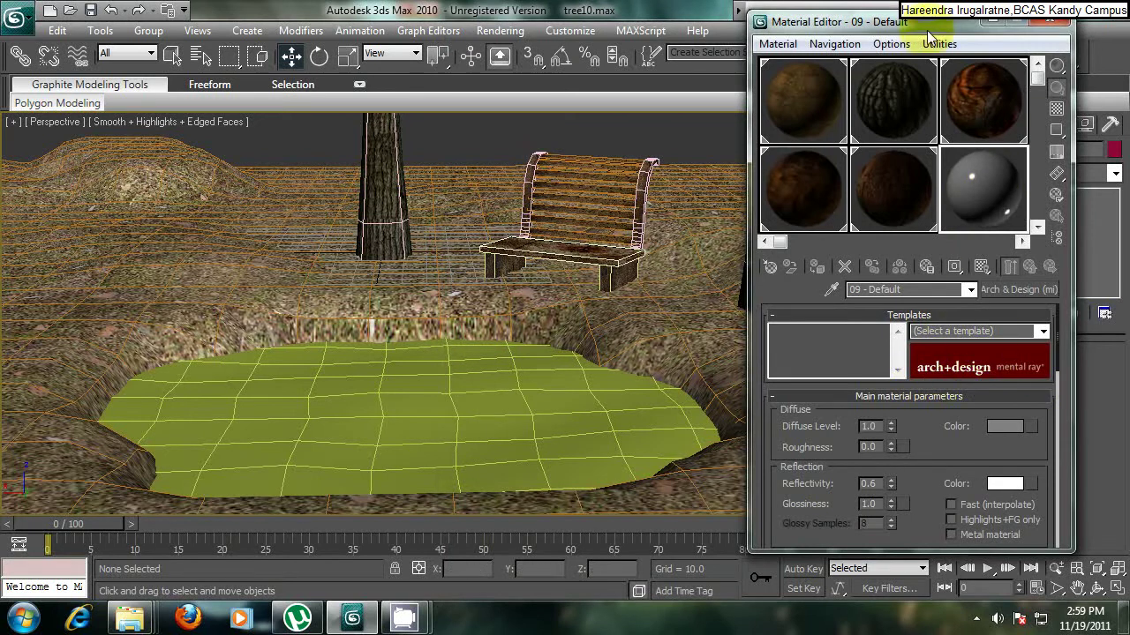
Step: Apply the Water, Reflective surface template, preview it, and drag it onto the pond plane
left_click_drag(926, 21, 791, 31)
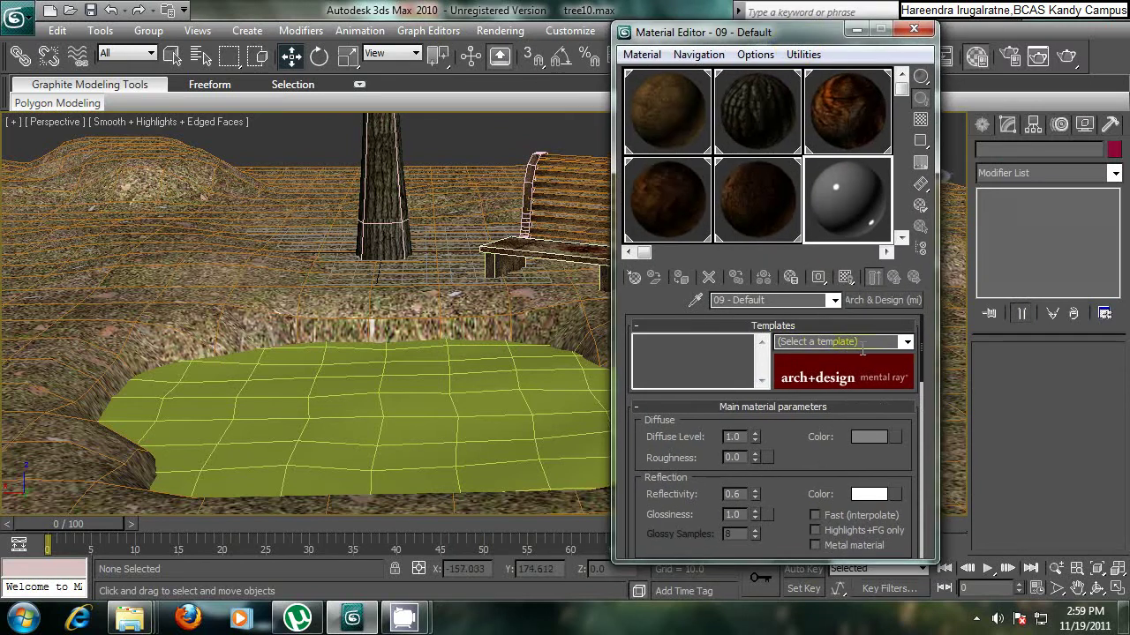
left_click(908, 342)
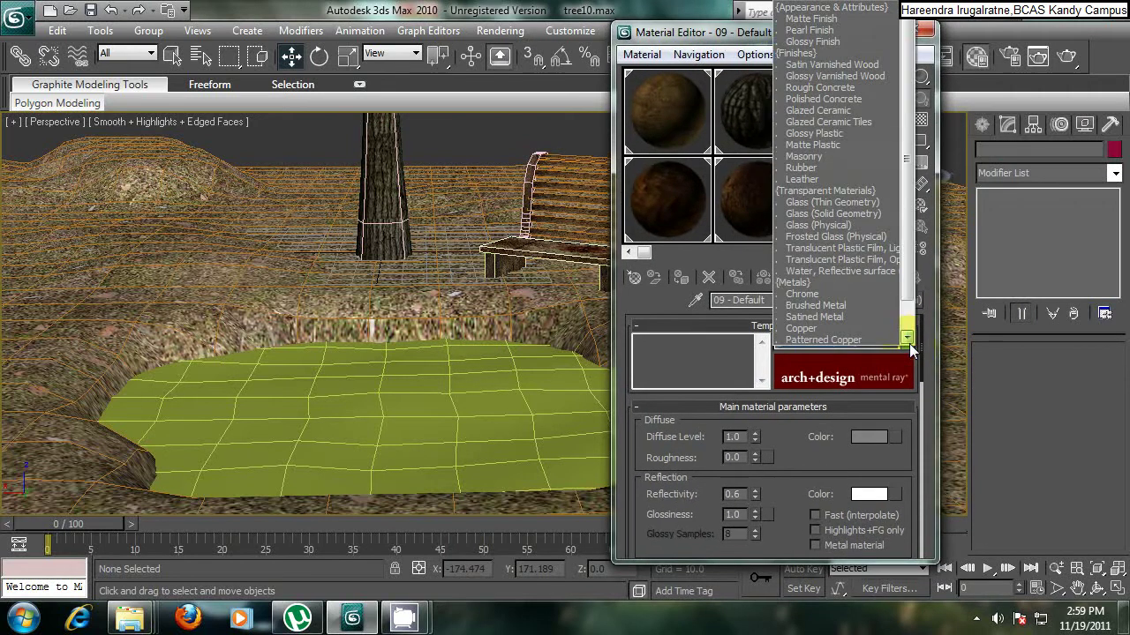
left_click(829, 273)
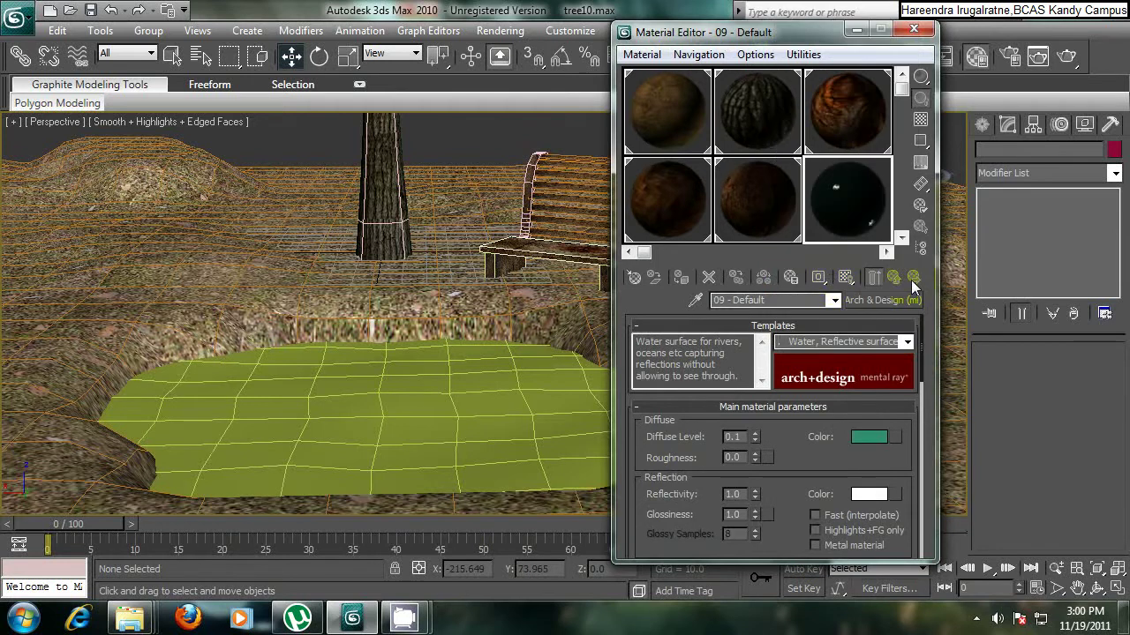
double_click(863, 209)
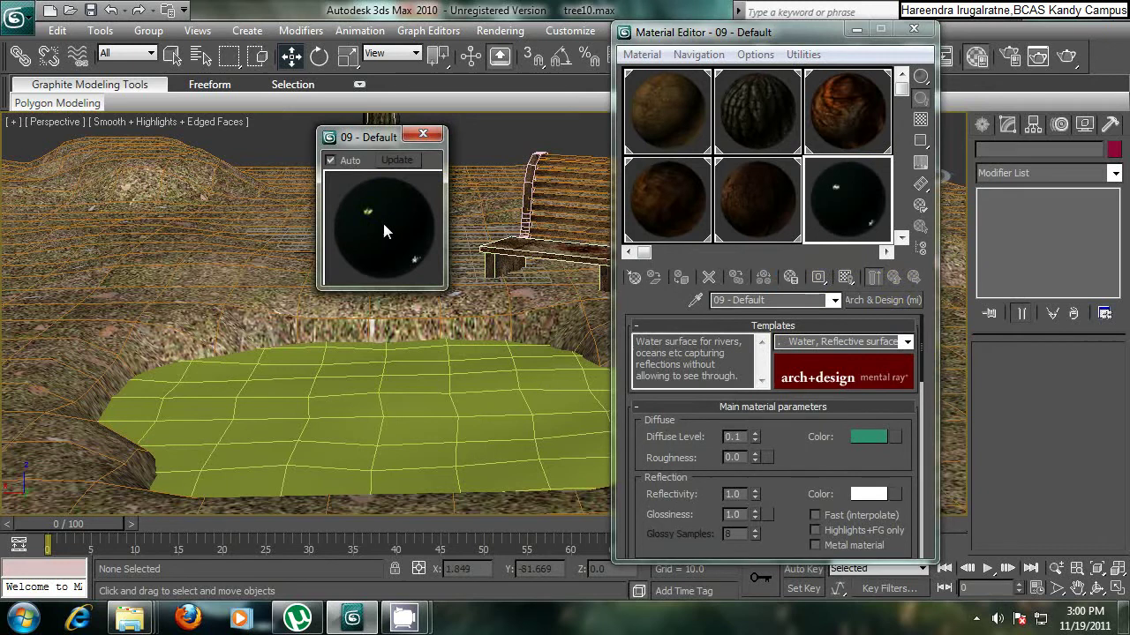
left_click(423, 135)
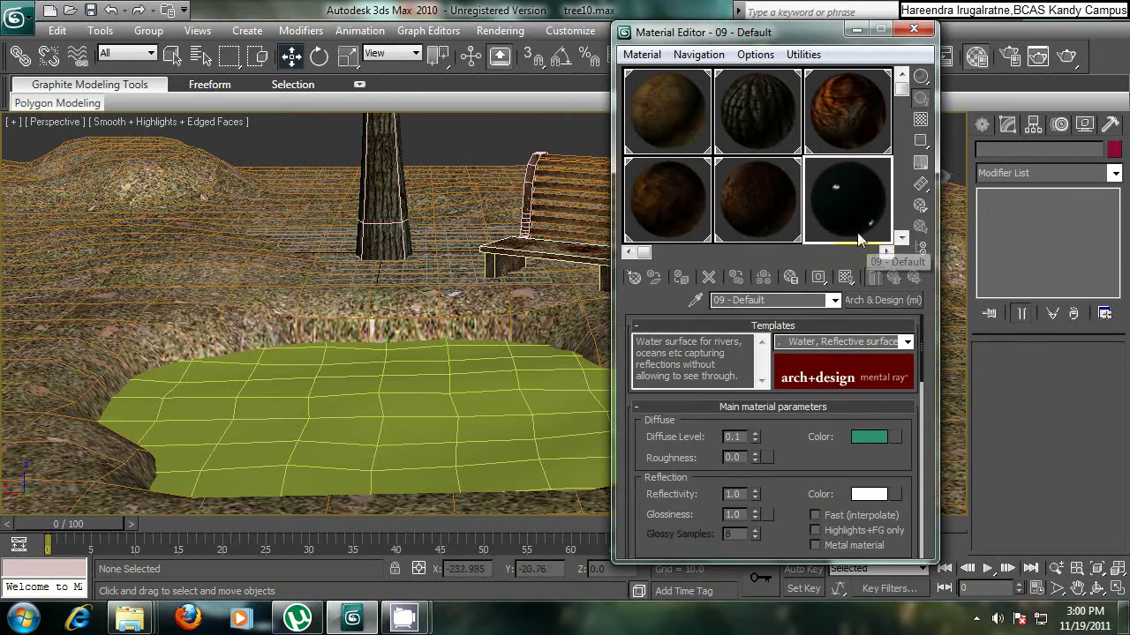
left_click_drag(847, 199, 387, 409)
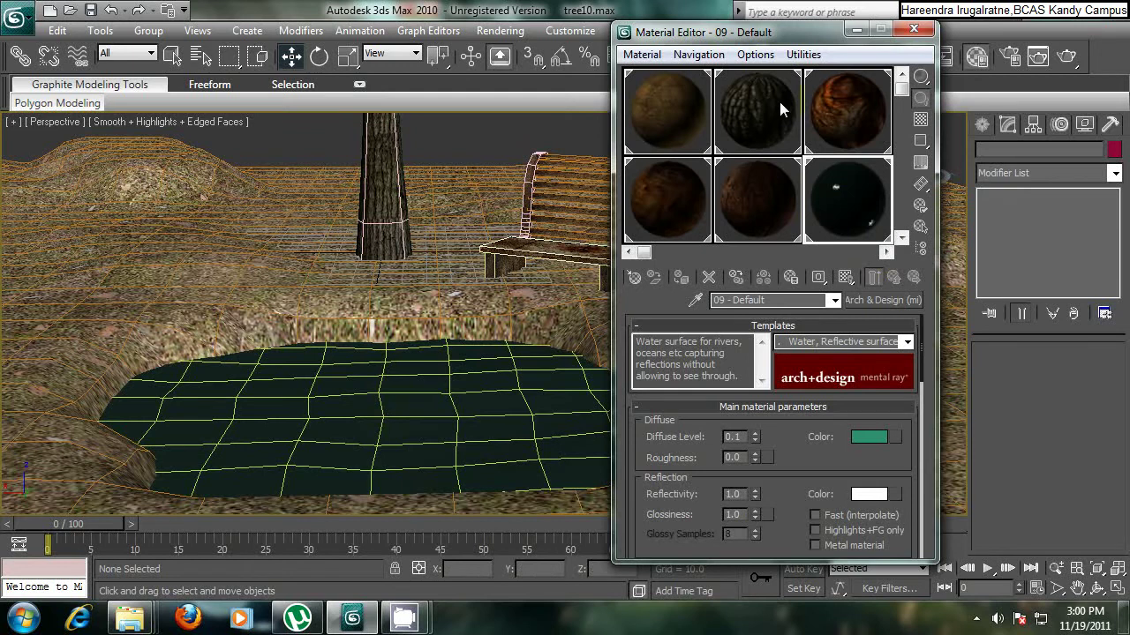
Step: Close the Material Editor, orbit toward the pond, and render the Perspective view to inspect the water
left_click(914, 29)
scroll(497, 253, "down", 4)
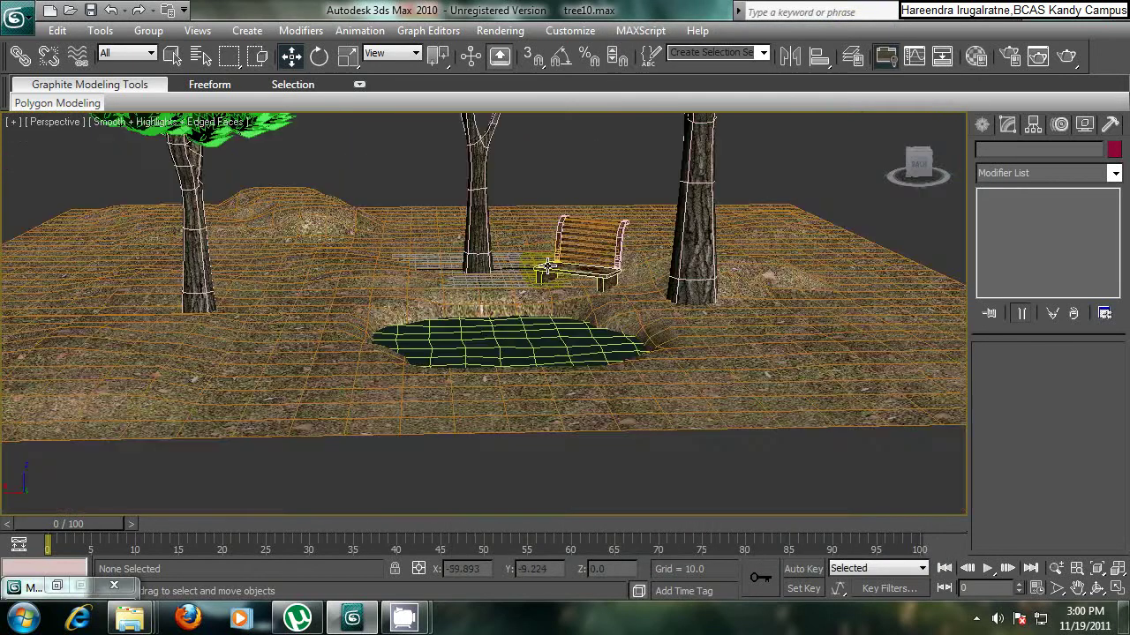
scroll(497, 252, "up", 5)
scroll(550, 265, "down", 2)
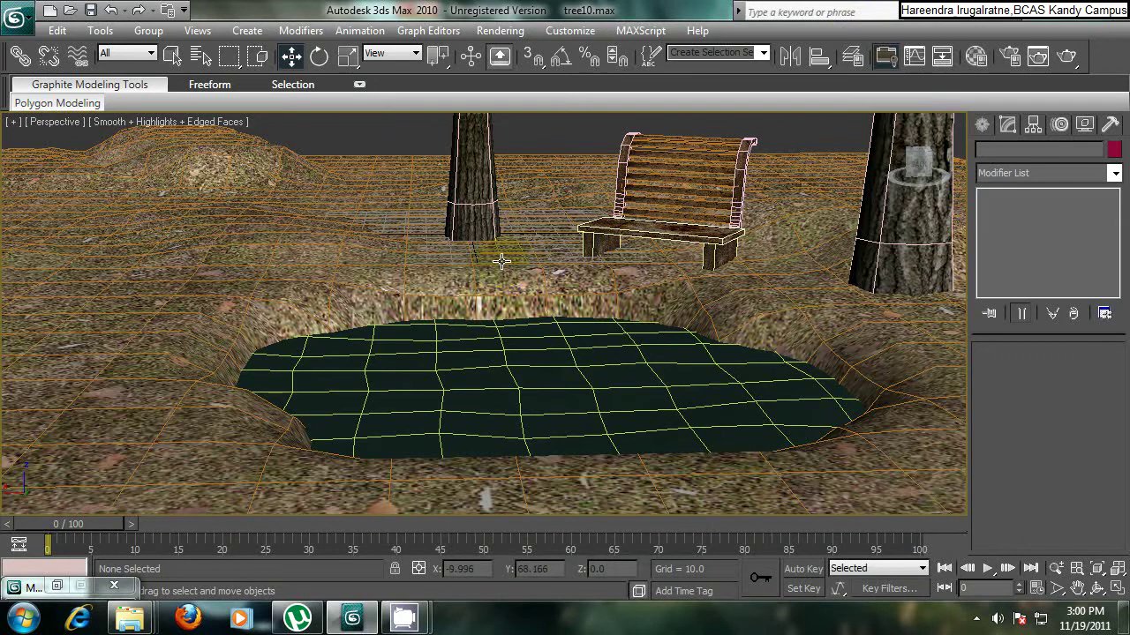
middle_click_drag(468, 308, 503, 300, "alt")
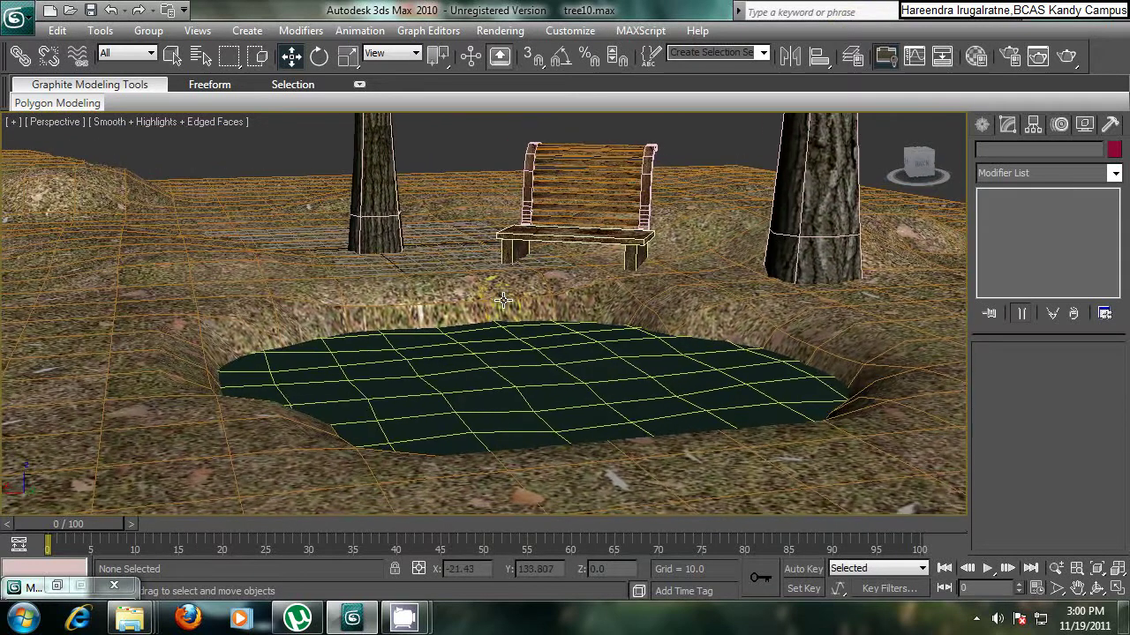
left_click(500, 30)
left_click(512, 52)
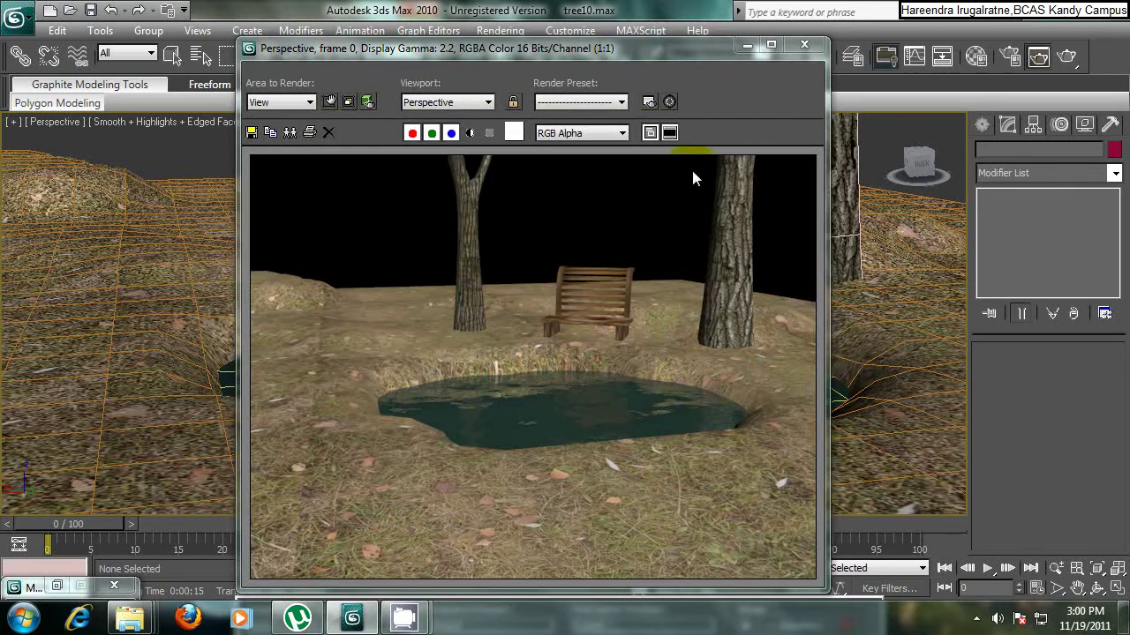
left_click(747, 45)
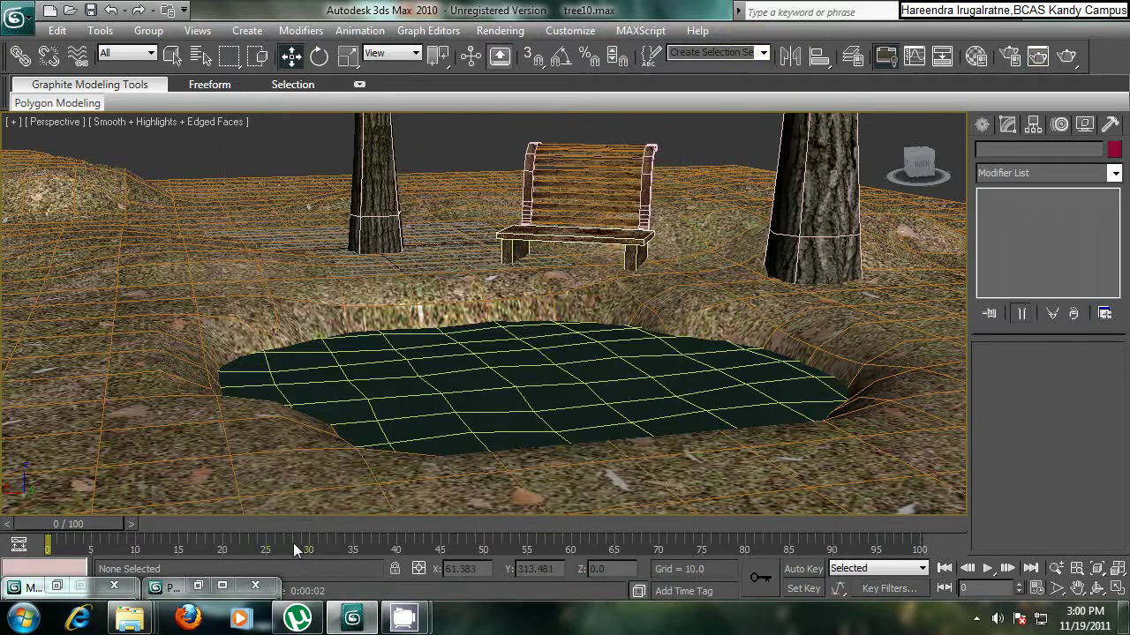
left_click(198, 587)
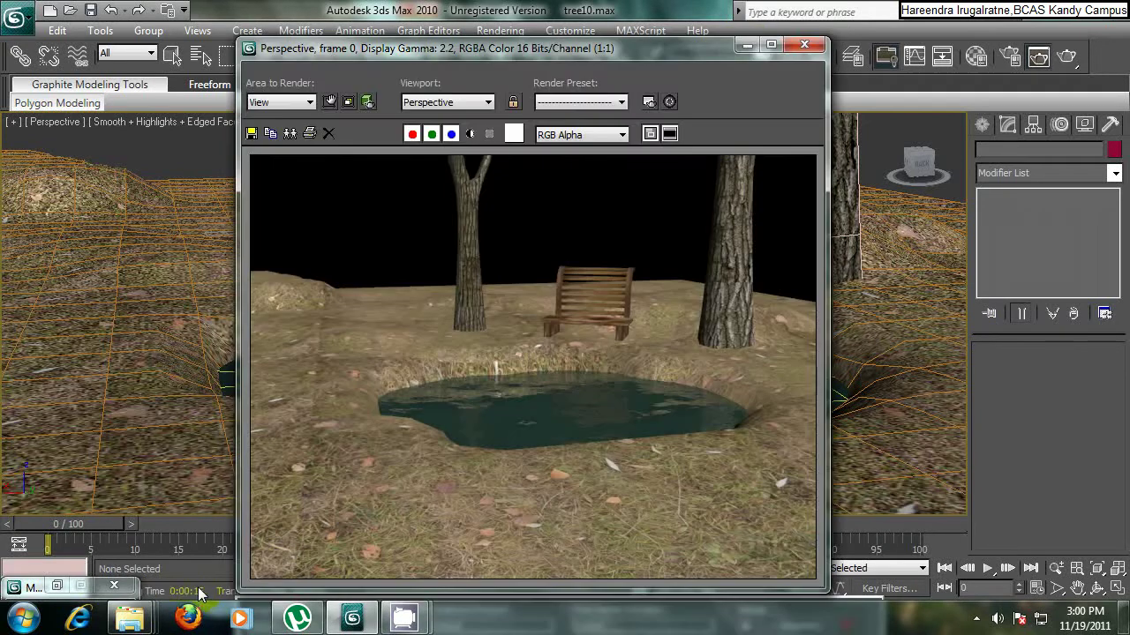
left_click(805, 46)
left_click(57, 587)
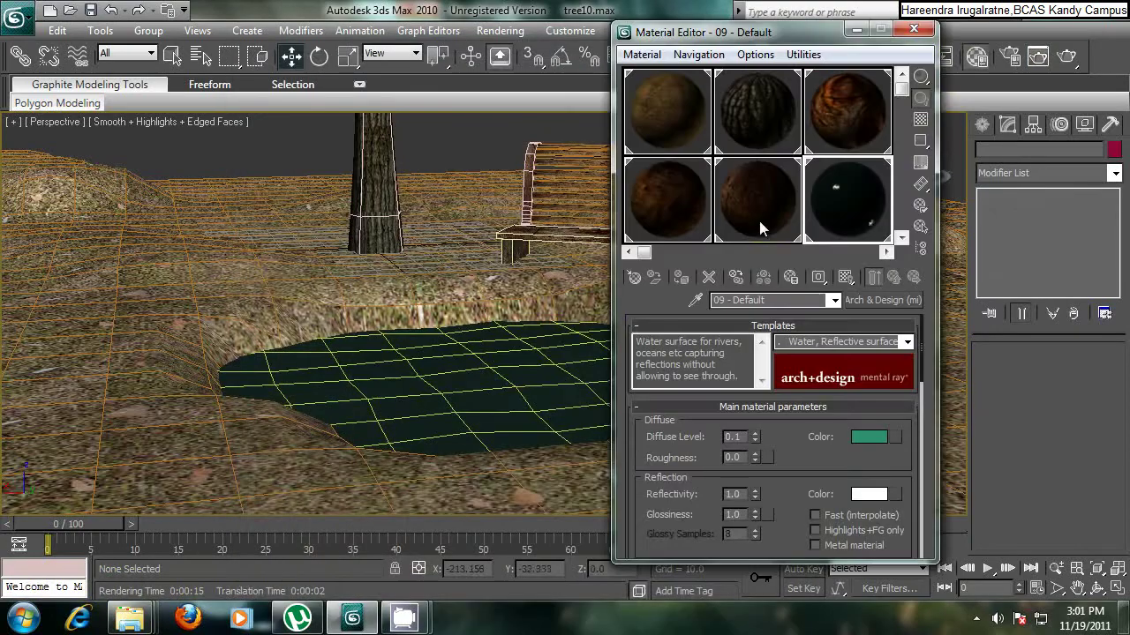
left_click(914, 30)
middle_click_drag(560, 266, 533, 265)
scroll(534, 265, "up", 2)
scroll(533, 265, "down", 4)
scroll(479, 265, "down", 2)
scroll(479, 265, "up", 5)
scroll(477, 256, "down", 2)
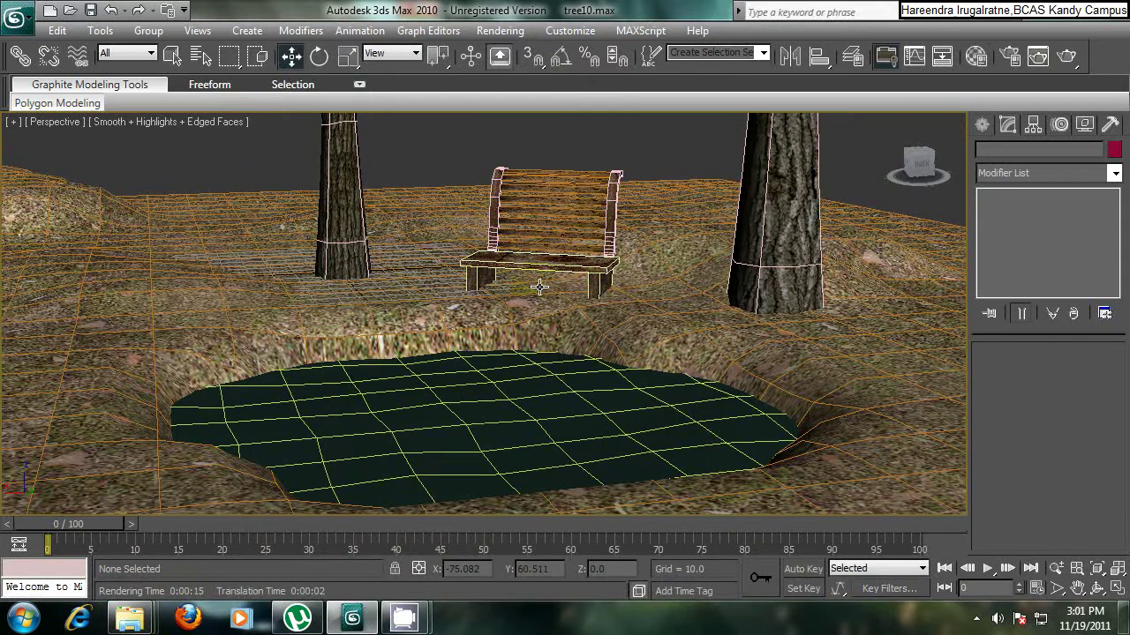
scroll(386, 271, "down", 2)
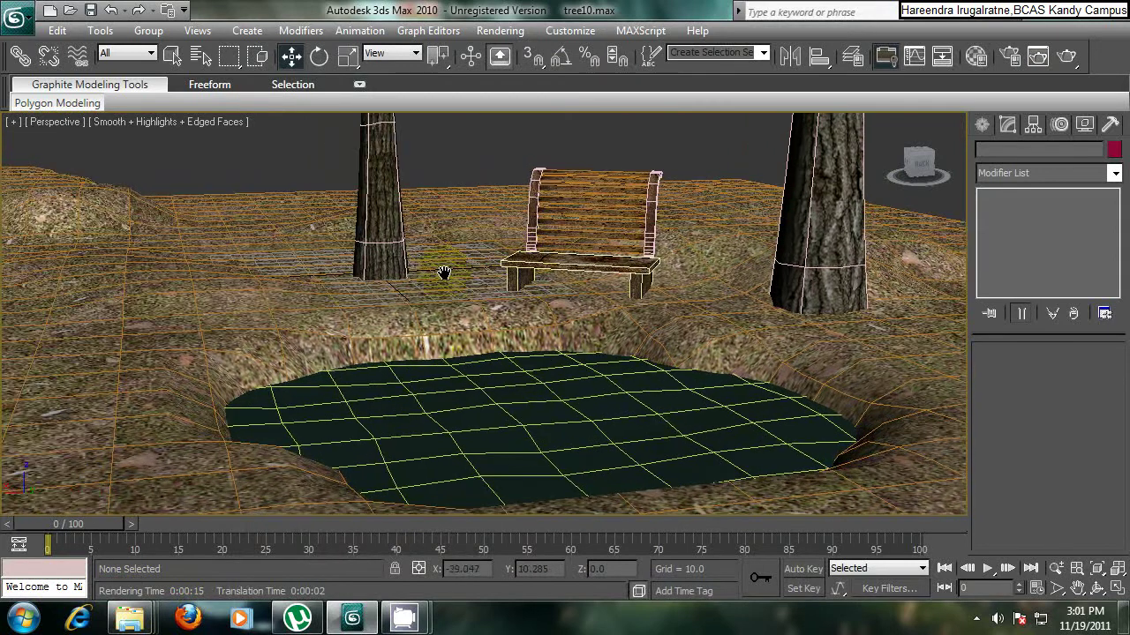
scroll(436, 352, "up", 2)
scroll(436, 352, "down", 2)
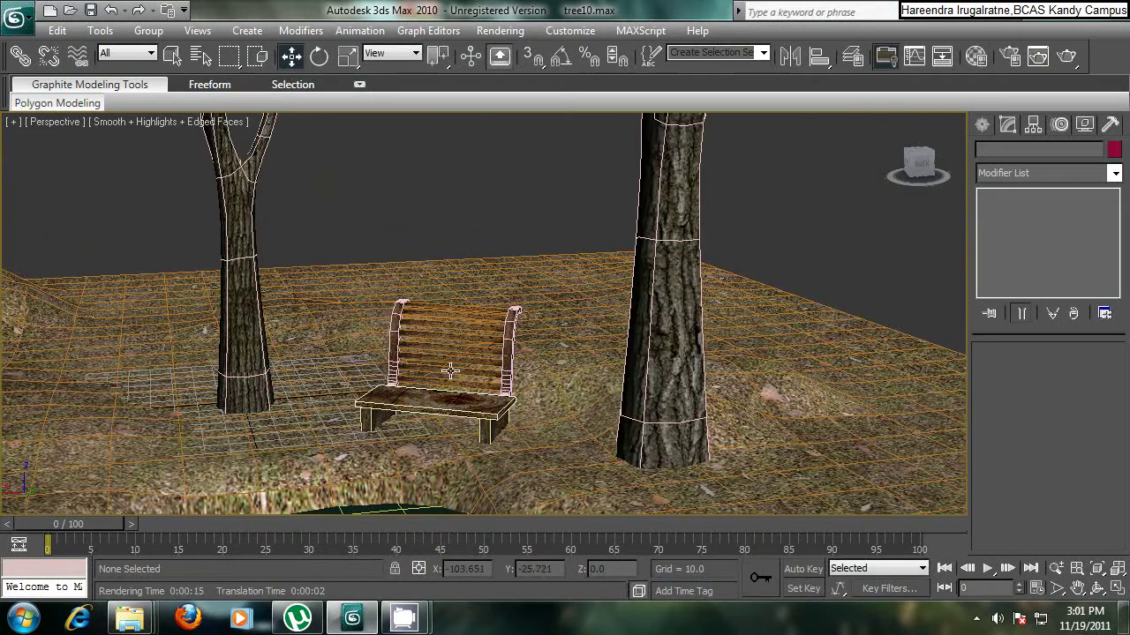
scroll(474, 356, "up", 3)
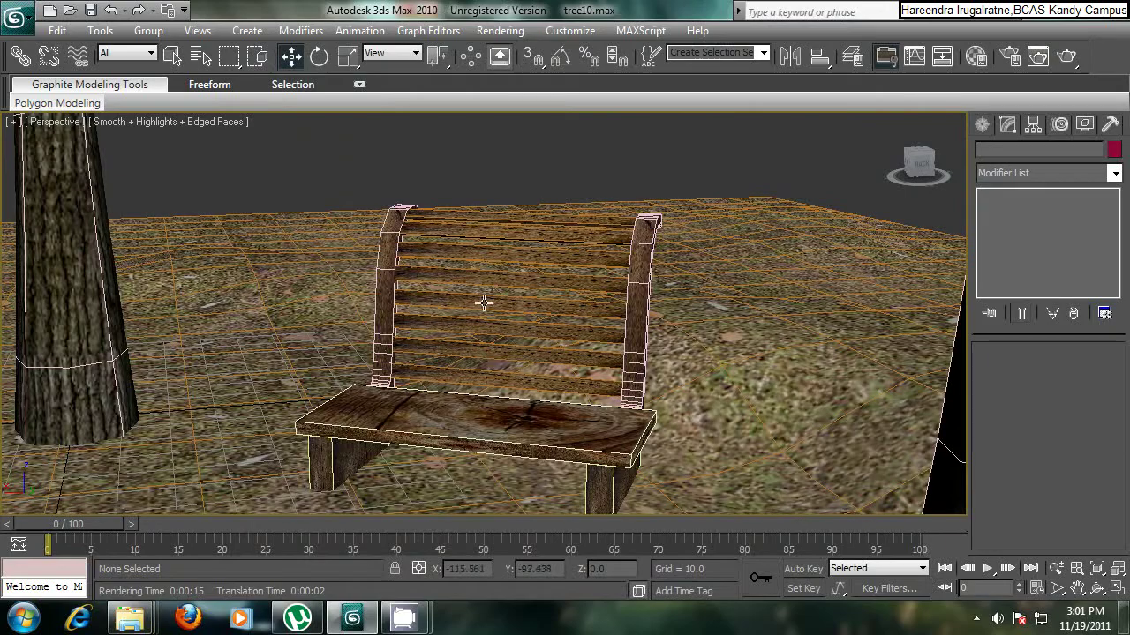
scroll(523, 298, "up", 2)
middle_click_drag(562, 279, 530, 326)
scroll(530, 326, "down", 1)
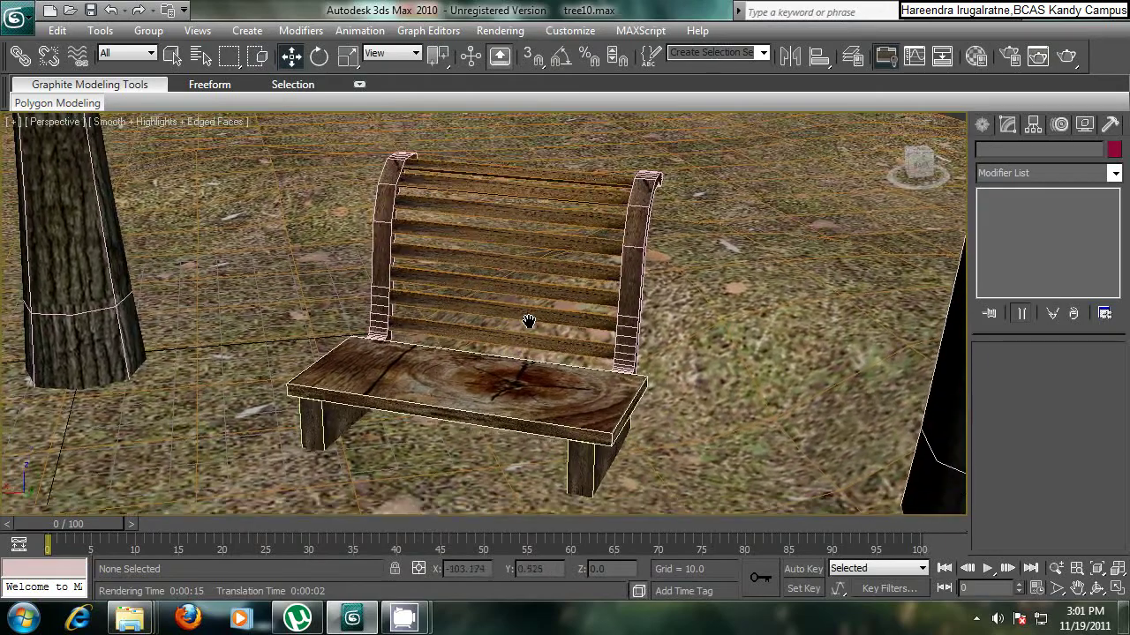
scroll(475, 327, "up", 3)
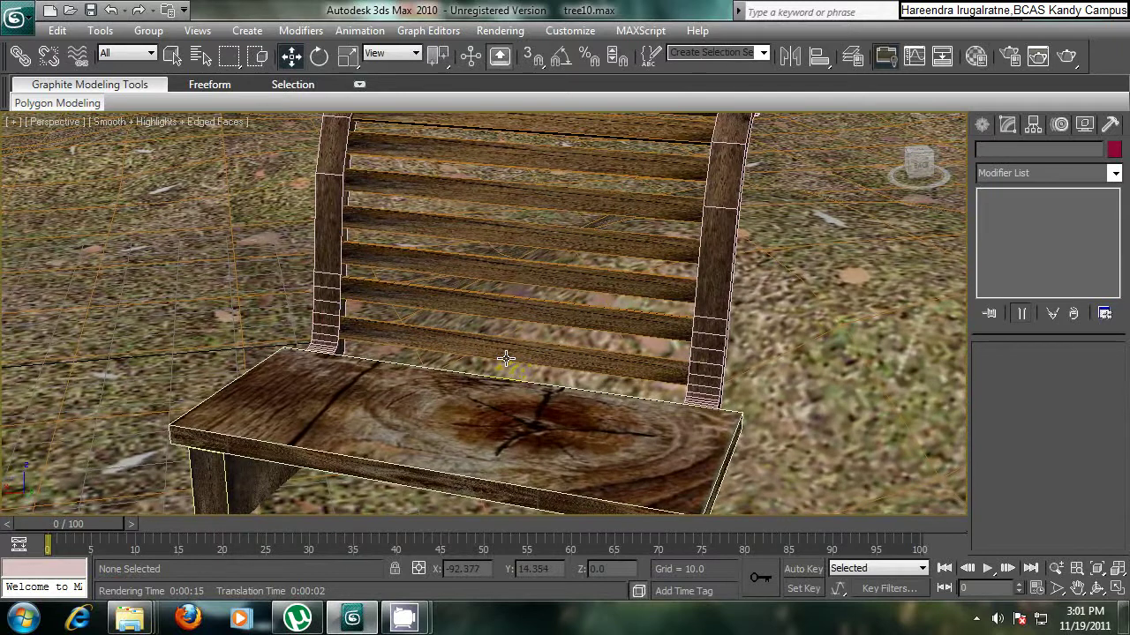
middle_click_drag(476, 327, 507, 273)
middle_click_drag(453, 323, 475, 278)
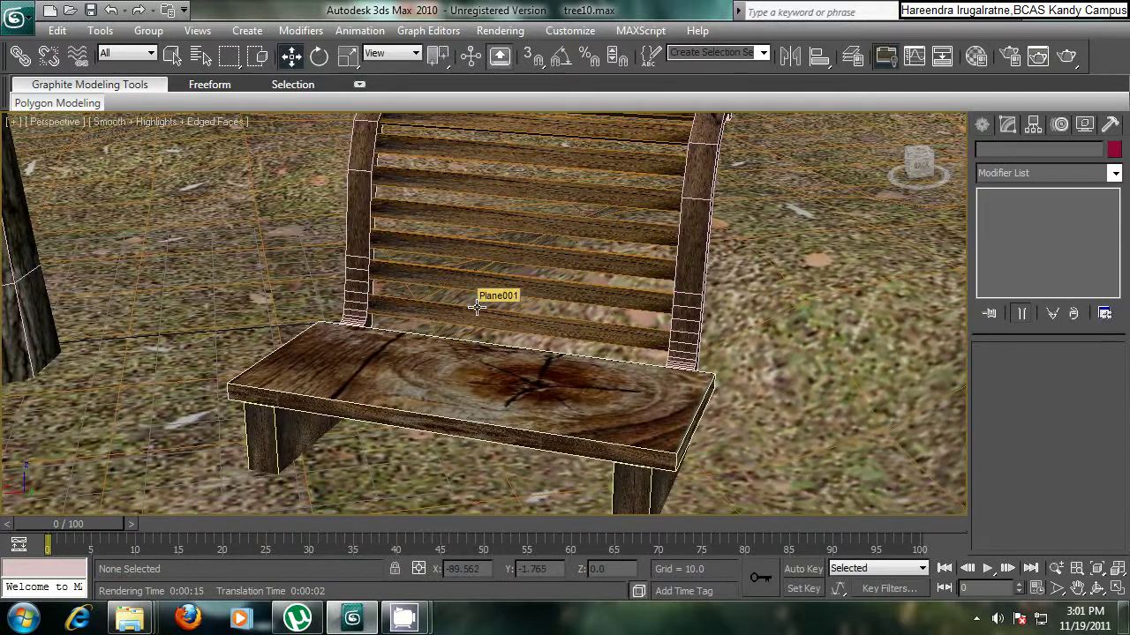
key("m")
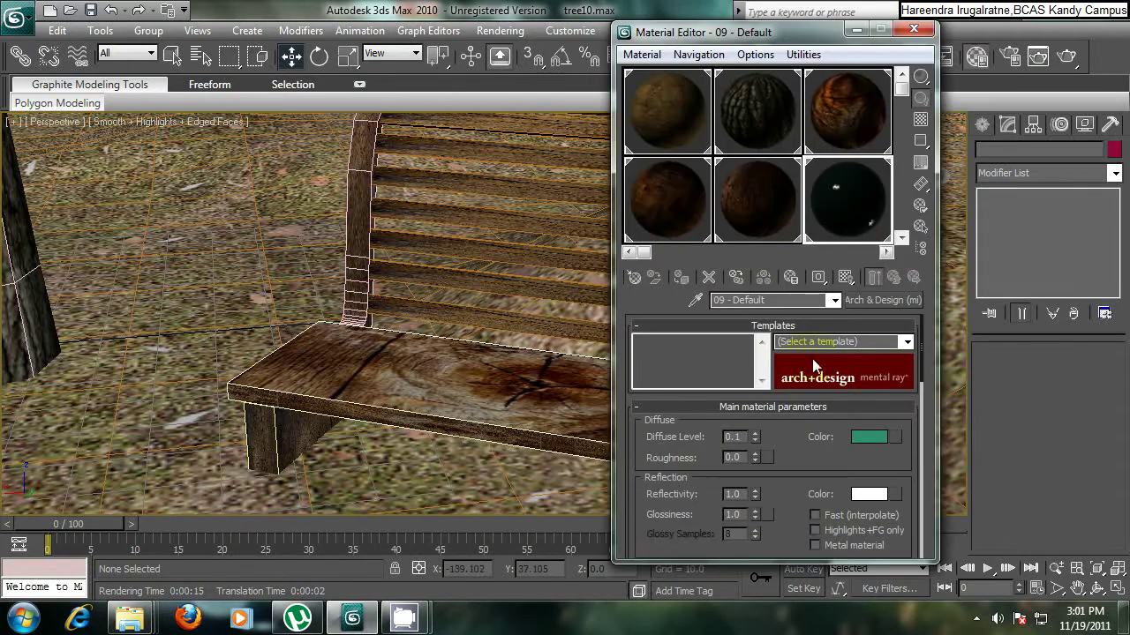
Step: Activate the blank Standard material 13 - Default, expand its Maps rollout, then minimize the editor
left_click(901, 237)
left_click(667, 180)
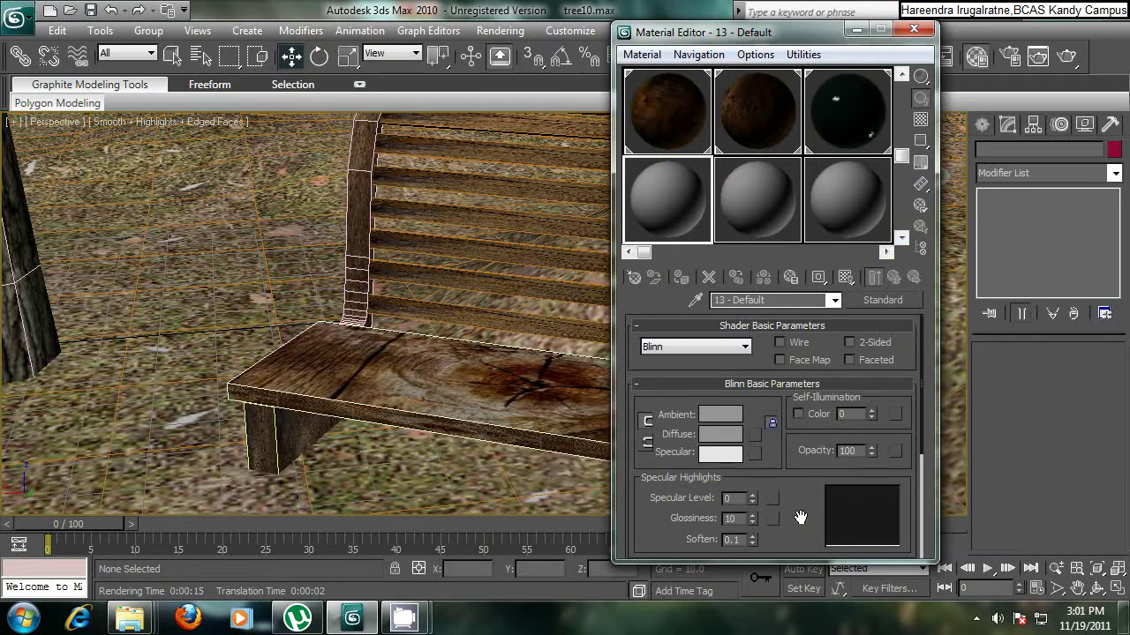
scroll(801, 516, "down", 5)
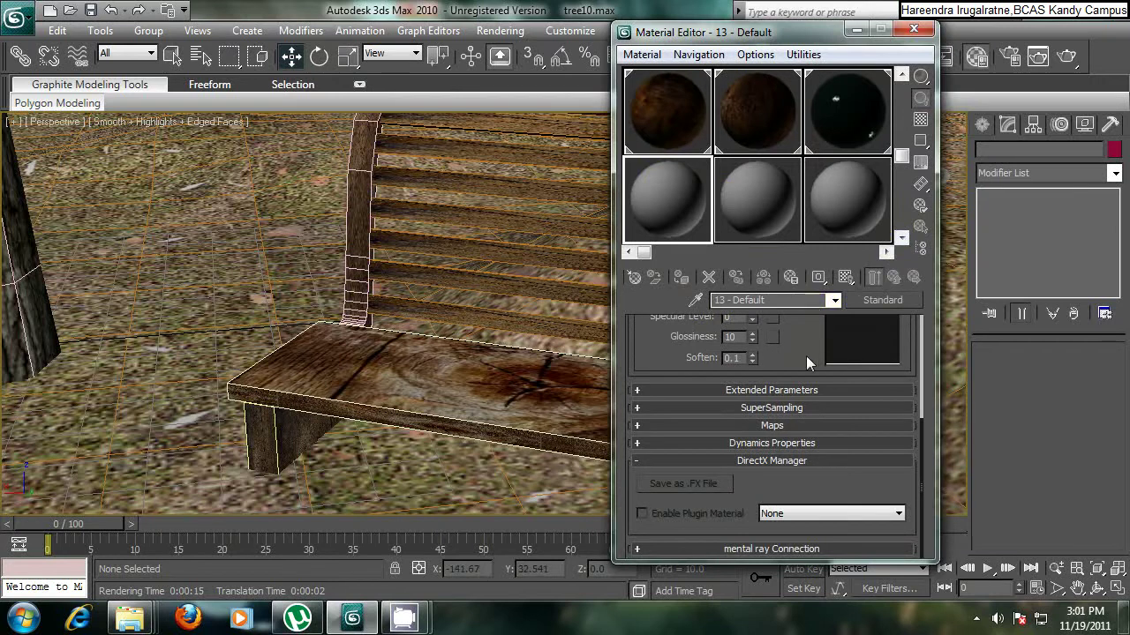
left_click(771, 427)
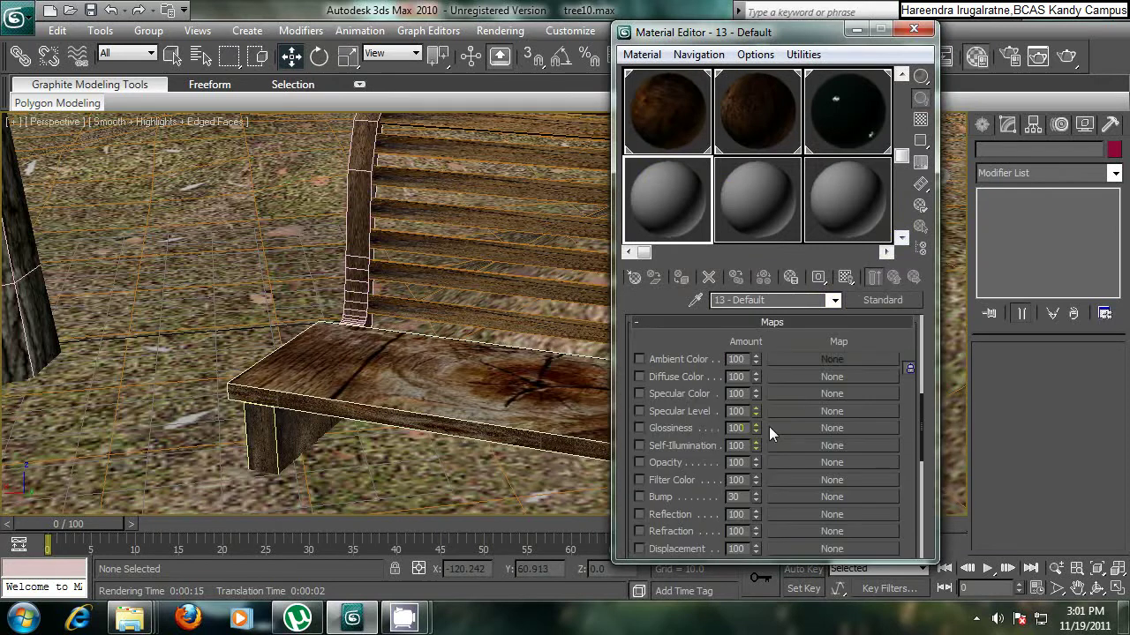
left_click_drag(802, 345, 806, 320)
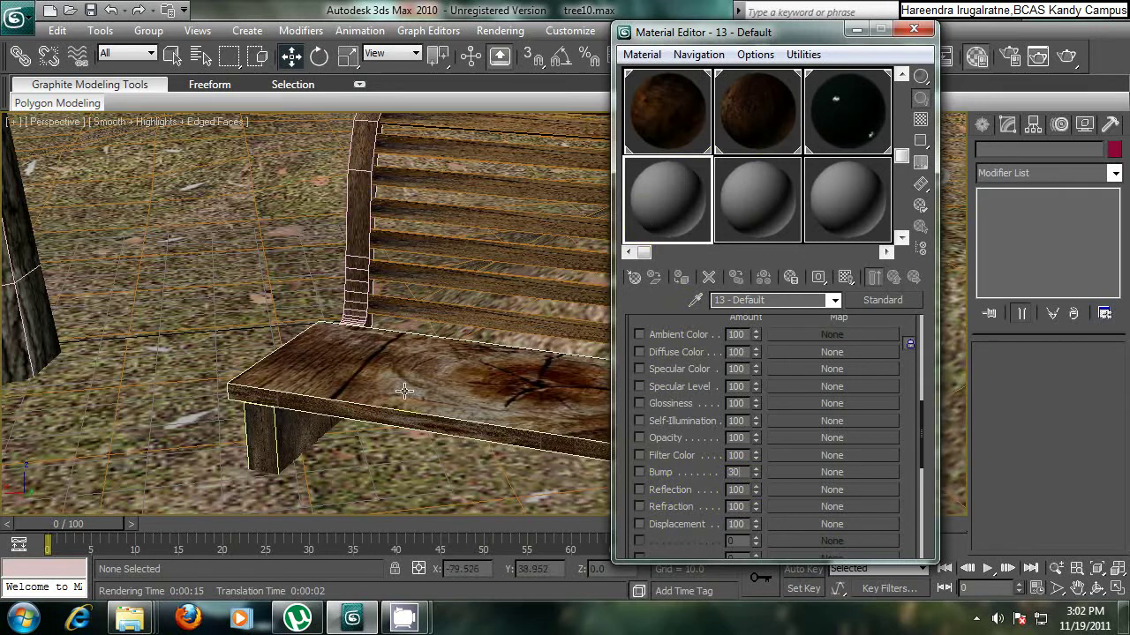
left_click(856, 30)
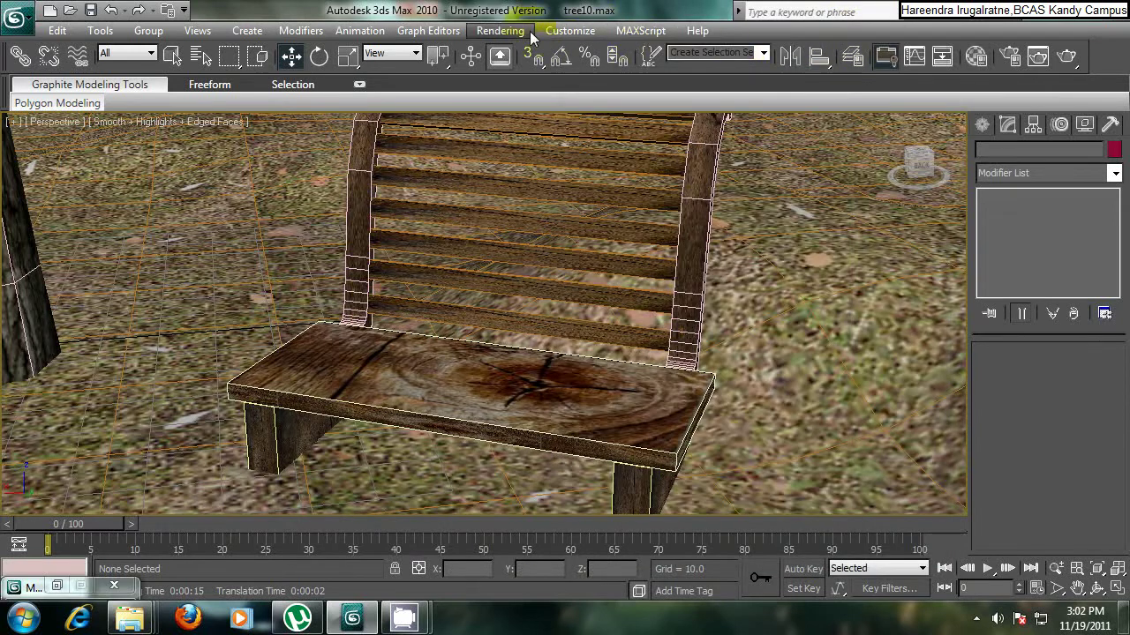
Step: Render the bench close-up in the Perspective view, then orbit around the bench
left_click(530, 32)
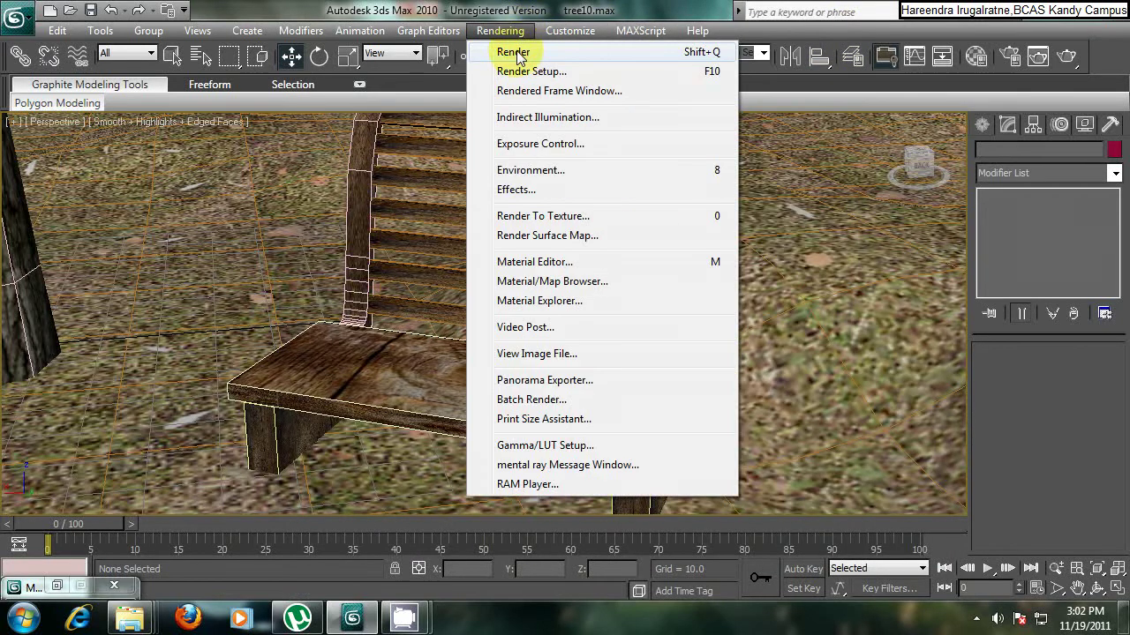
left_click(514, 52)
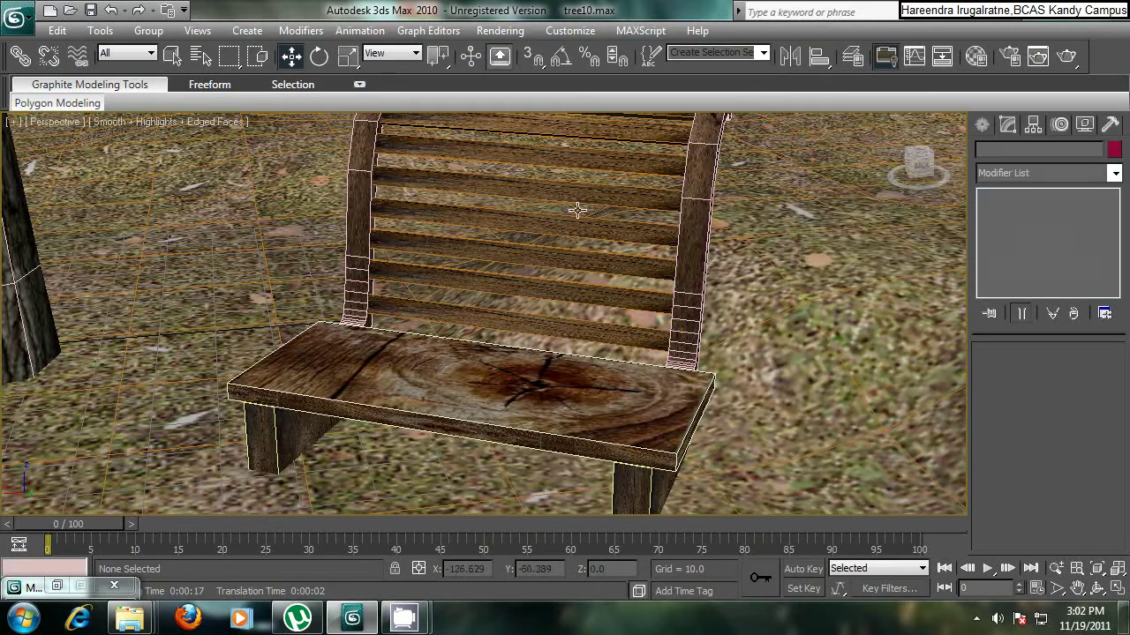
middle_click_drag(576, 209, 582, 253, "alt")
Step: Add a UVW Map modifier with Box mapping to both bench posts
left_click(607, 232)
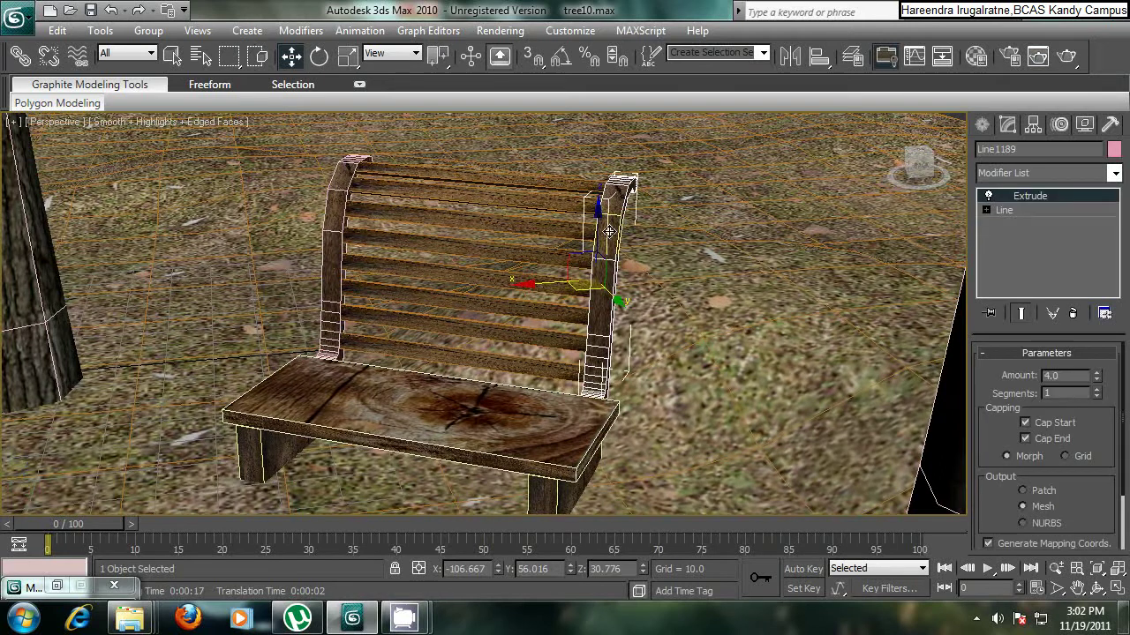
left_click(336, 219, "ctrl")
left_click(1117, 175)
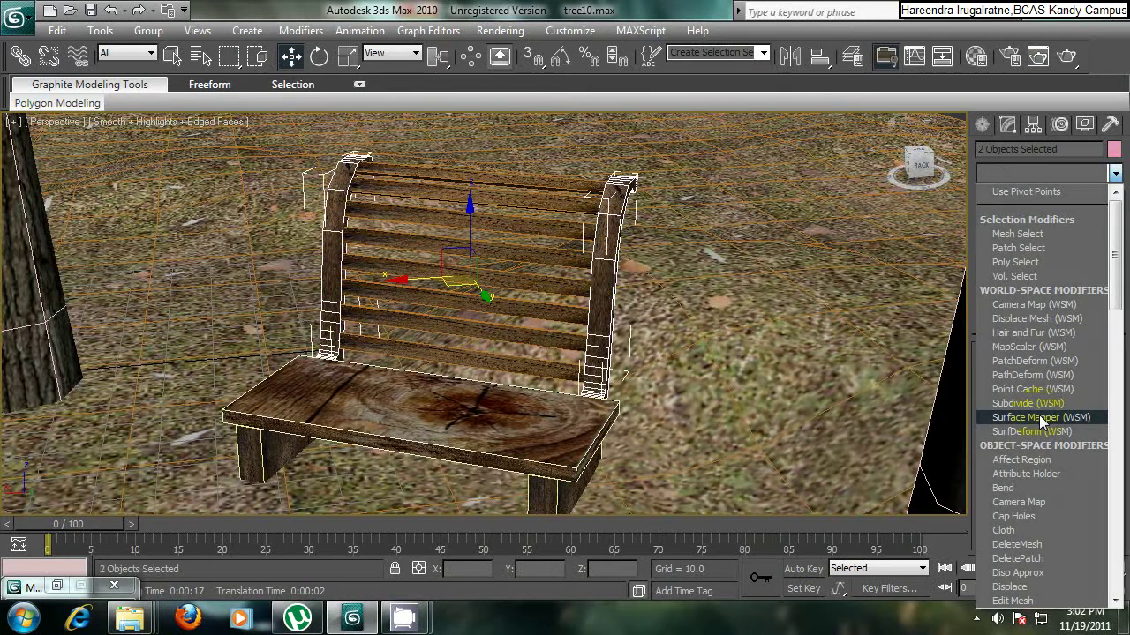
key("u")
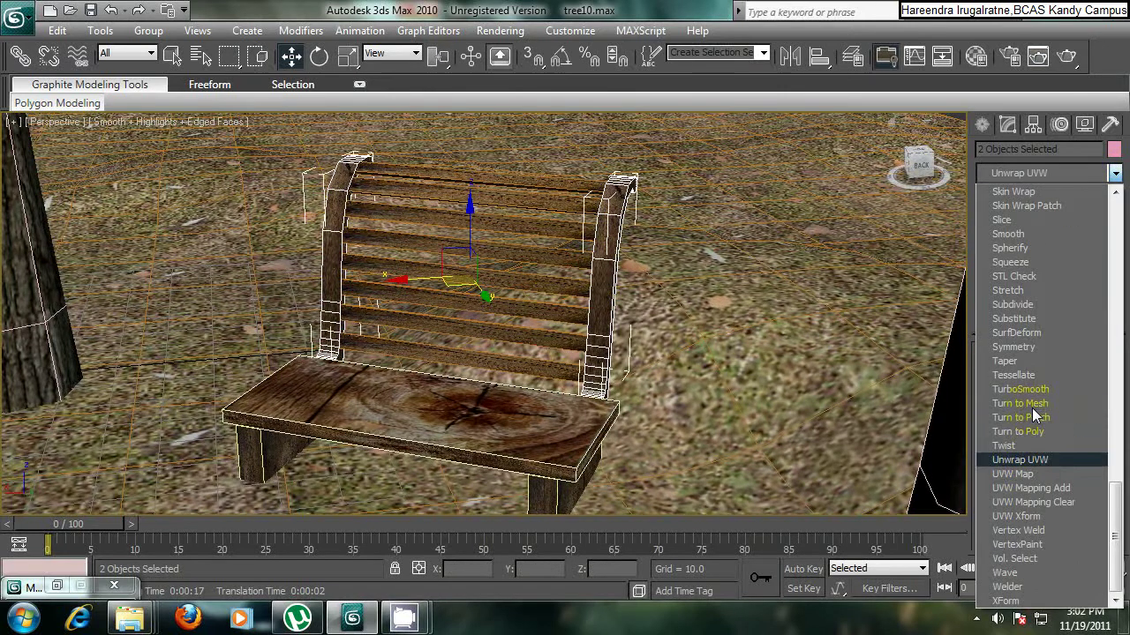
left_click(1015, 475)
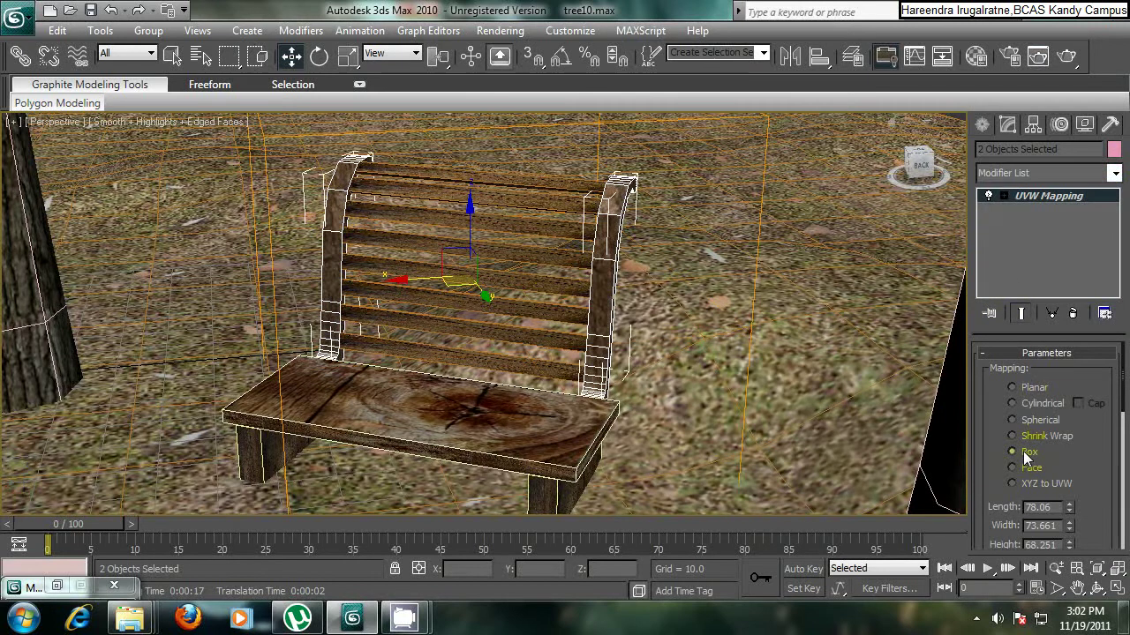
left_click(1028, 452)
Step: Select the bench seat, recentre the view, and reopen the Material Editor
left_click(816, 146)
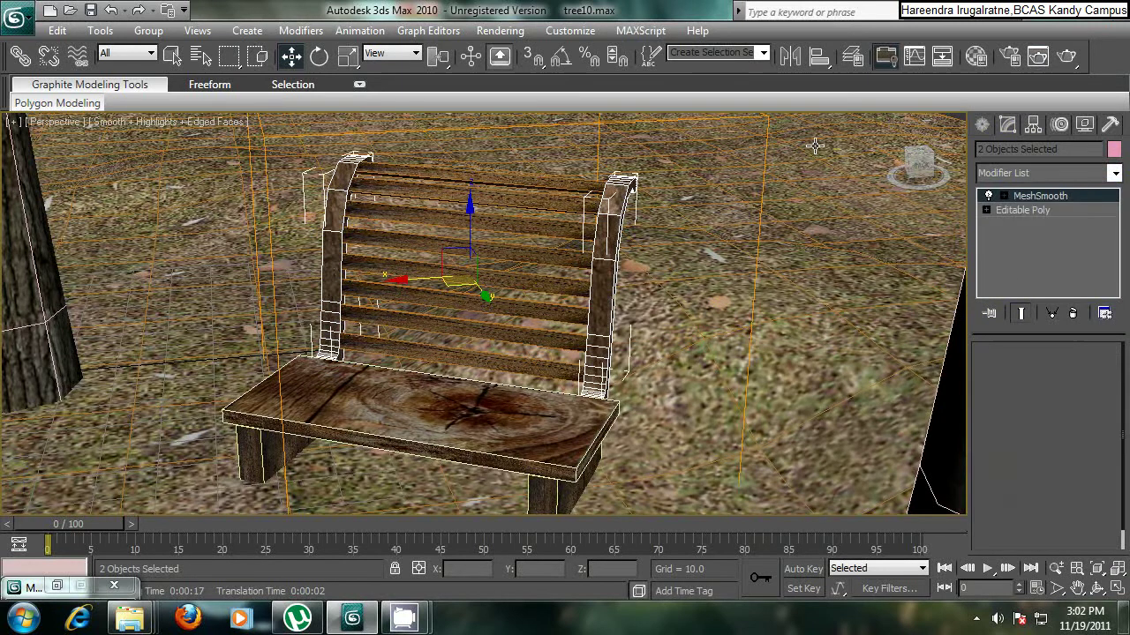
left_click(427, 416)
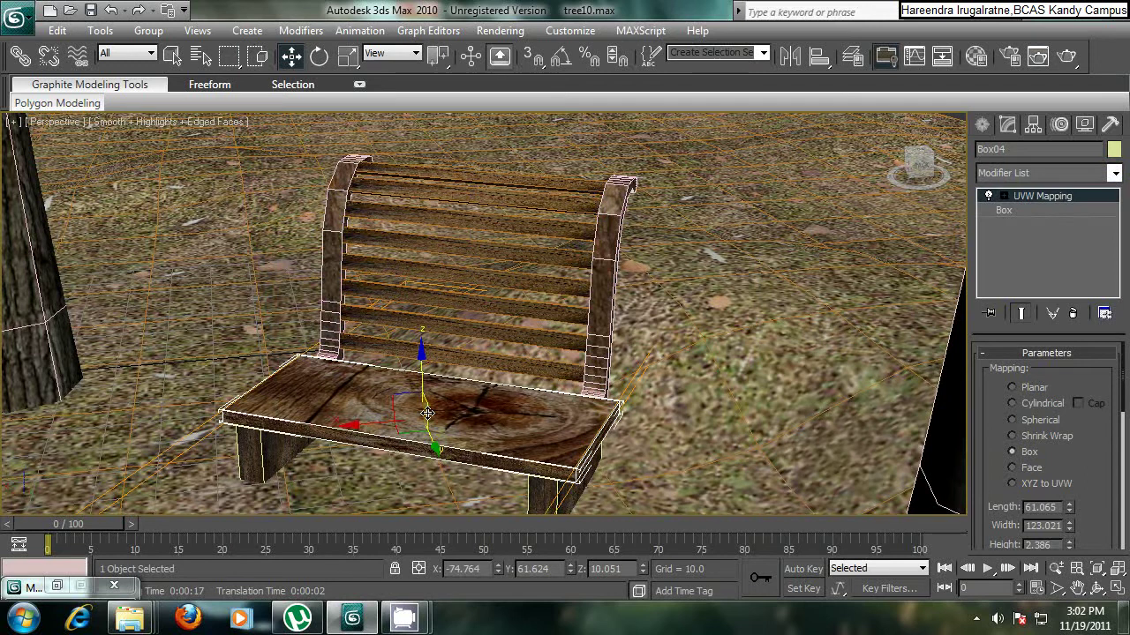
middle_click_drag(382, 350, 476, 310)
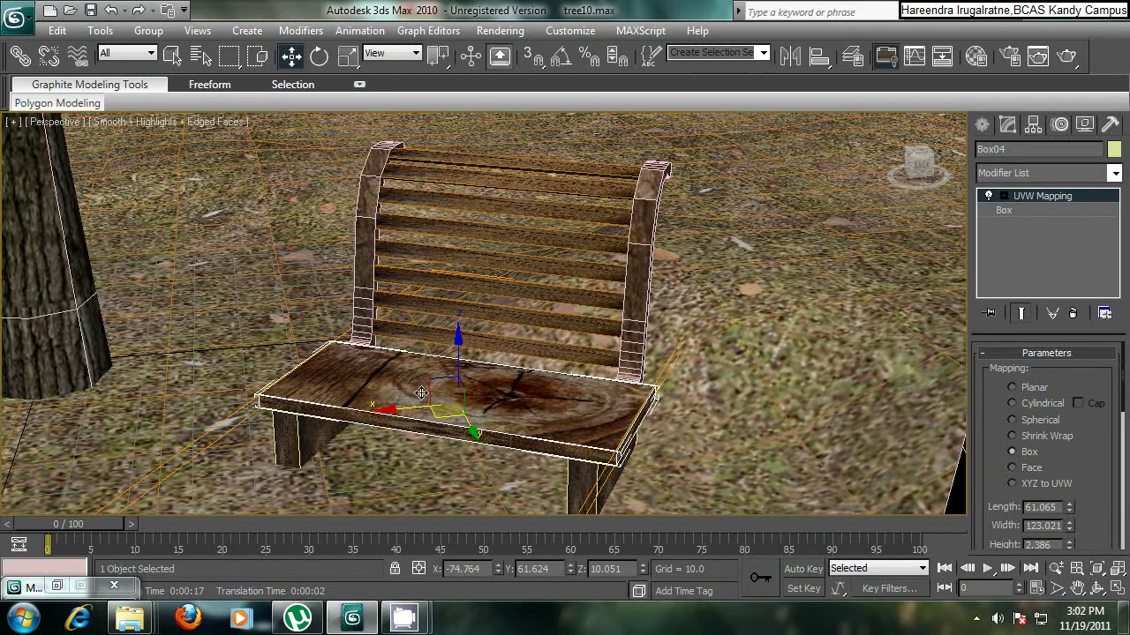
key("m")
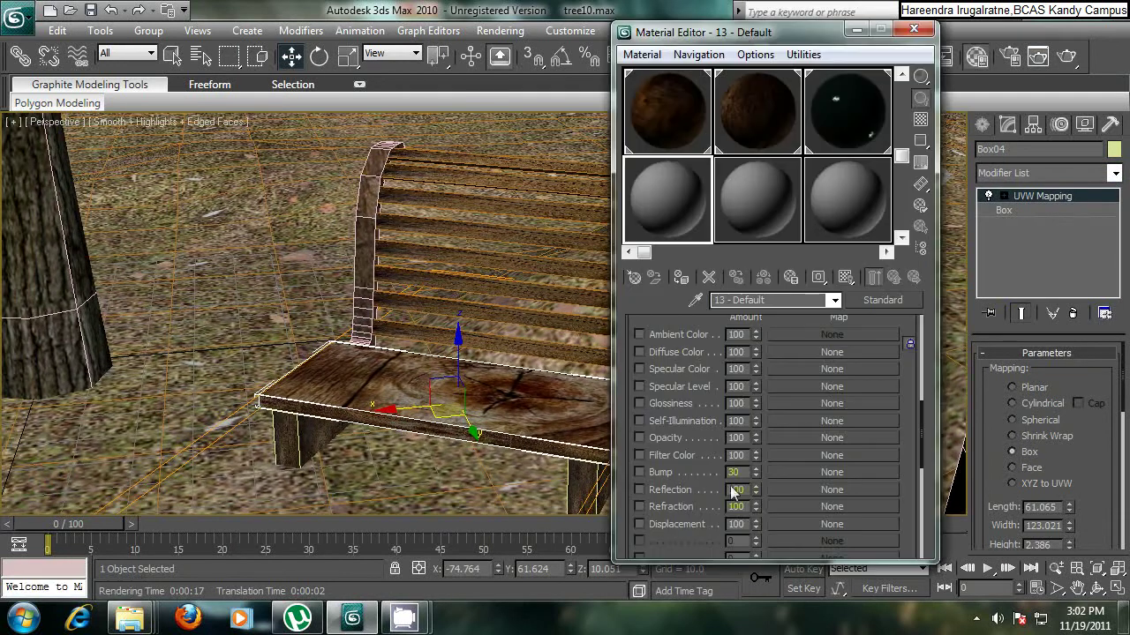
Step: Tick the Bump channel of material 13 - Default, briefly checking material 03 before reselecting 13
left_click(655, 477)
left_click_drag(902, 155, 902, 85)
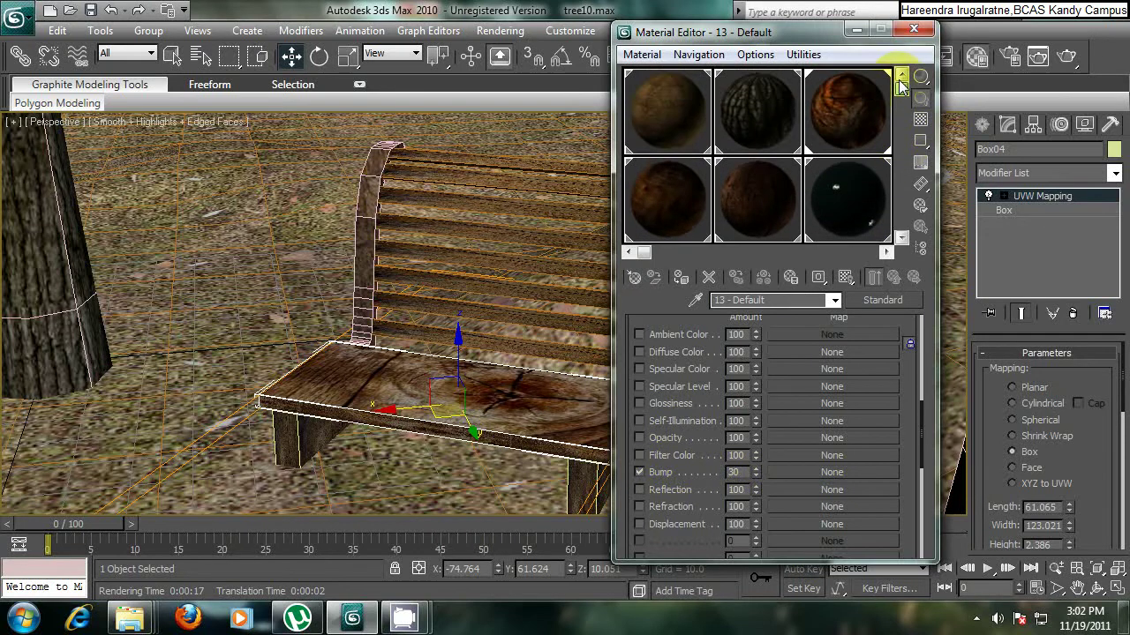
left_click(821, 115)
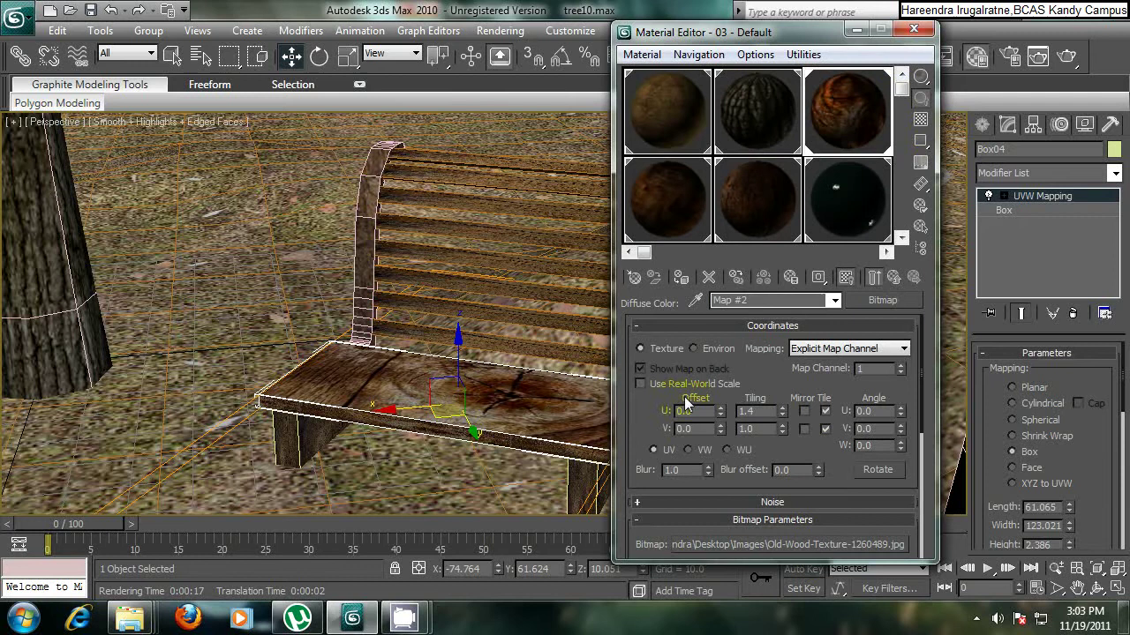
left_click_drag(905, 92, 902, 170)
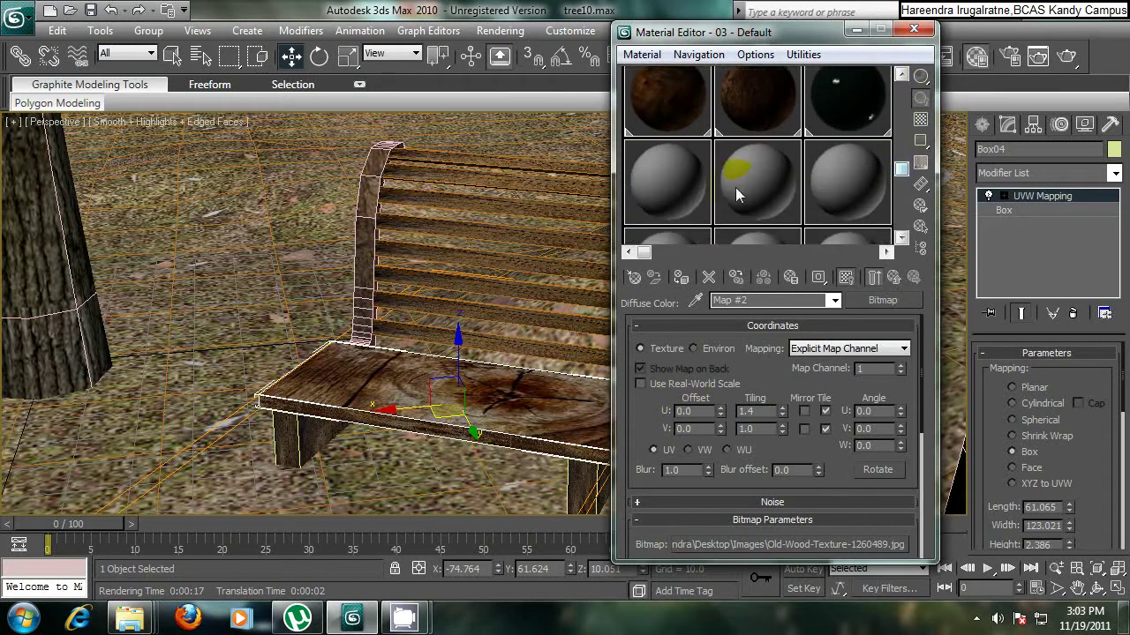
left_click(657, 174)
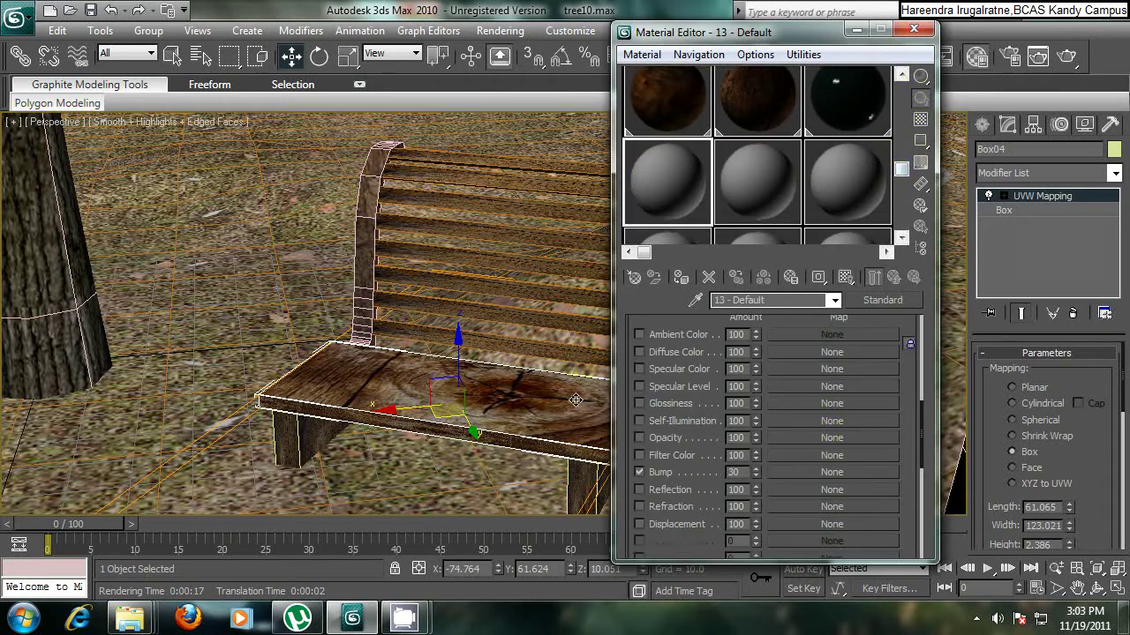
Step: Give material 13 an Old-Wood-Texture-1260489.jpg bump bitmap, apply it to the seat, and show it in viewport
left_click(829, 472)
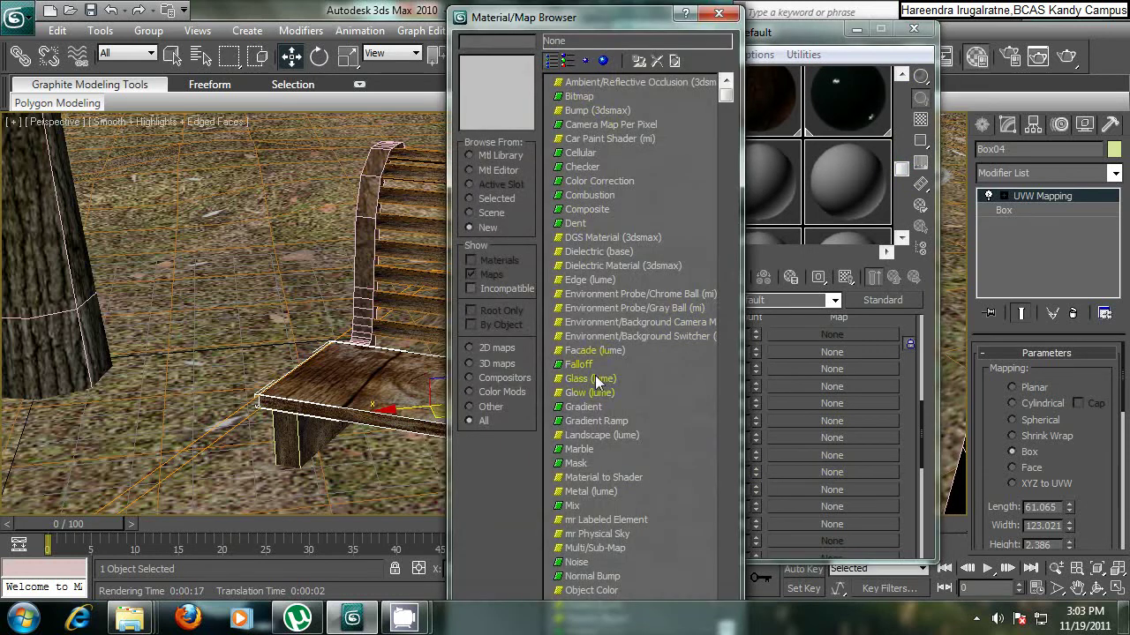
double_click(582, 97)
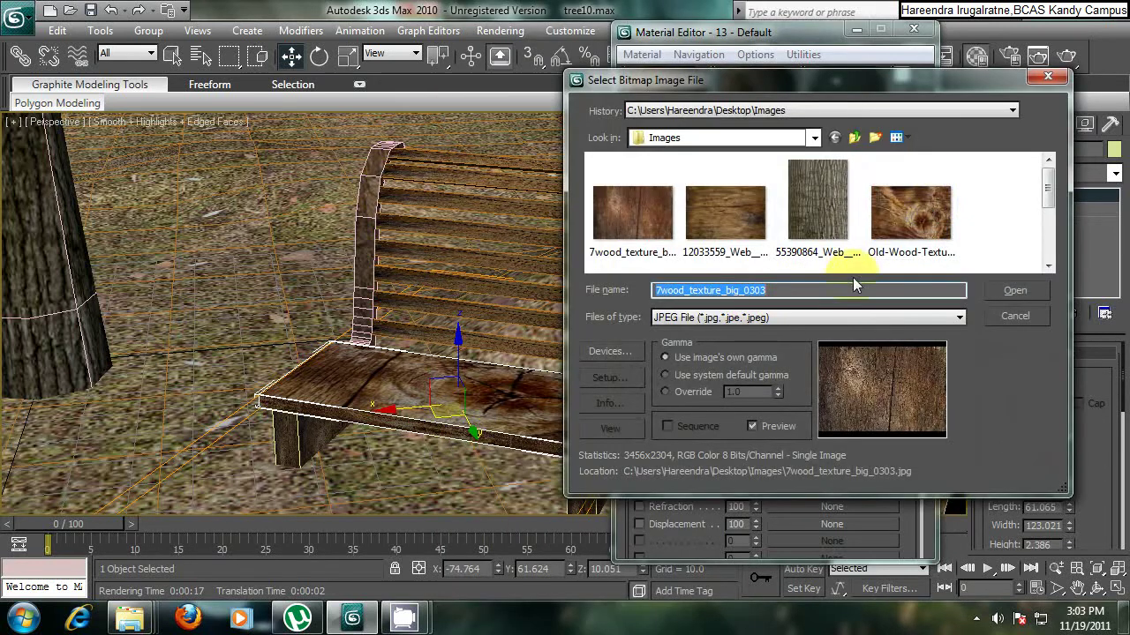
double_click(927, 223)
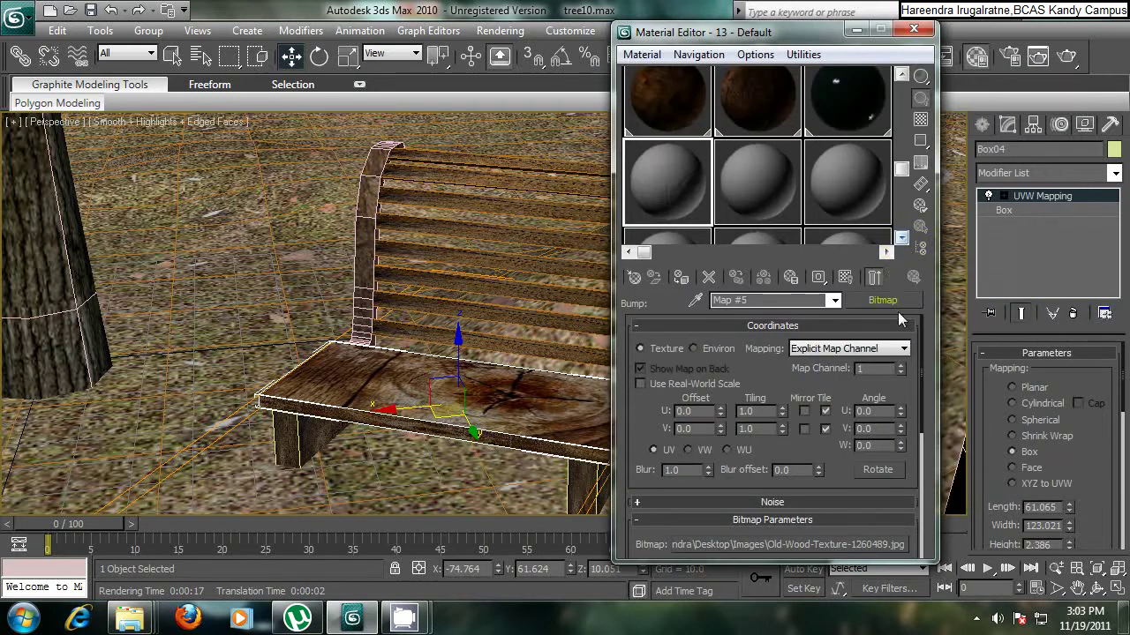
left_click_drag(901, 169, 900, 196)
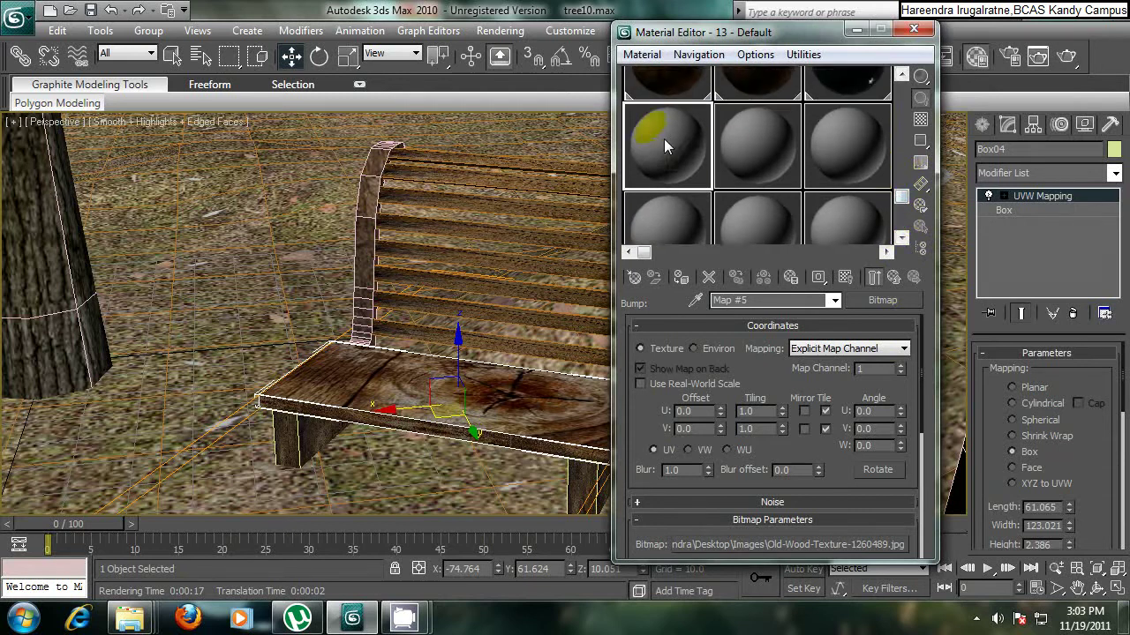
mouse_move(664, 139)
left_mouse_down()
mouse_move(456, 358)
mouse_move(496, 406)
left_mouse_up()
left_click(845, 278)
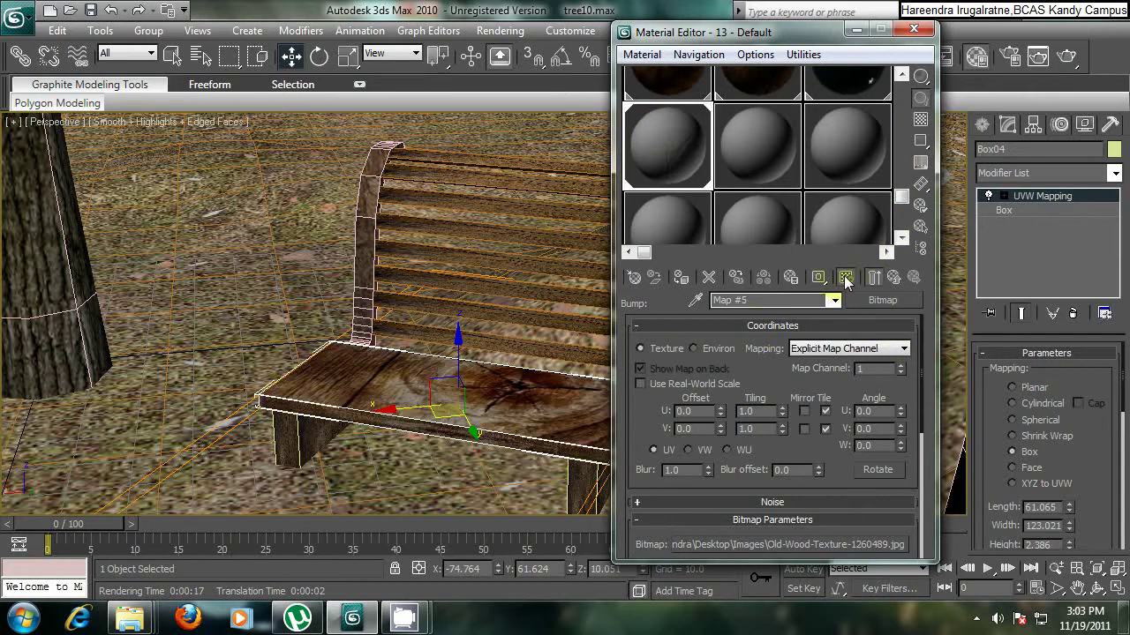
Step: Switch to material 03 - Default and turn on its Bump channel in the Maps rollout
left_click(776, 165)
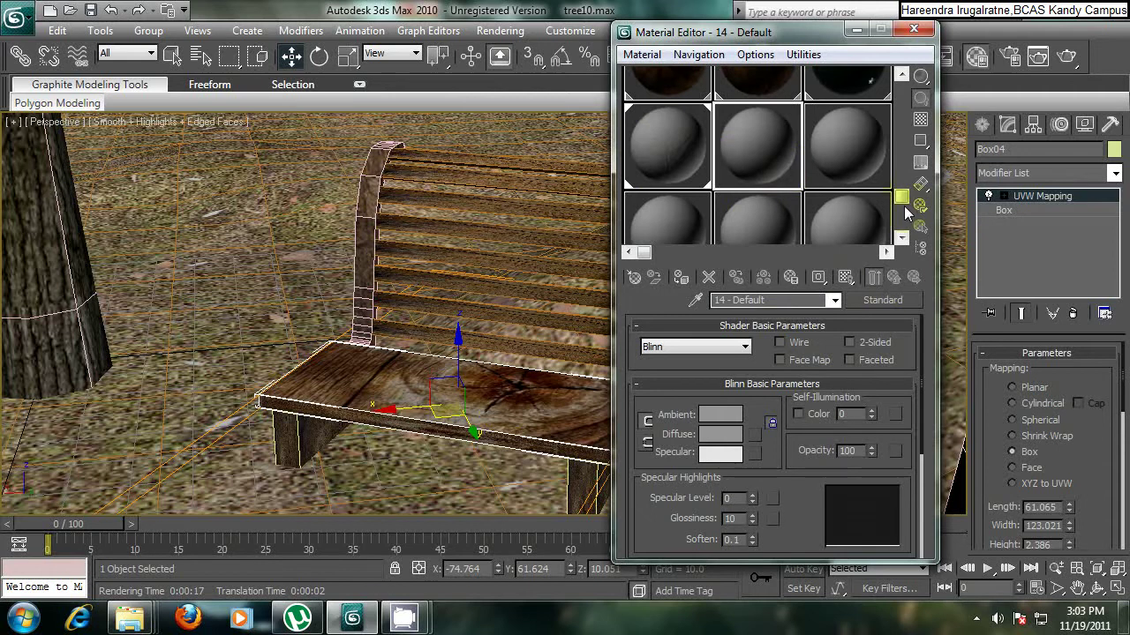
left_click_drag(901, 196, 901, 84)
left_click(860, 132)
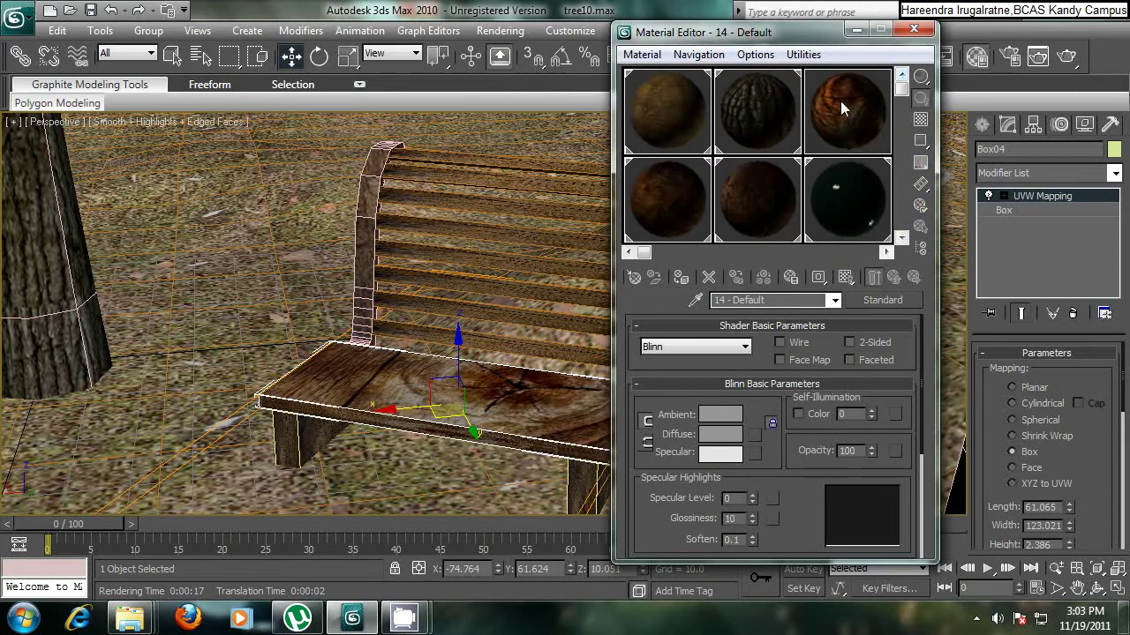
left_click(894, 278)
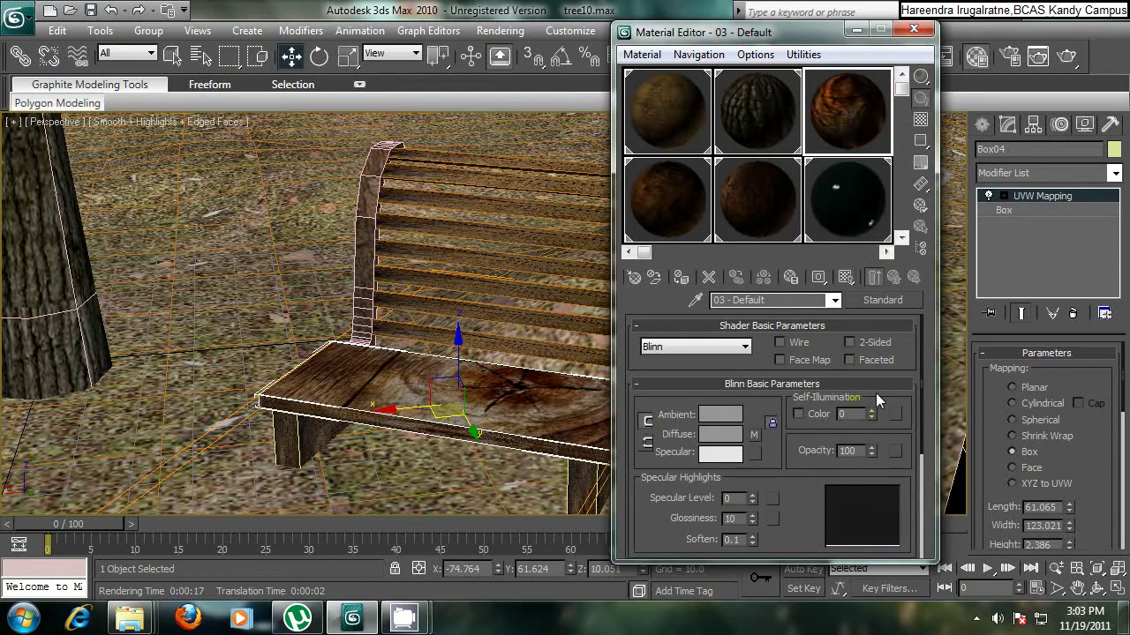
left_click_drag(785, 537, 816, 414)
scroll(817, 414, "down", 1)
left_click(745, 426)
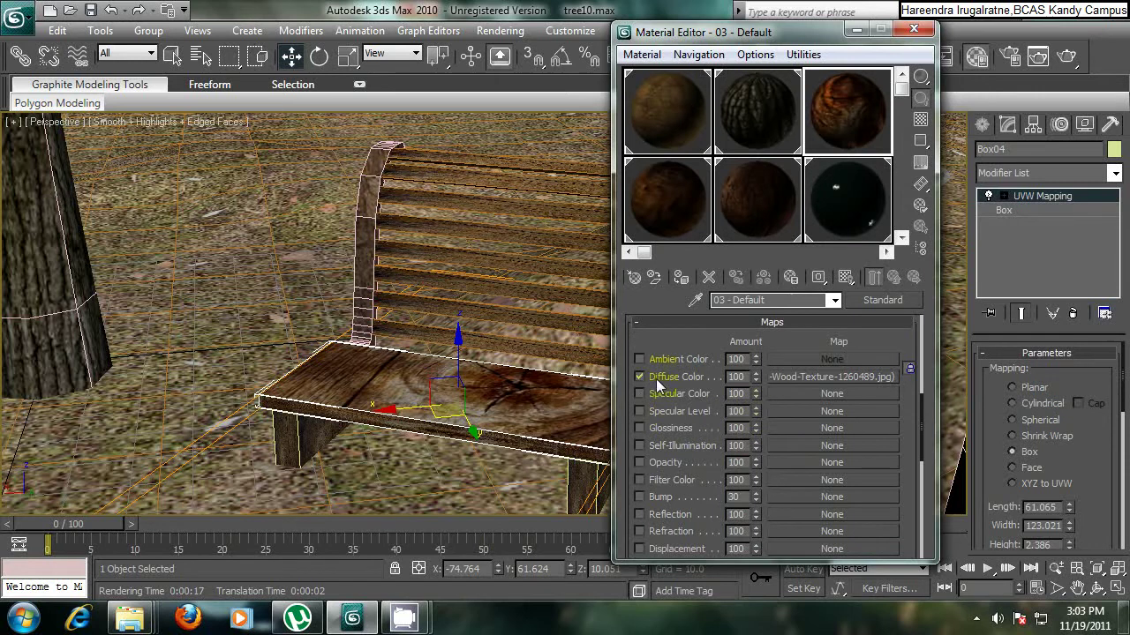
scroll(710, 463, "down", 1)
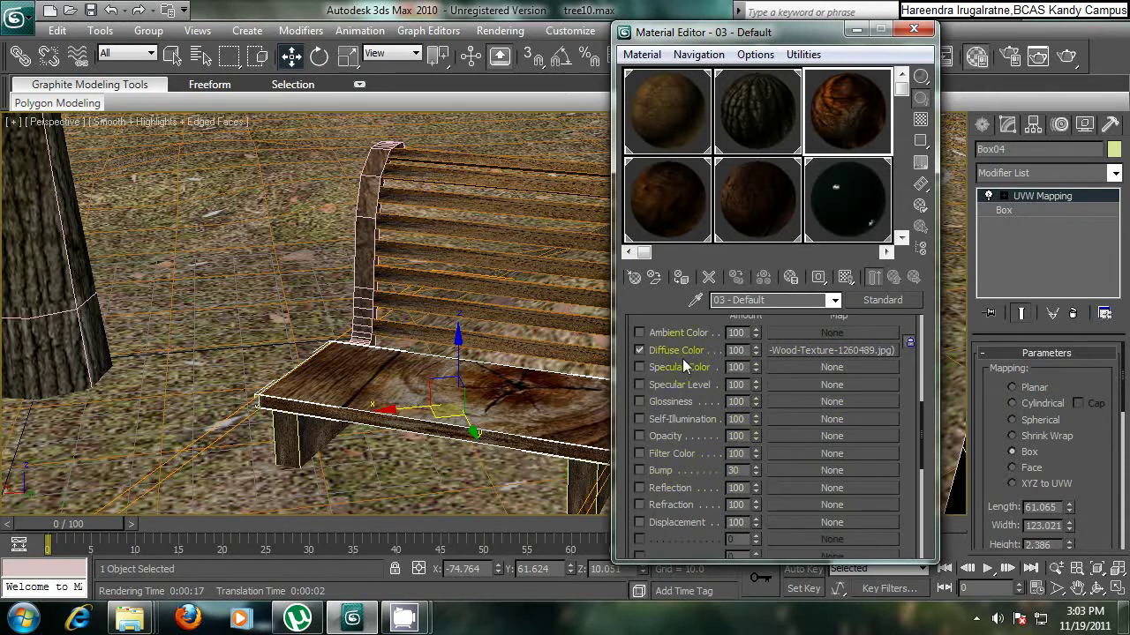
left_click(654, 475)
Step: Give material 03 the Old-Wood-Texture-1260489.jpg bump bitmap and apply it to the bench
left_click(834, 471)
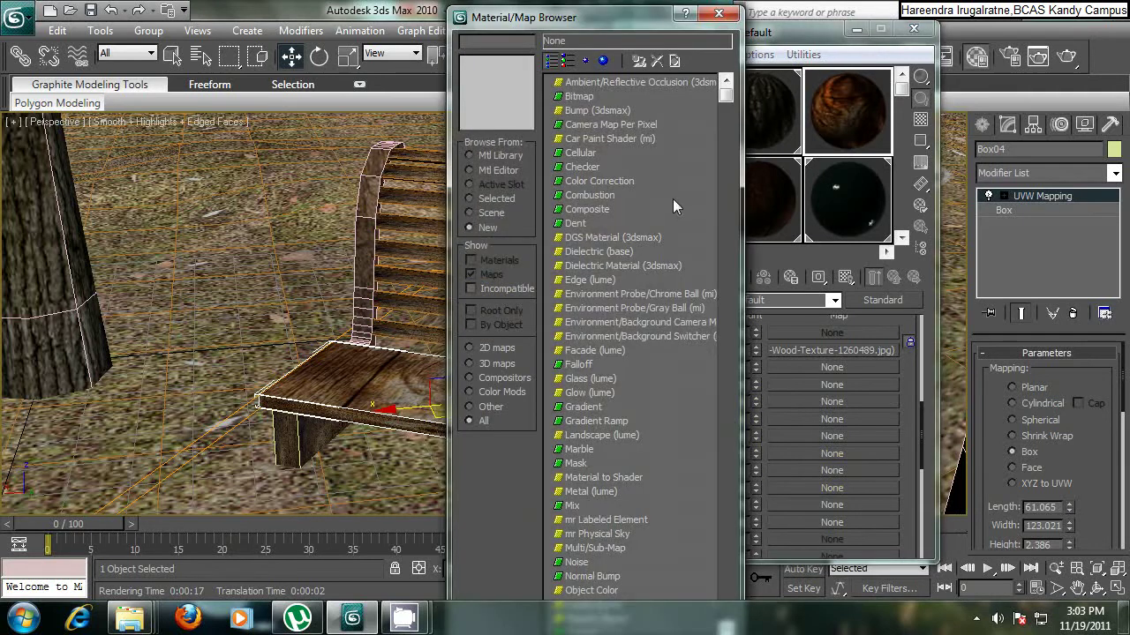
double_click(579, 96)
double_click(892, 208)
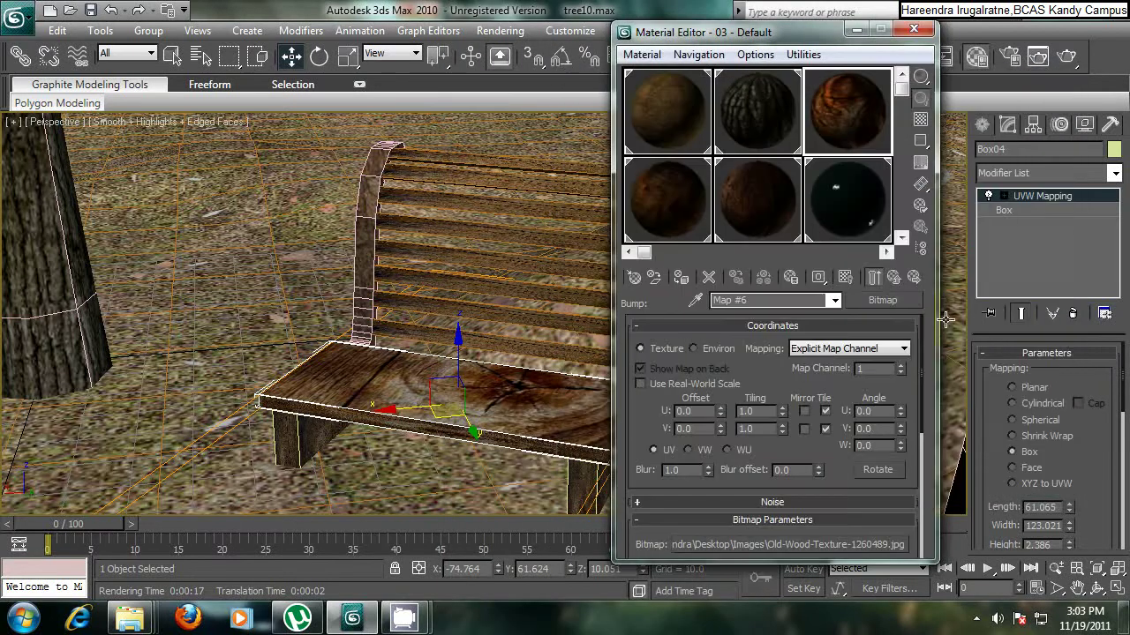
left_click(893, 278)
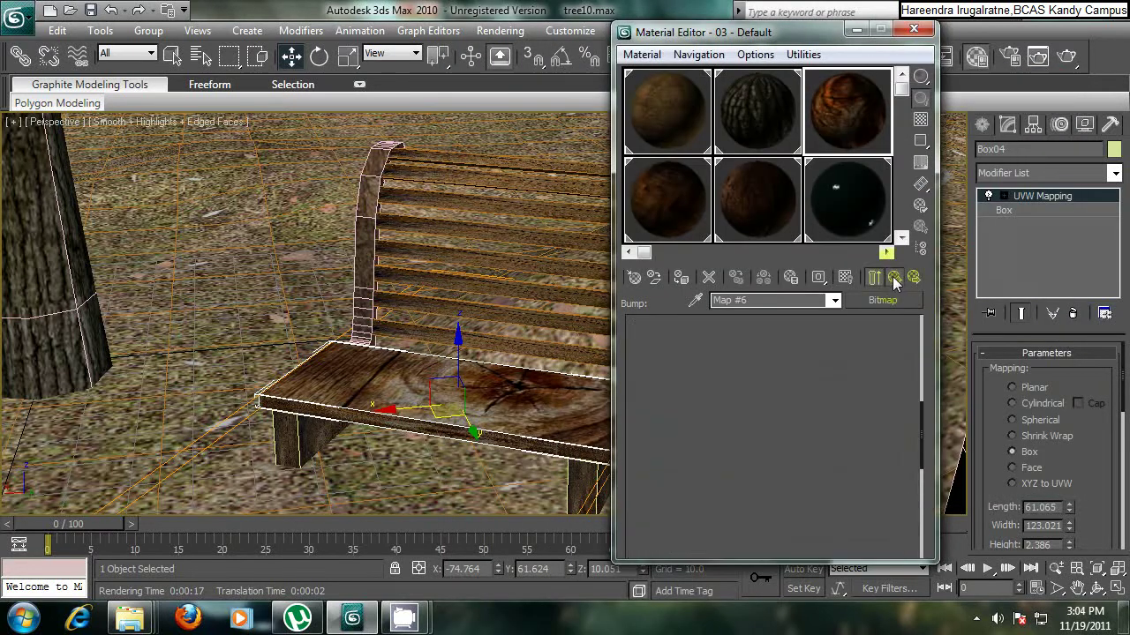
scroll(907, 396, "up", 5)
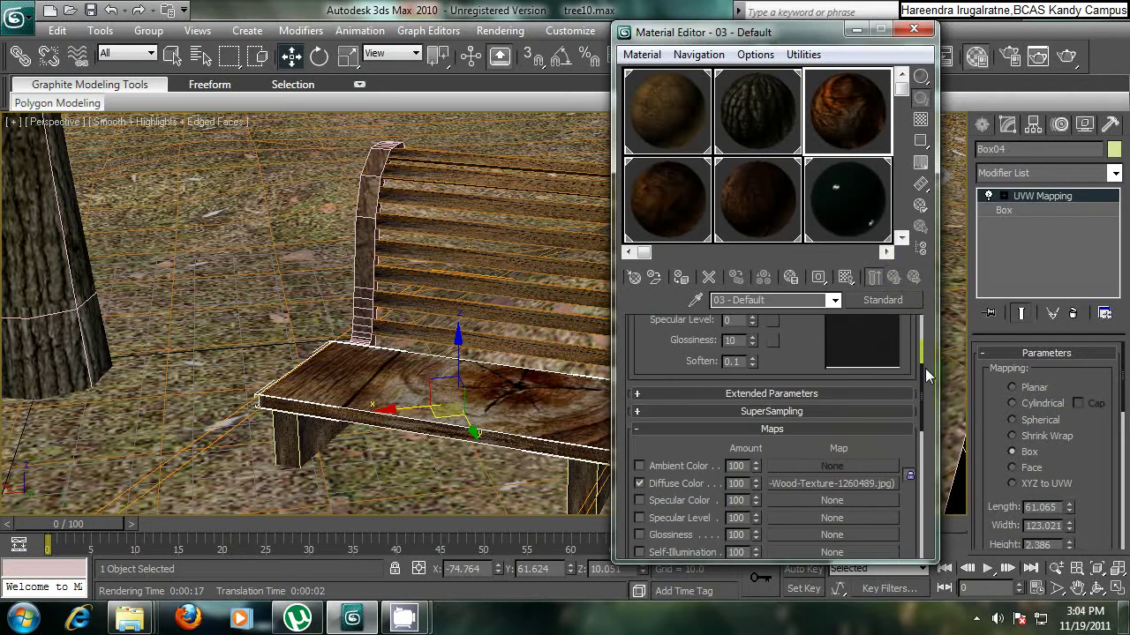
scroll(873, 477, "up", 3)
scroll(841, 451, "up", 3)
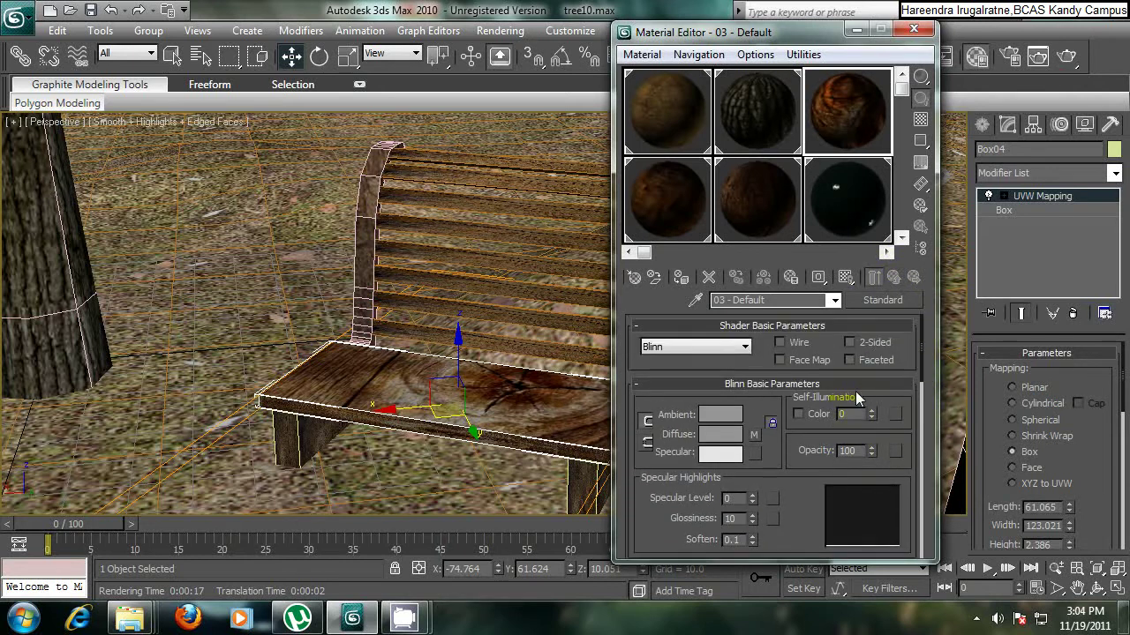
scroll(883, 402, "up", 2)
left_click_drag(856, 108, 483, 419)
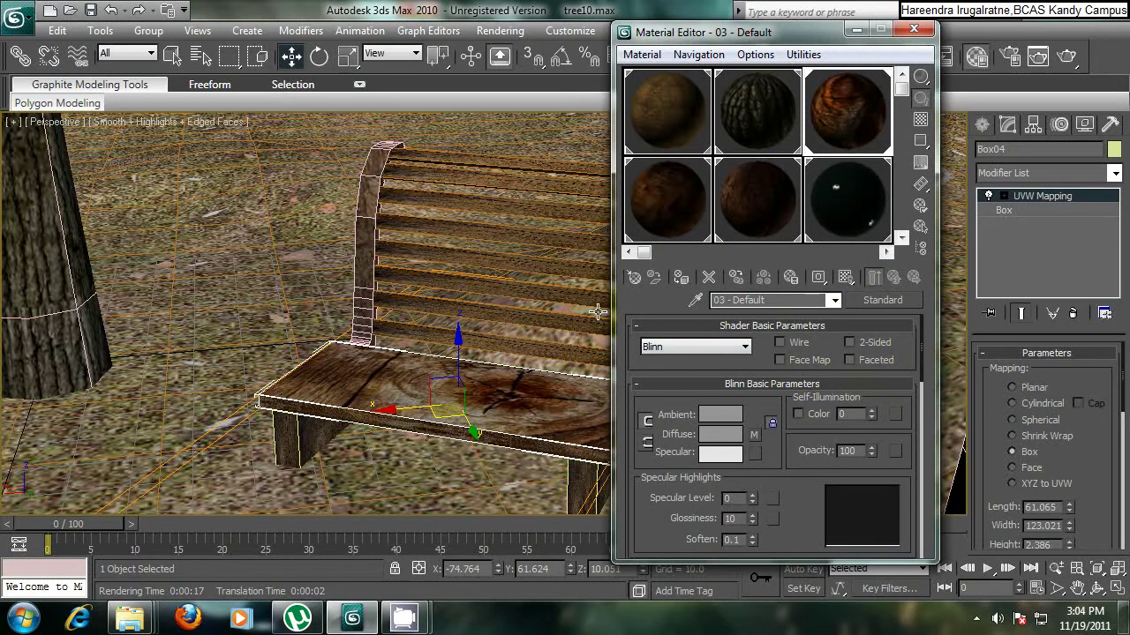
Step: Zoom and pan onto the bench seat and render a close-up of its cracked wood
left_click(854, 35)
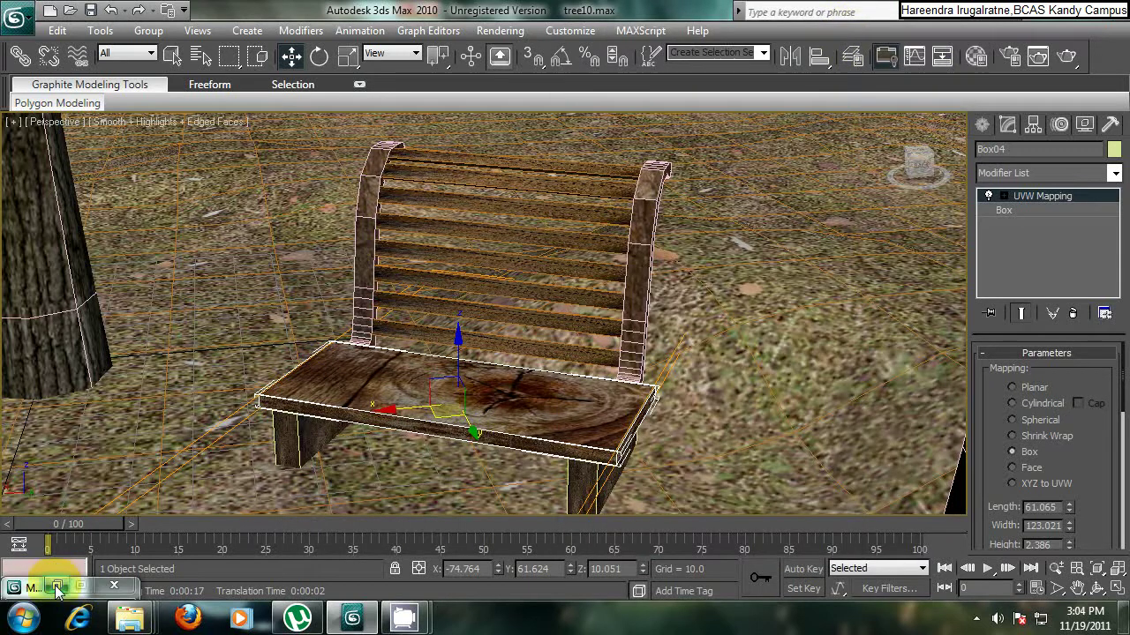
double_click(53, 586)
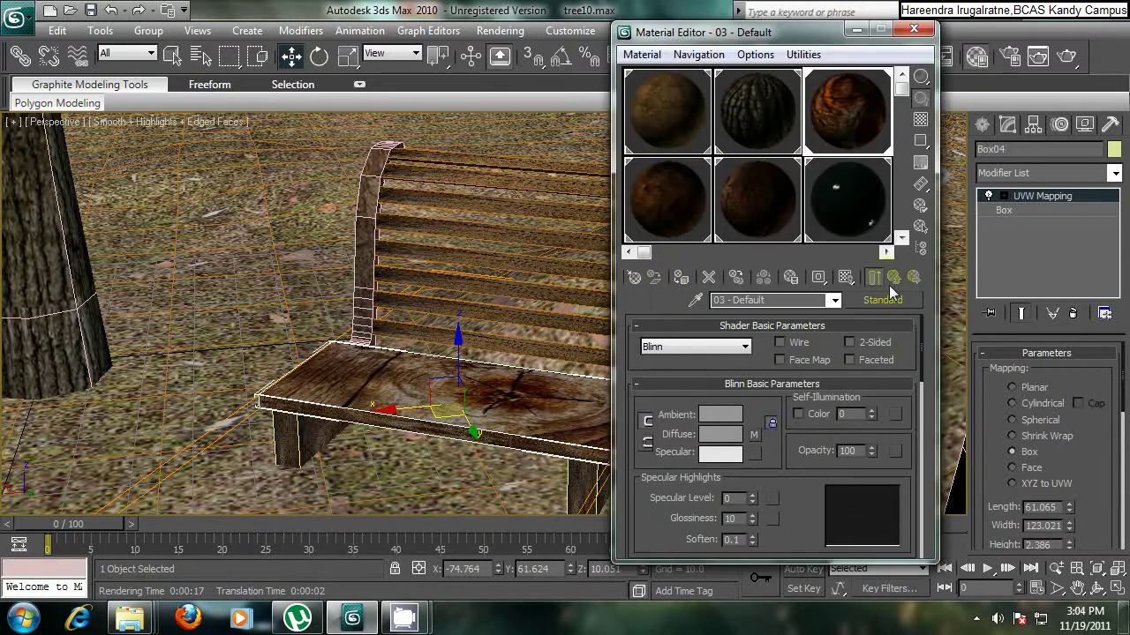
scroll(914, 473, "down", 10)
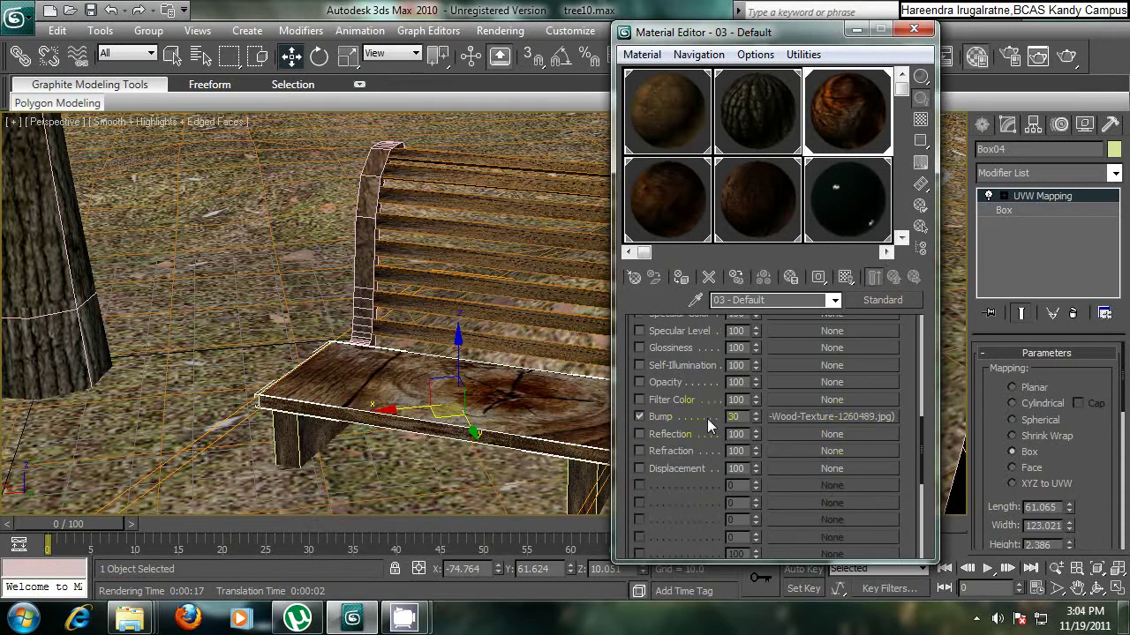
left_click(856, 29)
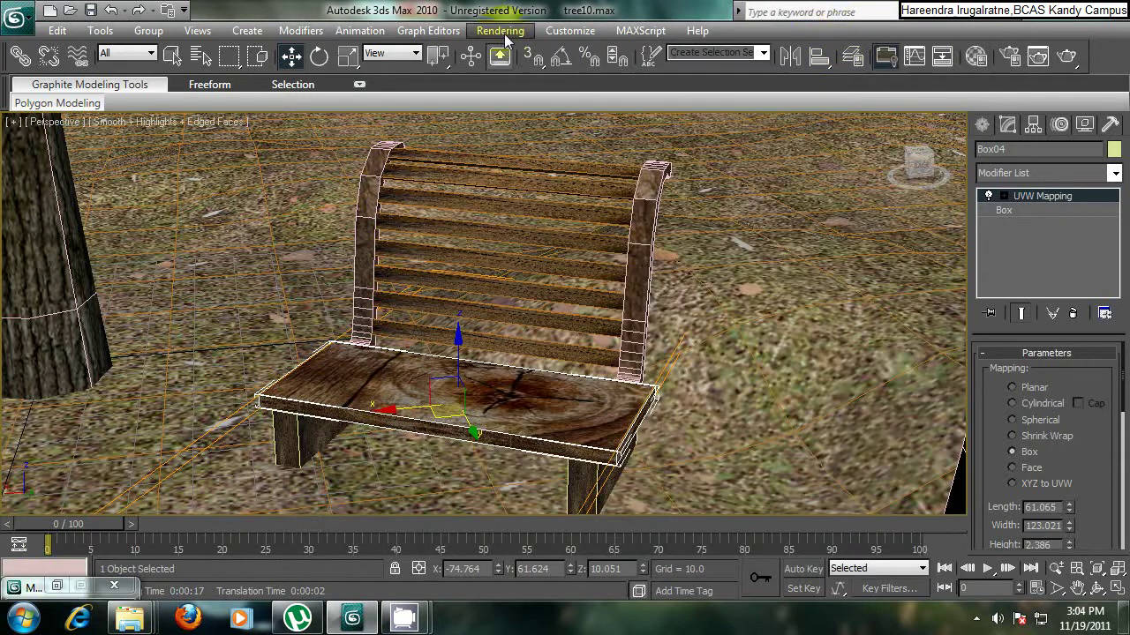
scroll(540, 394, "up", 8)
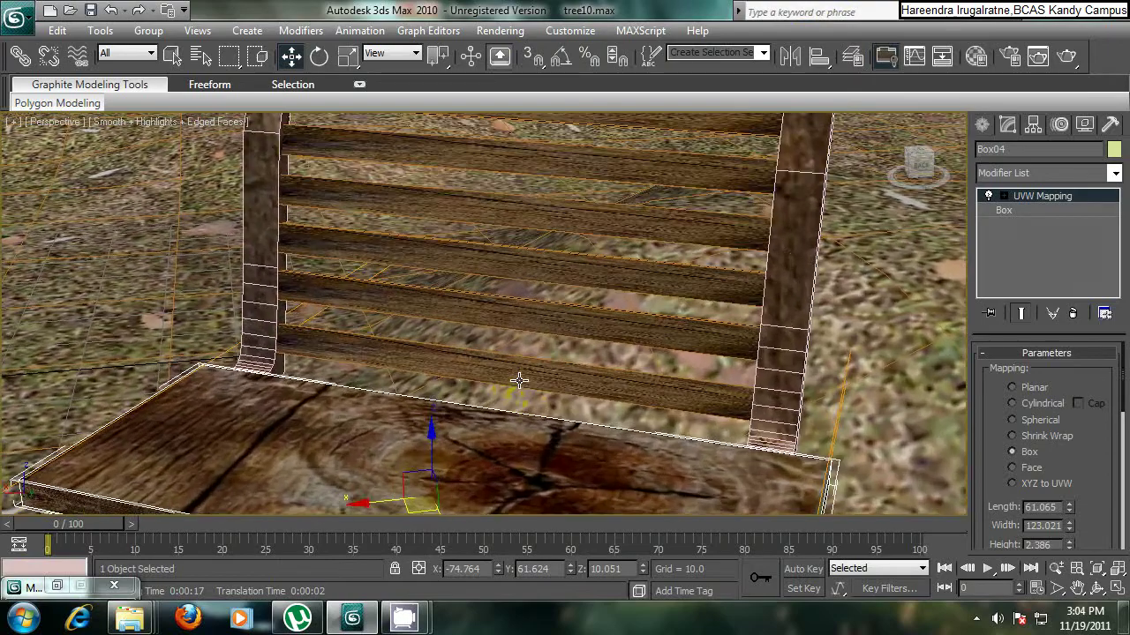
scroll(519, 380, "up", 6)
middle_click_drag(512, 380, 571, 269)
scroll(601, 388, "up", 8)
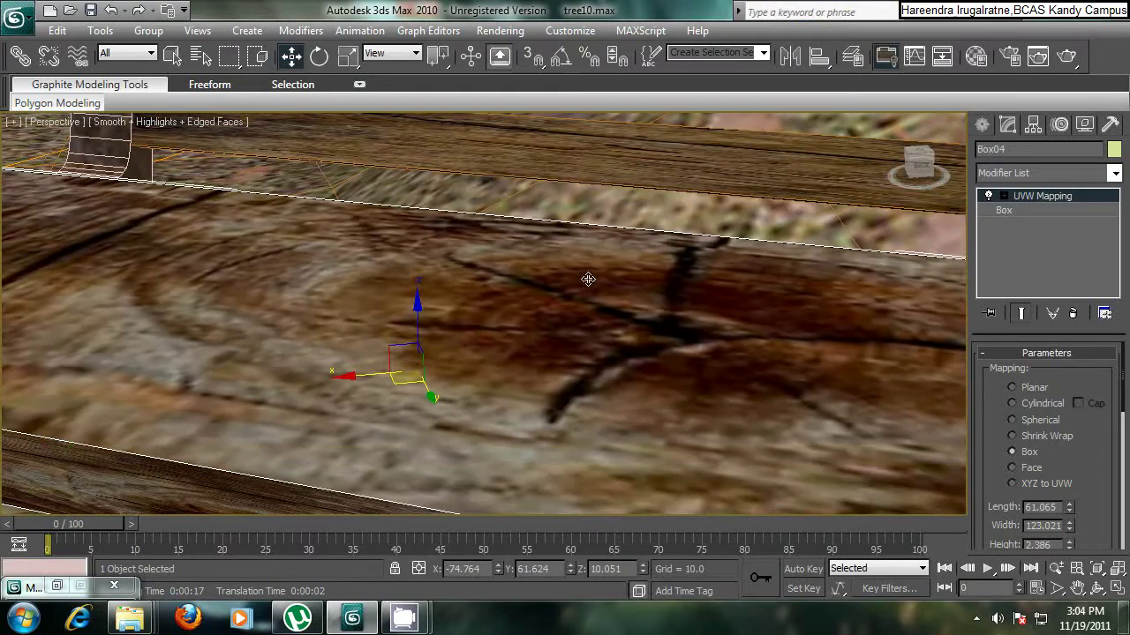
left_click(500, 31)
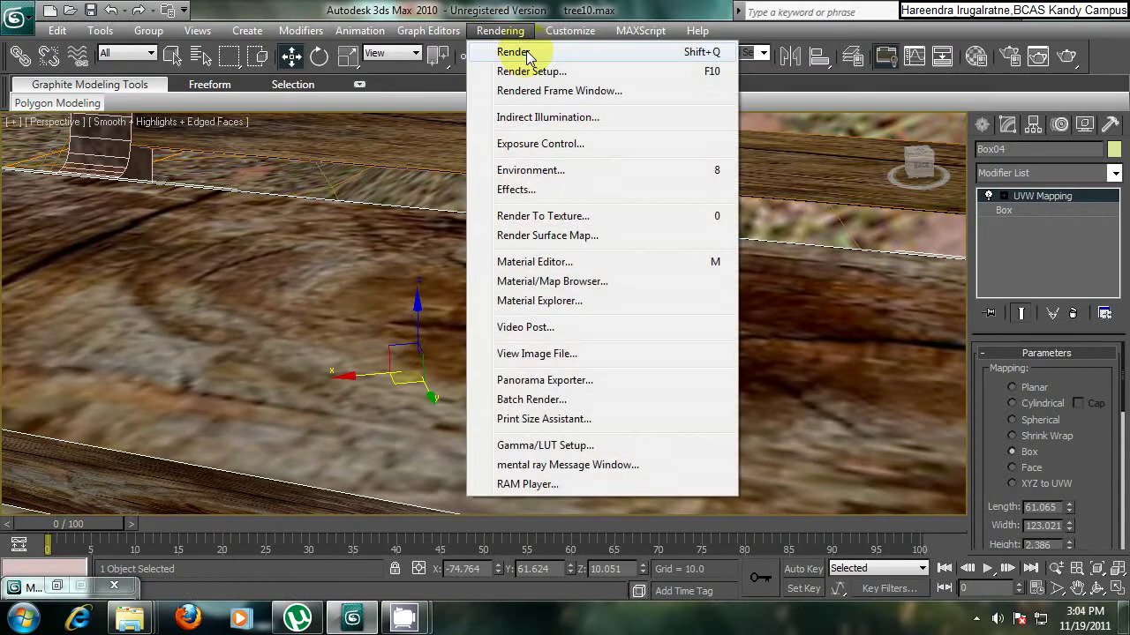
left_click(528, 56)
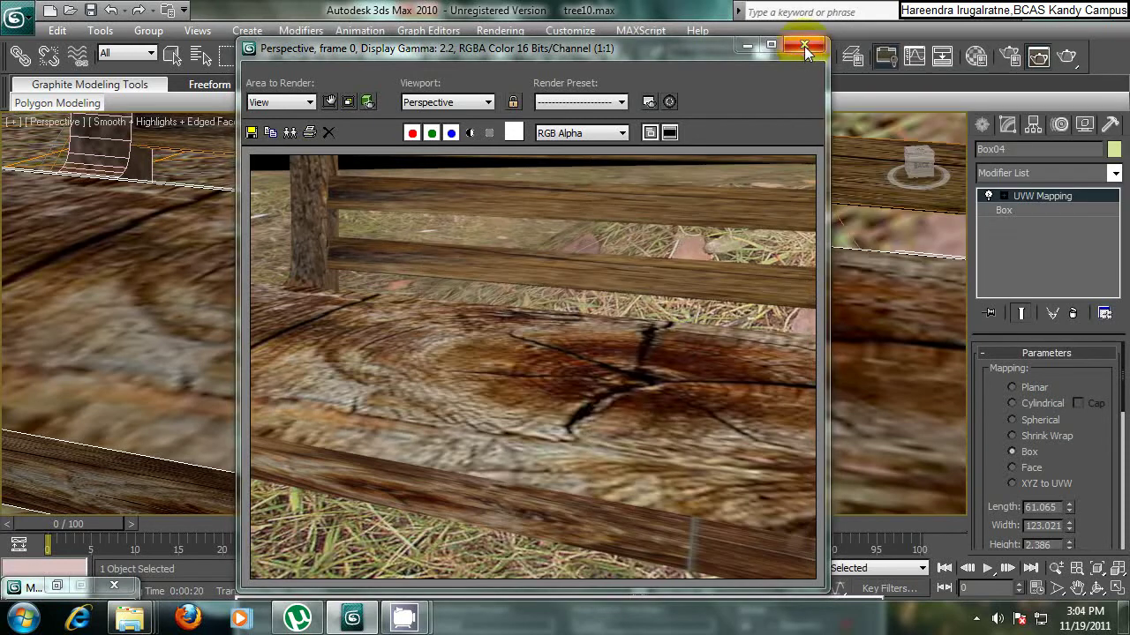
left_click(804, 45)
Step: Raise the seat material's Bump amount from 30 to 200 in the Maps rollout
key("m")
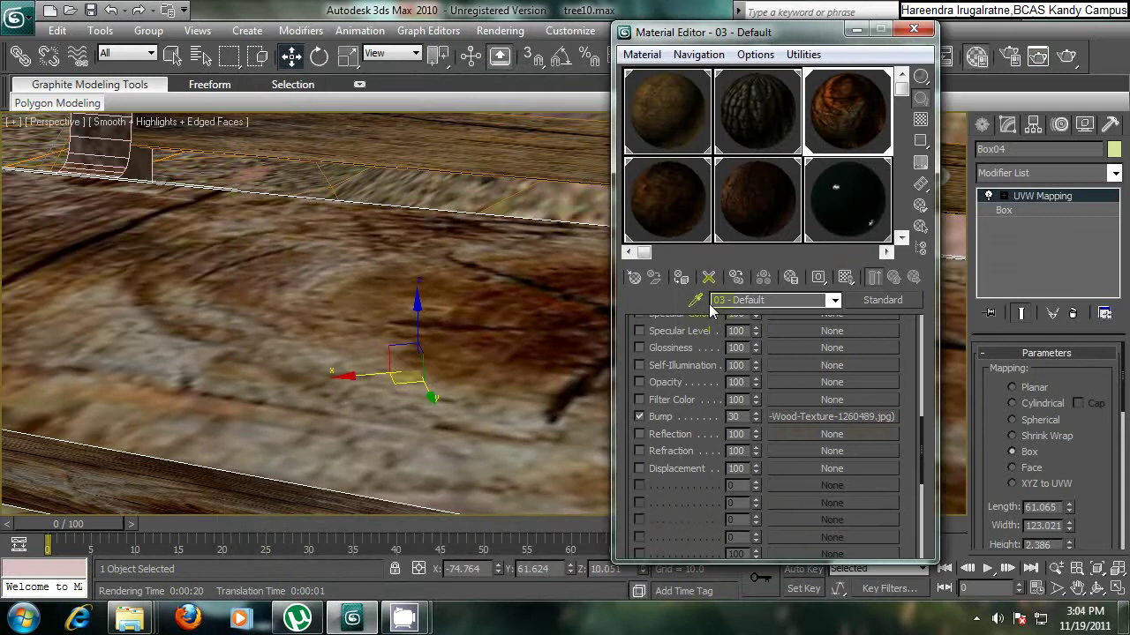
right_click(733, 415)
left_click(732, 416)
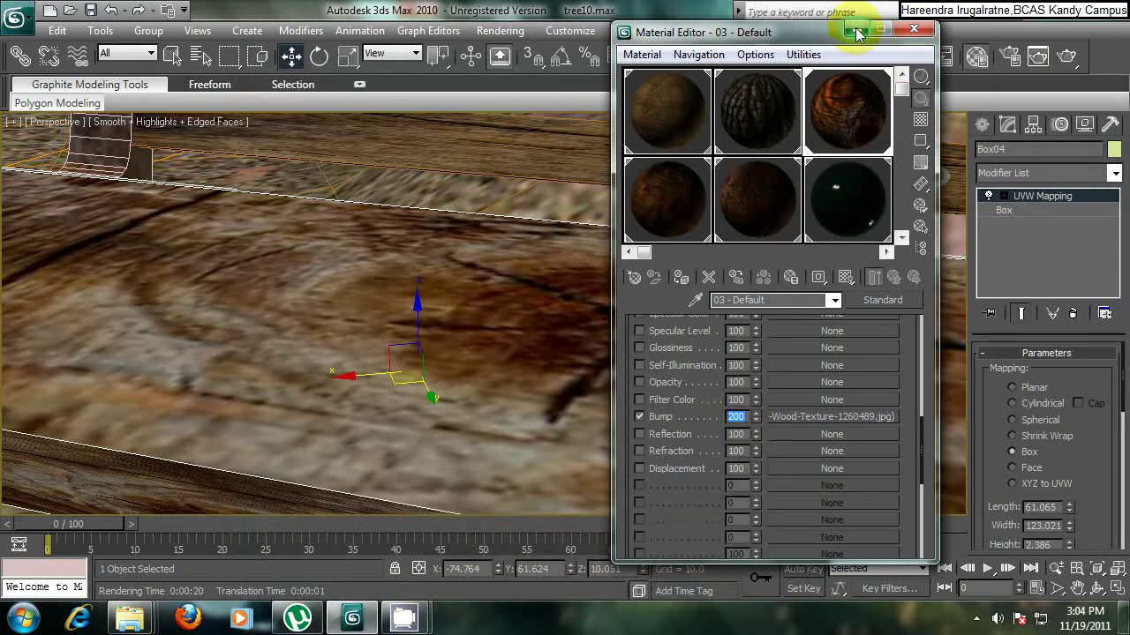
left_click(913, 29)
Step: Re-render the seat close-up and close the render window
left_click(499, 30)
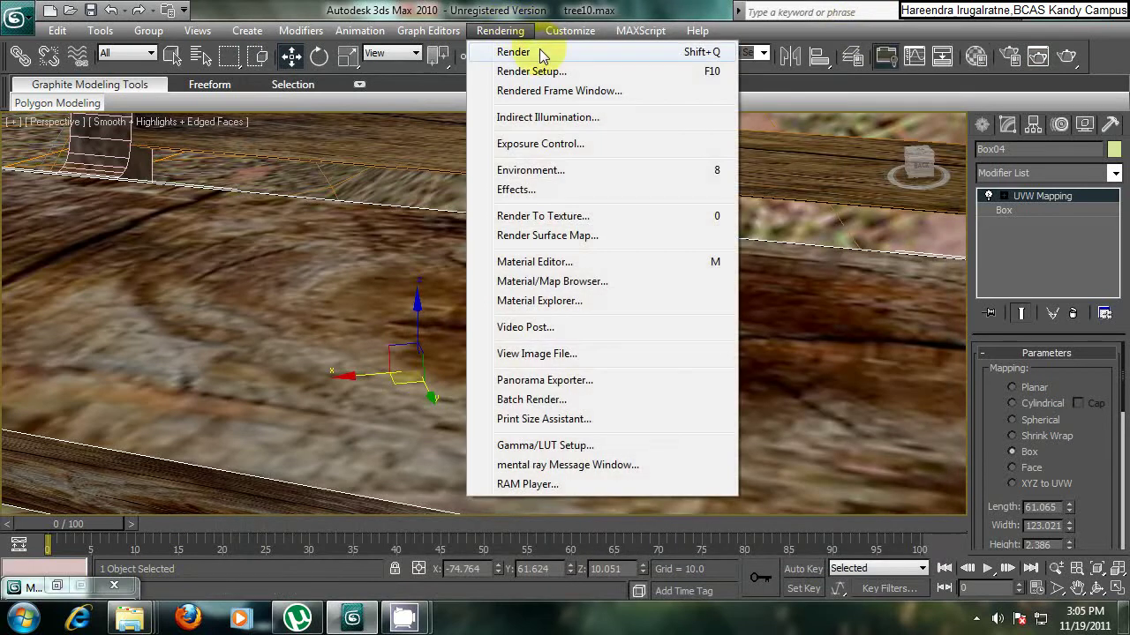
left_click(541, 52)
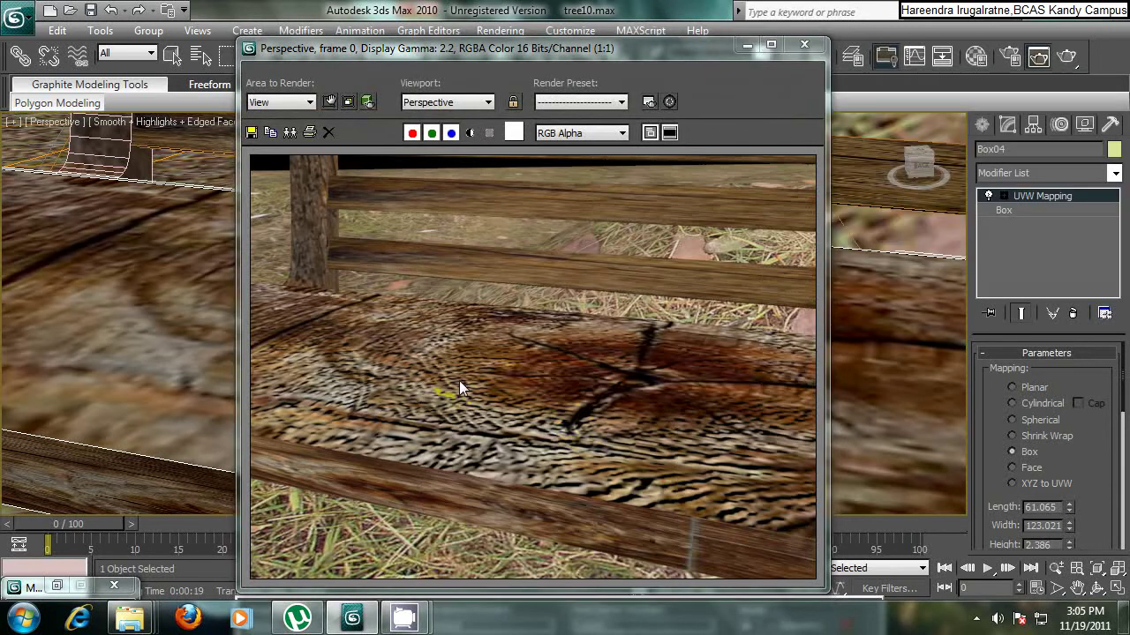
left_click(804, 43)
Step: Render a wider angle of the bench beside the tree to check the stronger seat bump
scroll(575, 316, "down", 5)
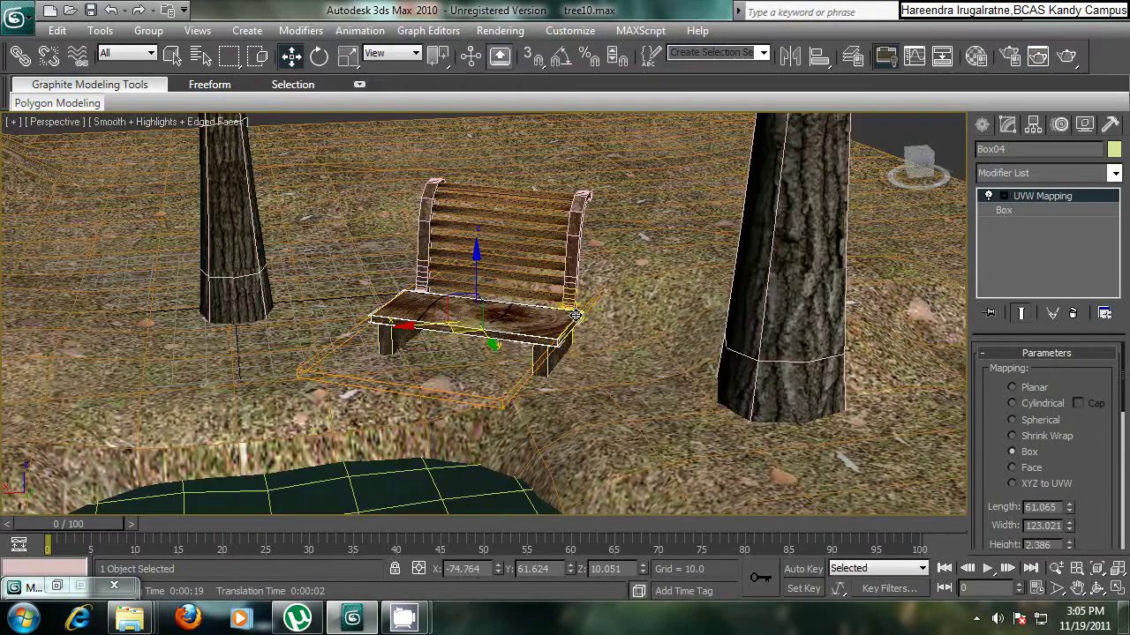
scroll(575, 316, "up", 2)
middle_click_drag(575, 316, 491, 320, "alt")
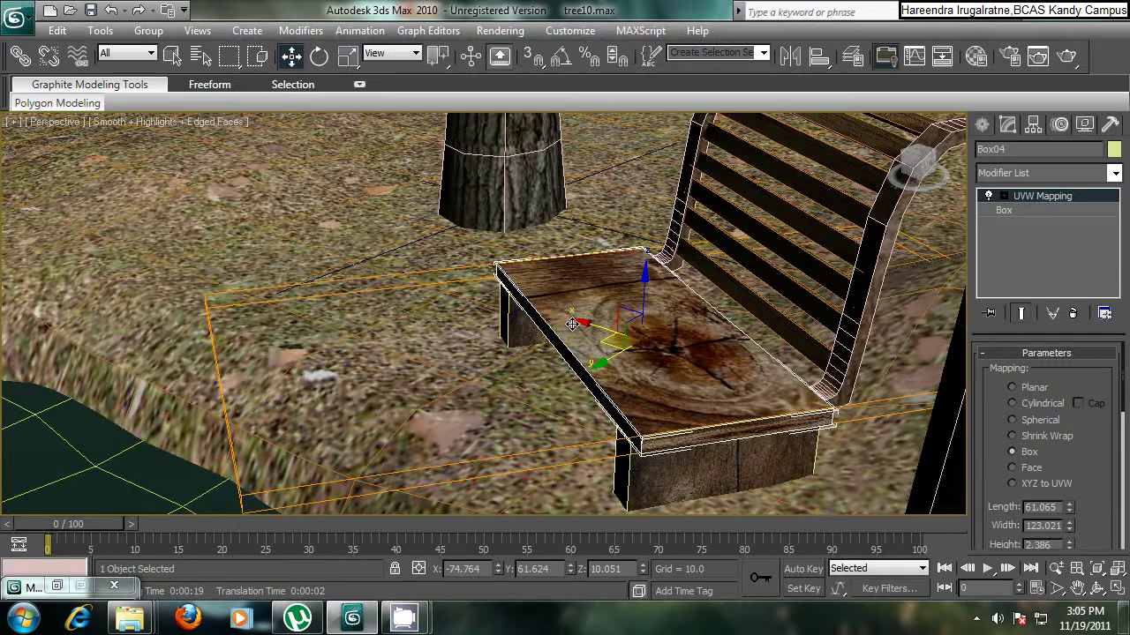
key("shift+q")
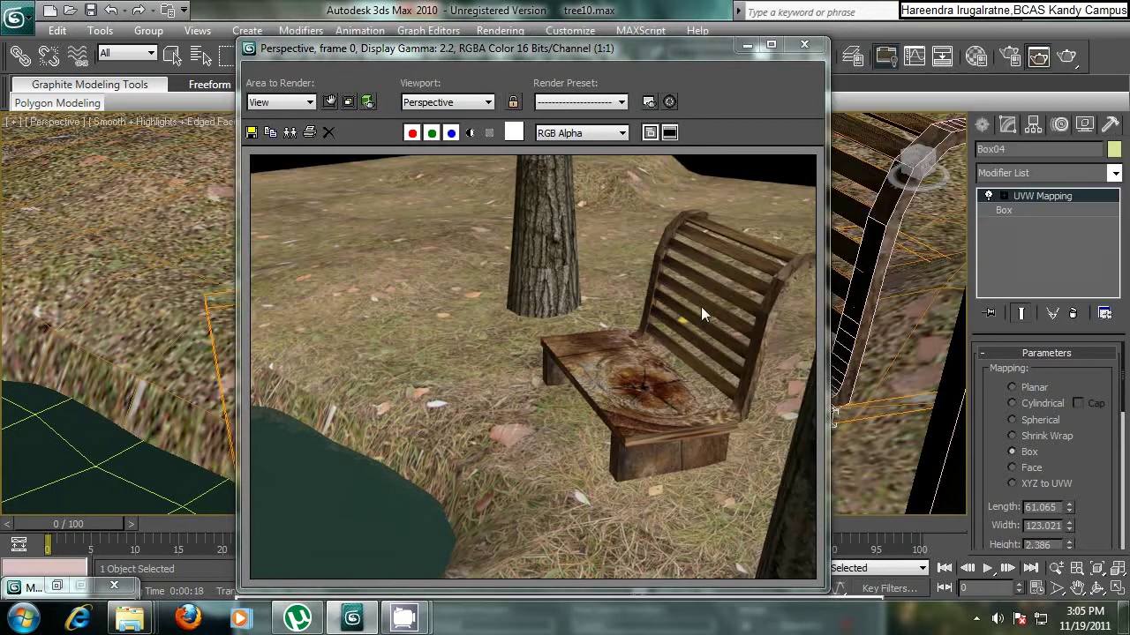
left_click(804, 44)
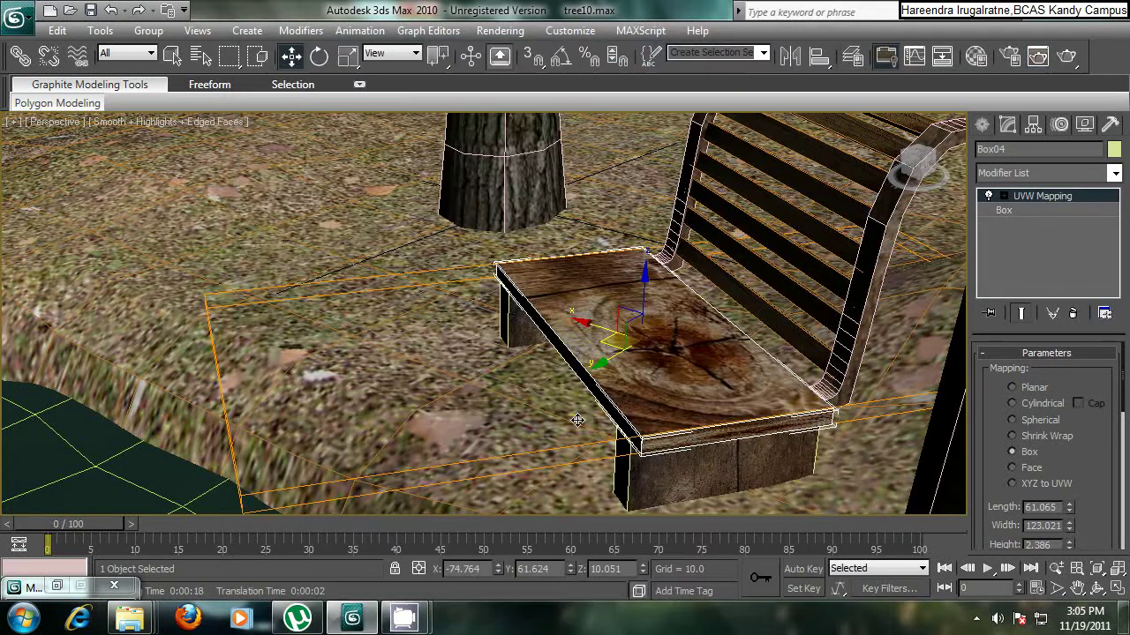
Step: Orbit the Perspective viewport round to a front view of the bench
scroll(583, 355, "down", 3)
scroll(583, 355, "up", 3)
middle_click_drag(581, 353, 619, 364, "alt")
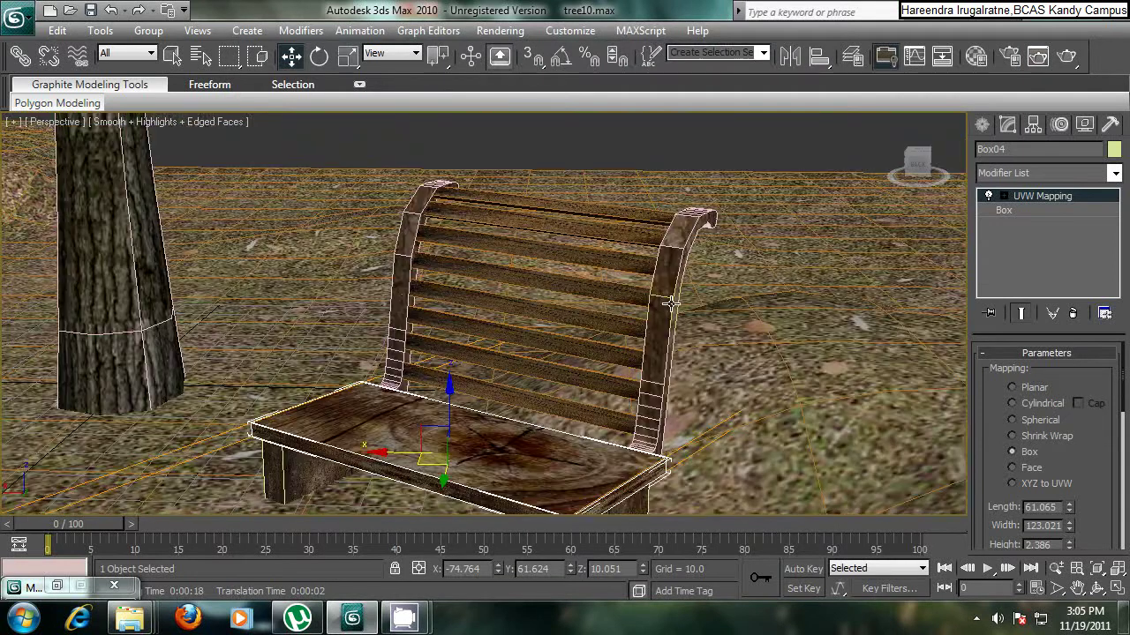
Step: Select the back slat Box09 and make 02 - Default the active material slot
left_click(424, 281)
left_click(416, 270)
left_click(481, 261)
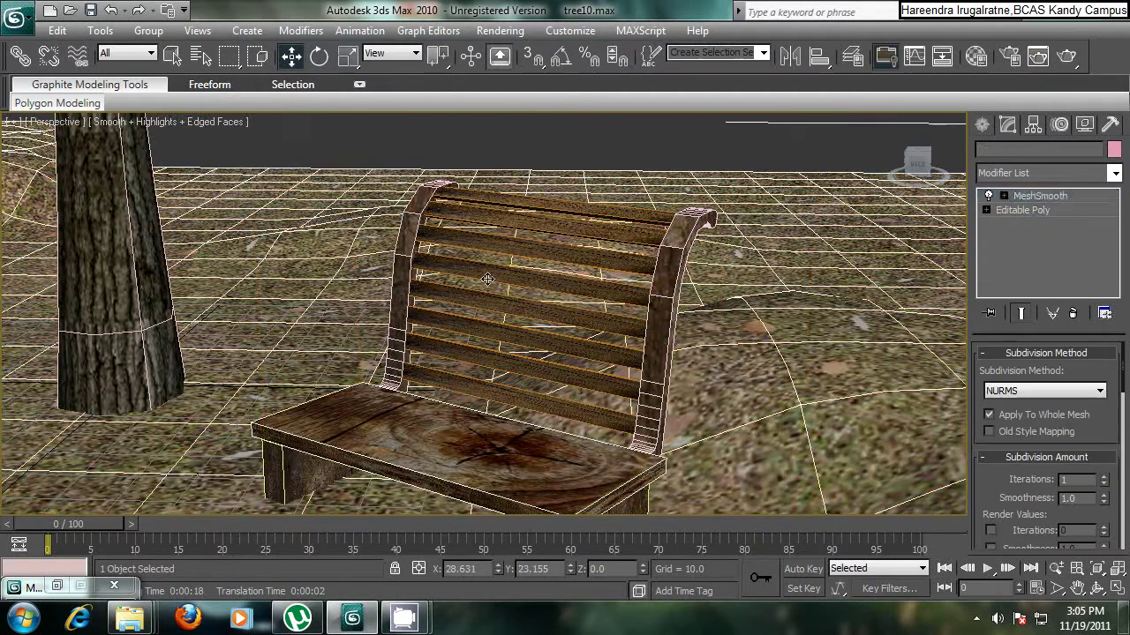
left_click(501, 270)
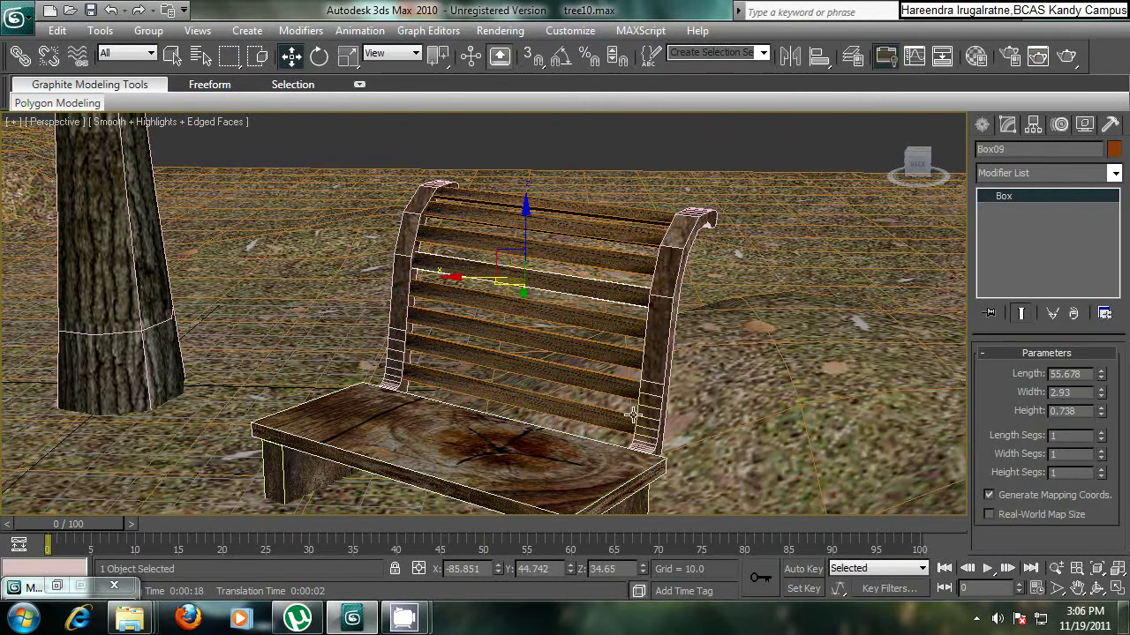
key("m")
left_click(752, 118)
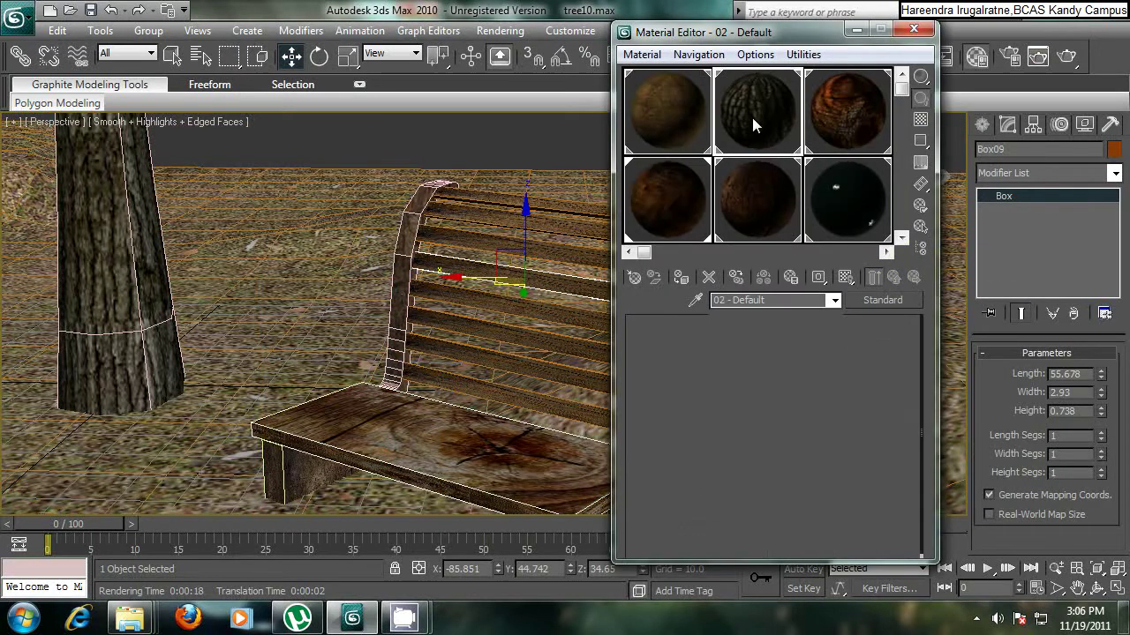
left_click(749, 102)
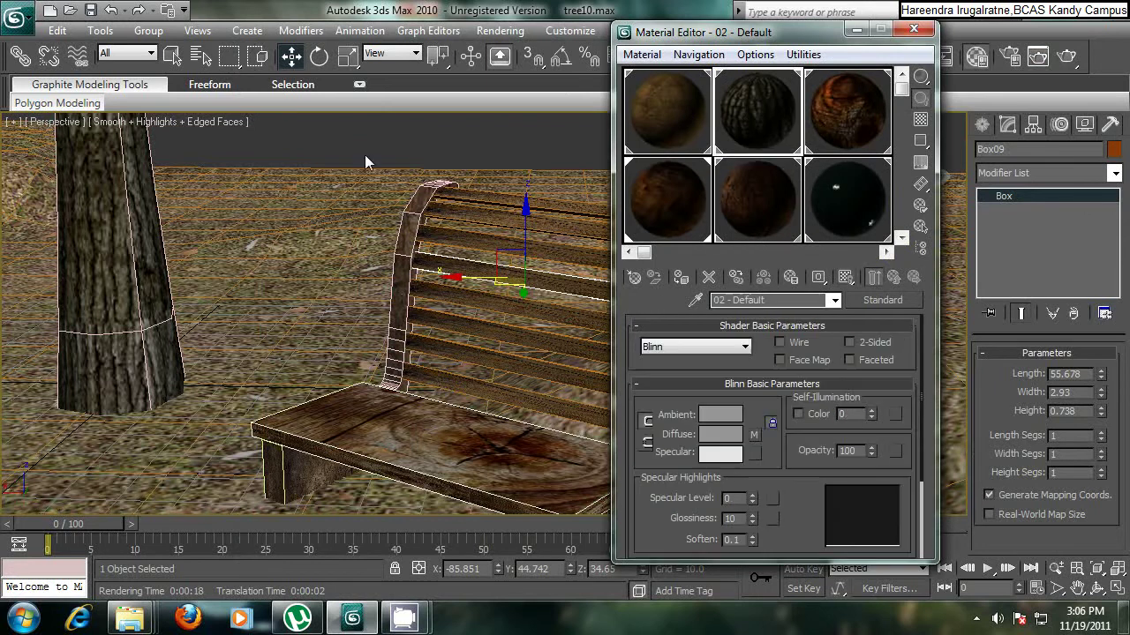
double_click(763, 110)
left_click(423, 136)
Step: Load 55390864_Web__45735_zoom.jpg as a Bitmap in the material's Bump map channel
left_click_drag(802, 509, 817, 379)
left_click(798, 373)
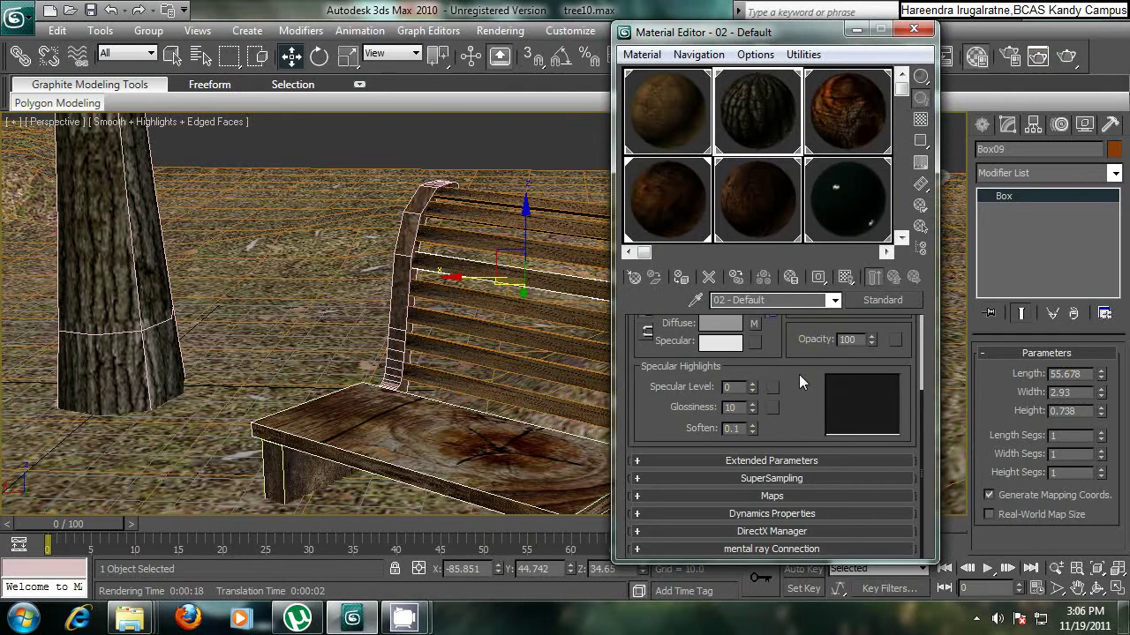
left_click(773, 496)
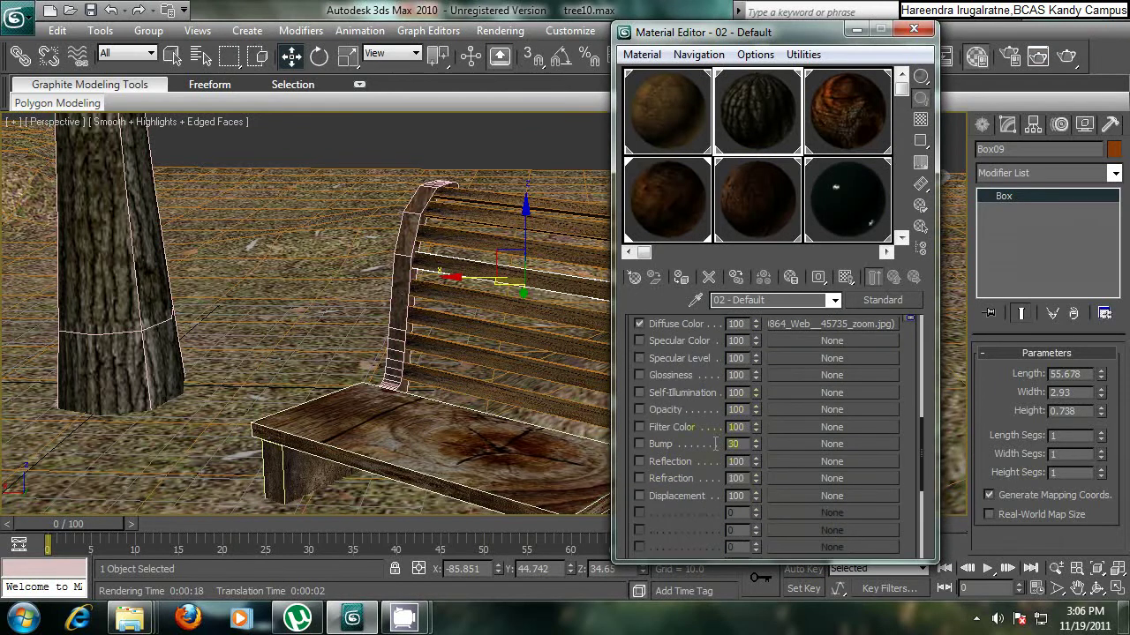
left_click(844, 444)
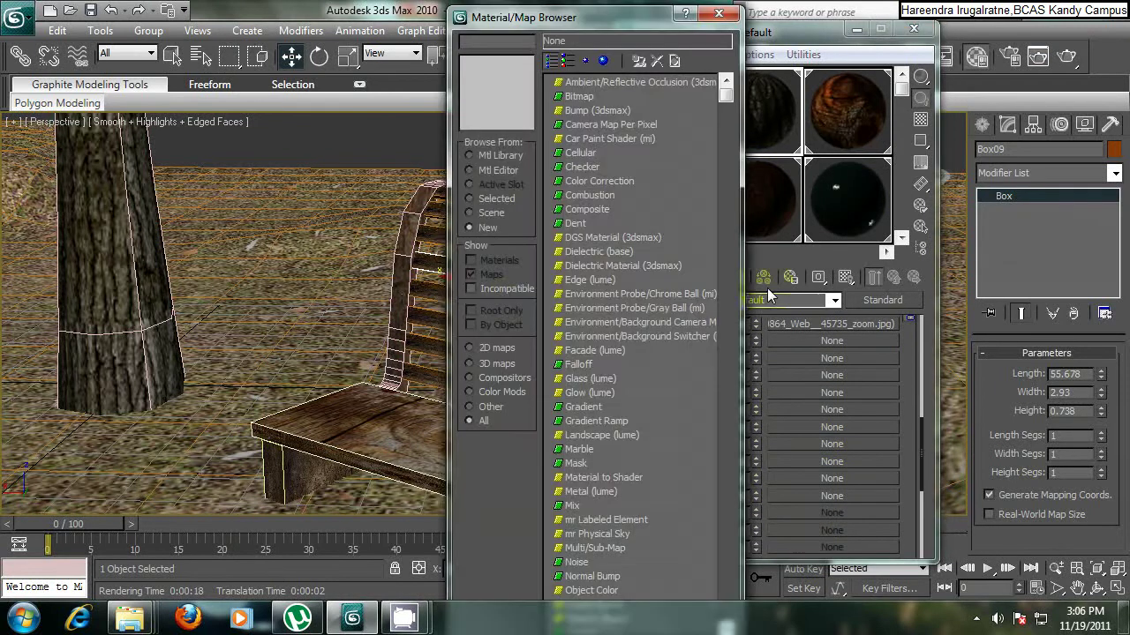
double_click(578, 96)
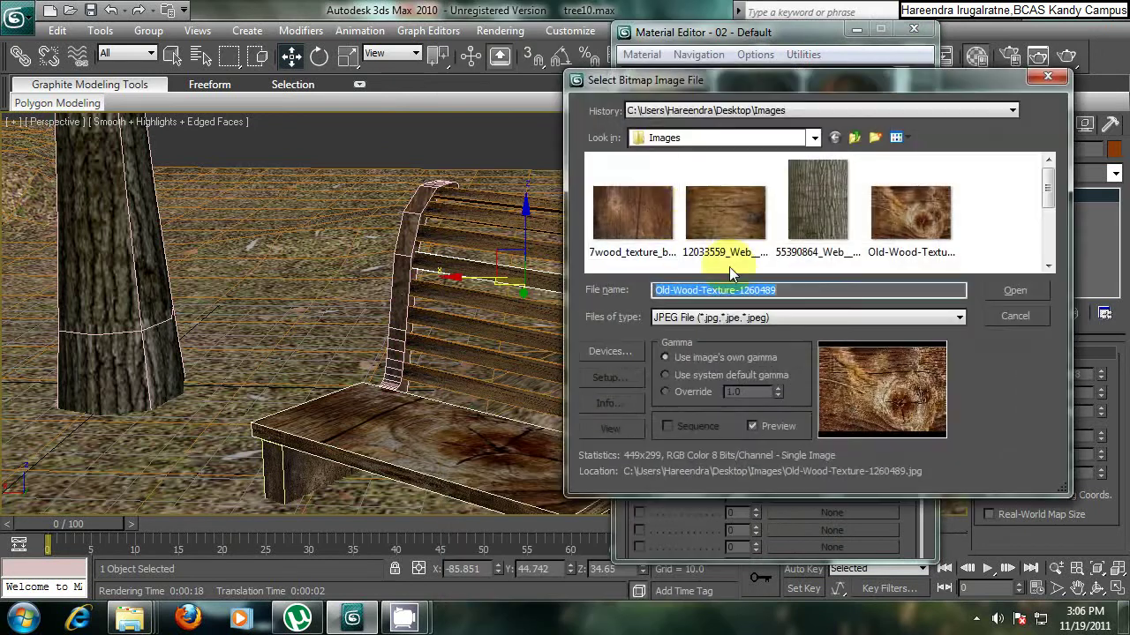
double_click(815, 177)
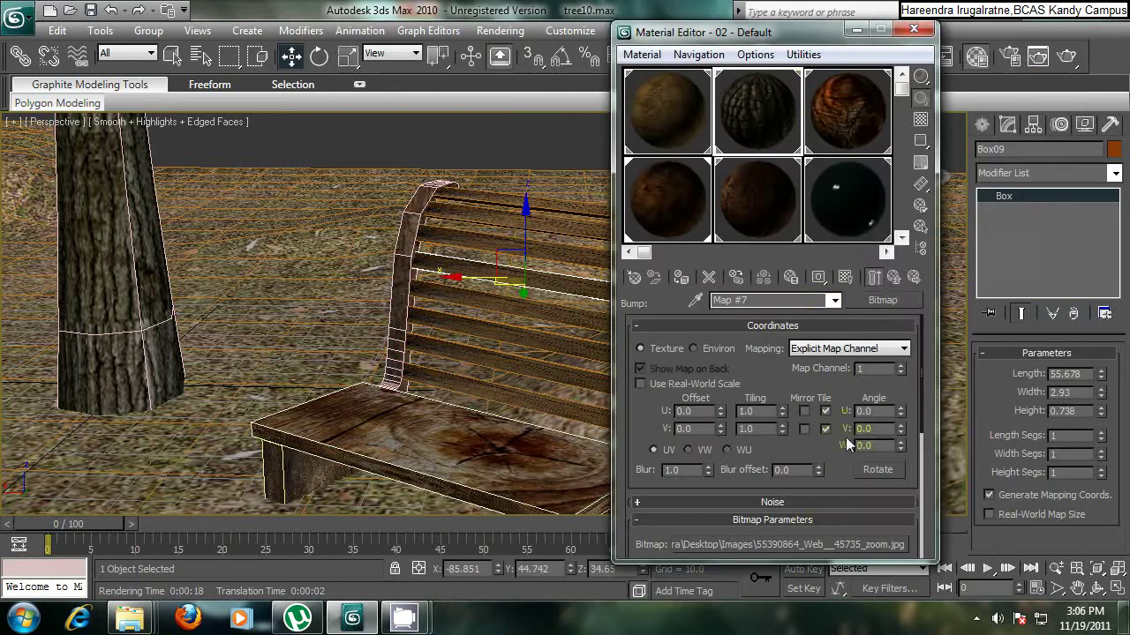
left_click(895, 278)
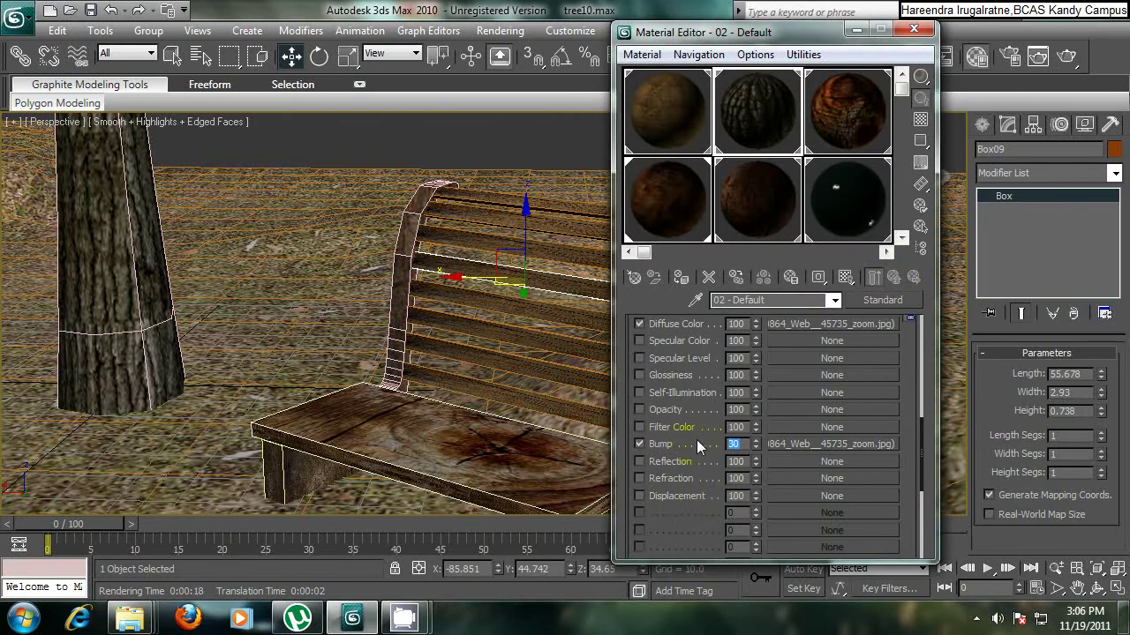
Step: Set the Bump amount to 80 and close the Material Editor
type("80")
key("Return")
left_click(885, 252)
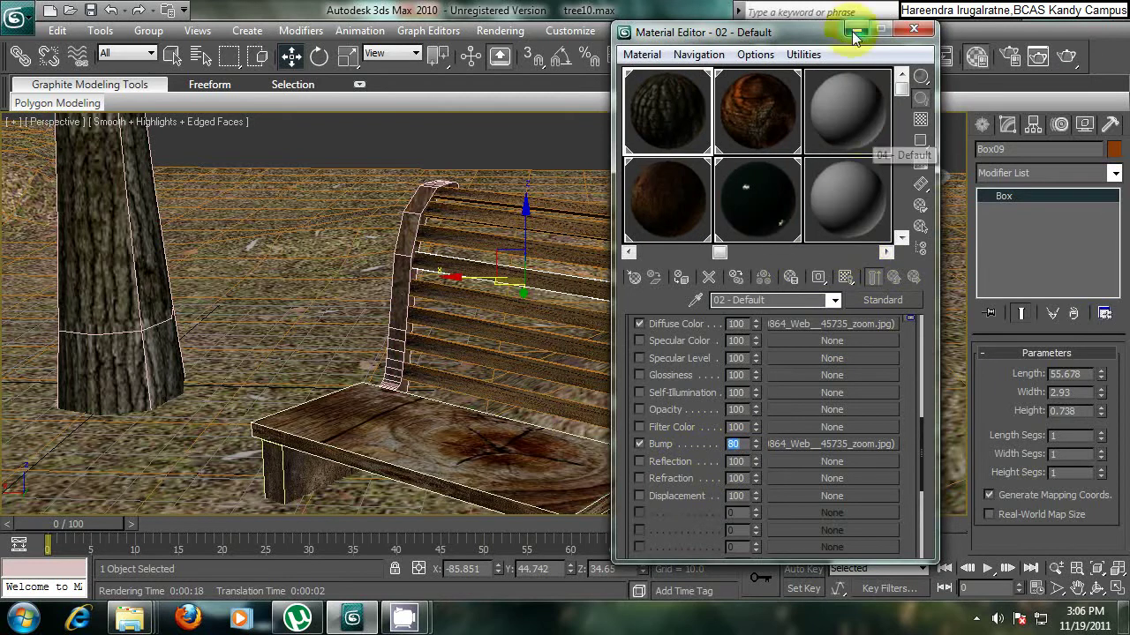
left_click(914, 31)
scroll(664, 374, "down", 8)
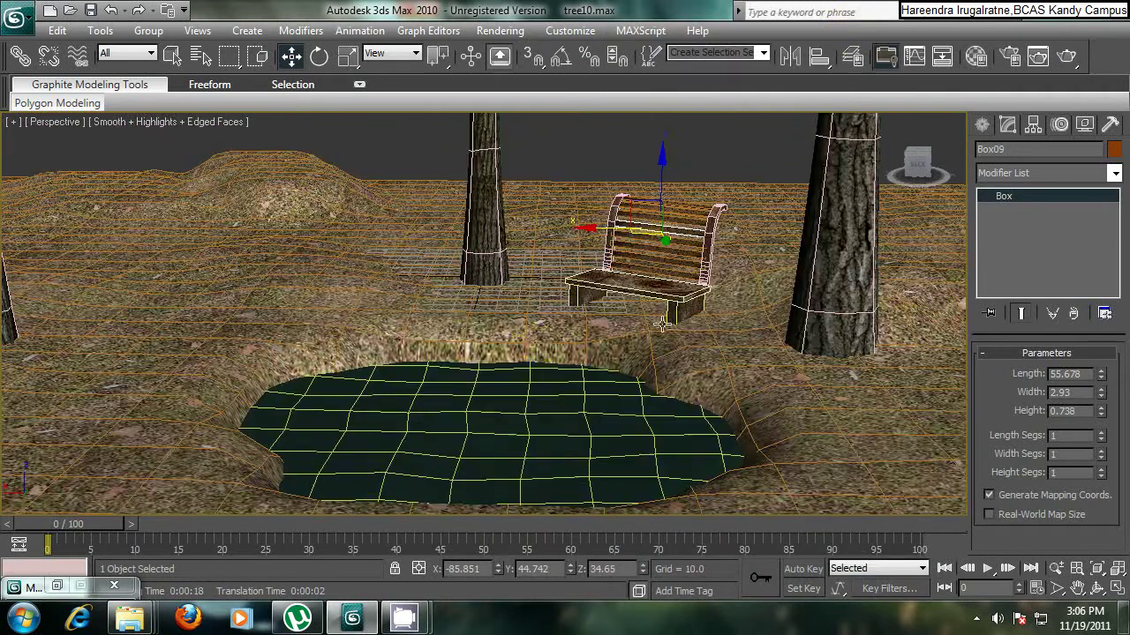
middle_click_drag(664, 324, 505, 328)
scroll(468, 327, "down", 5)
scroll(484, 311, "up", 4)
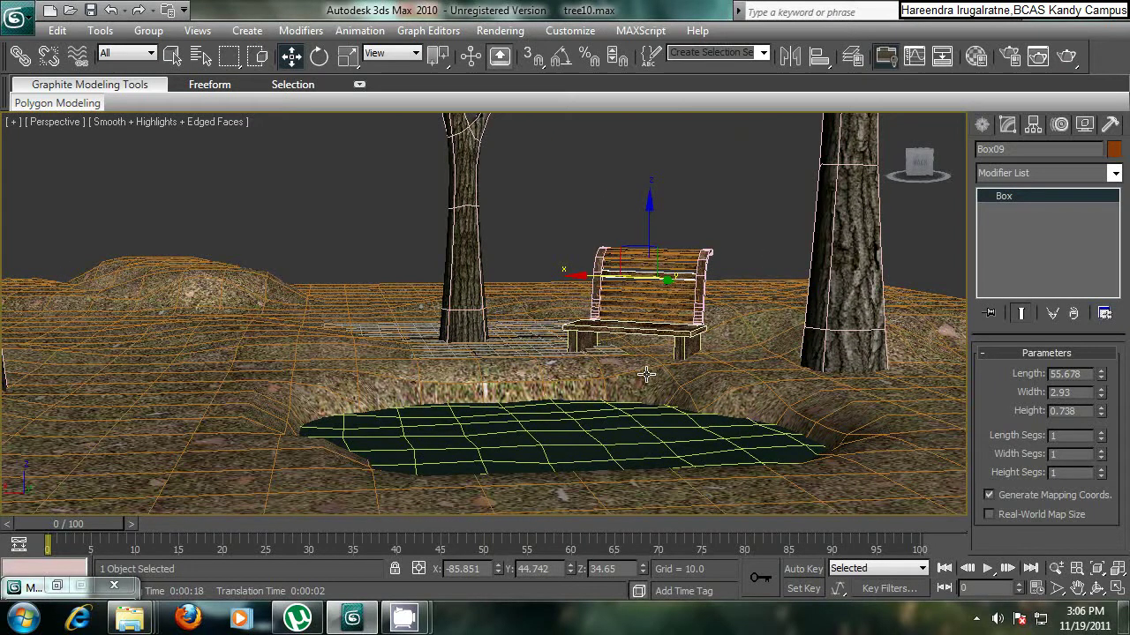
left_click(977, 619)
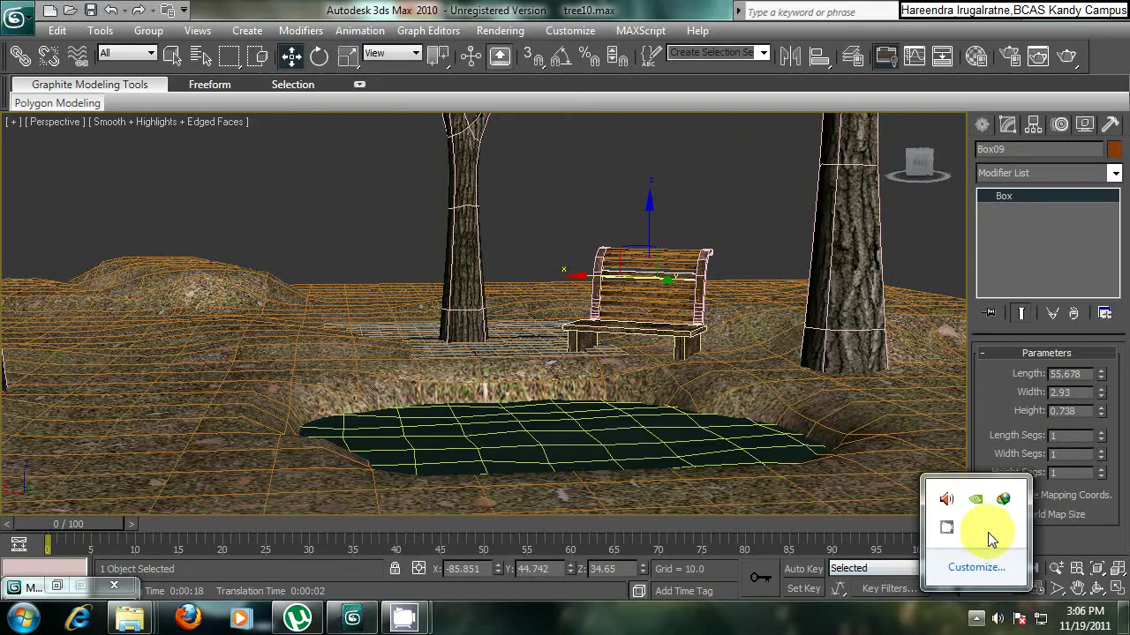